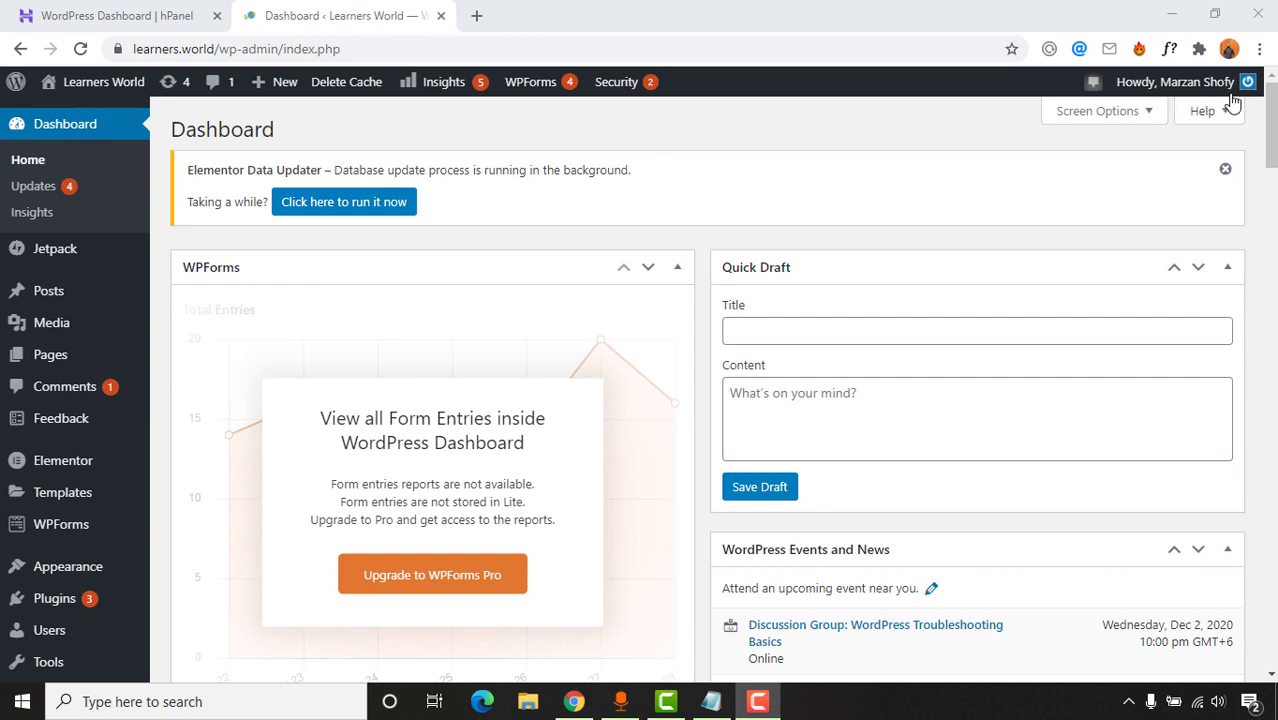
- Open azharulrafy.com in a new incognito window and scroll through the page
{"action": "left_click", "coordinate": [1259, 49]}
{"action": "left_click", "coordinate": [1179, 120]}
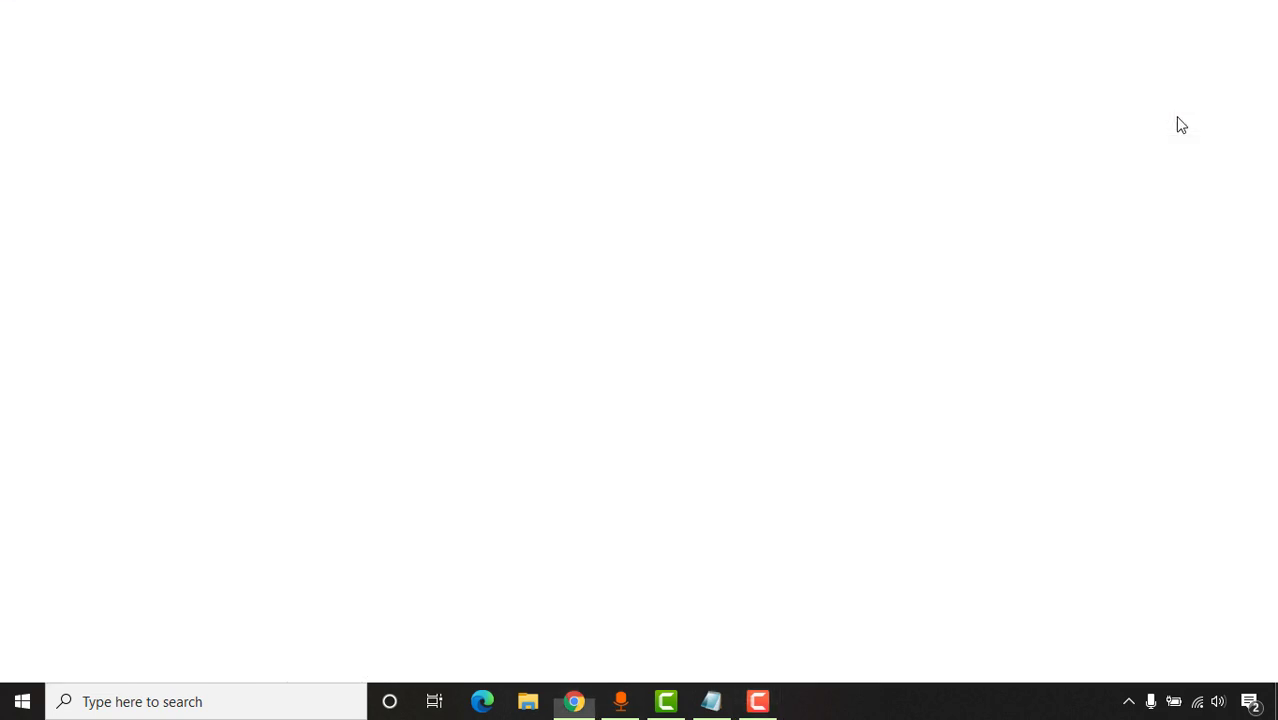
{"action": "type", "text": "azh"}
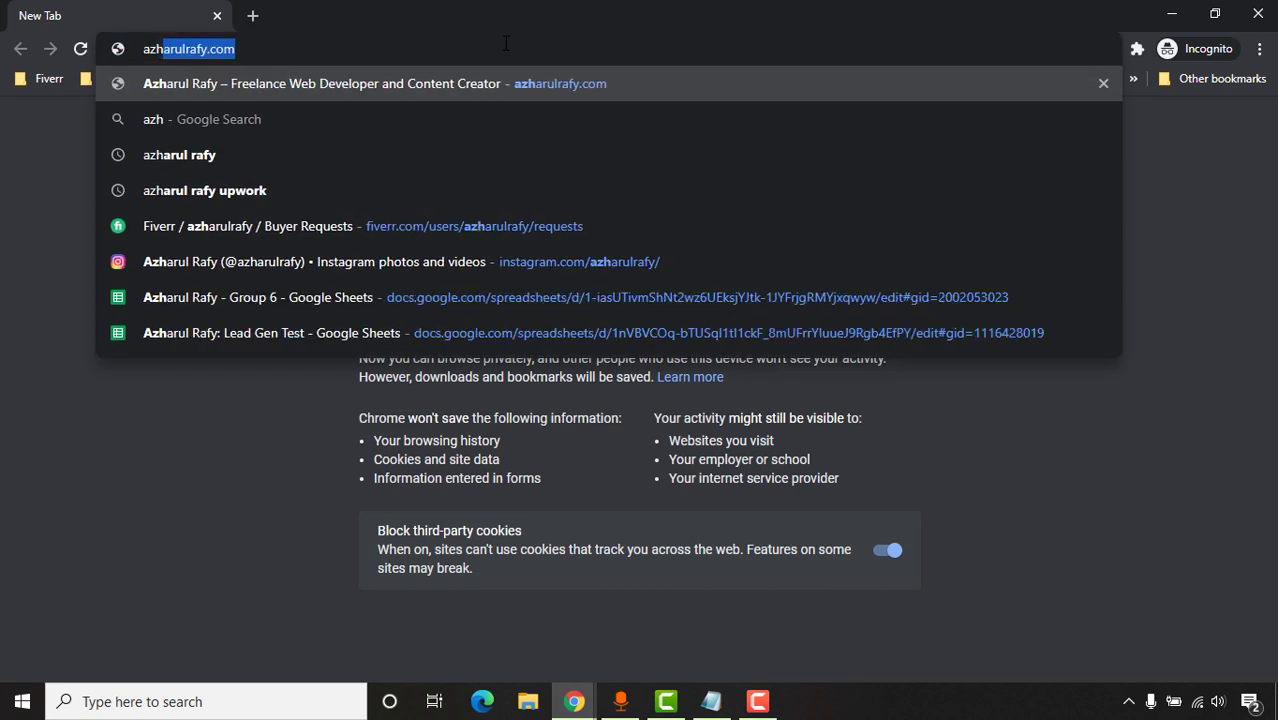
{"action": "key", "text": "Return"}
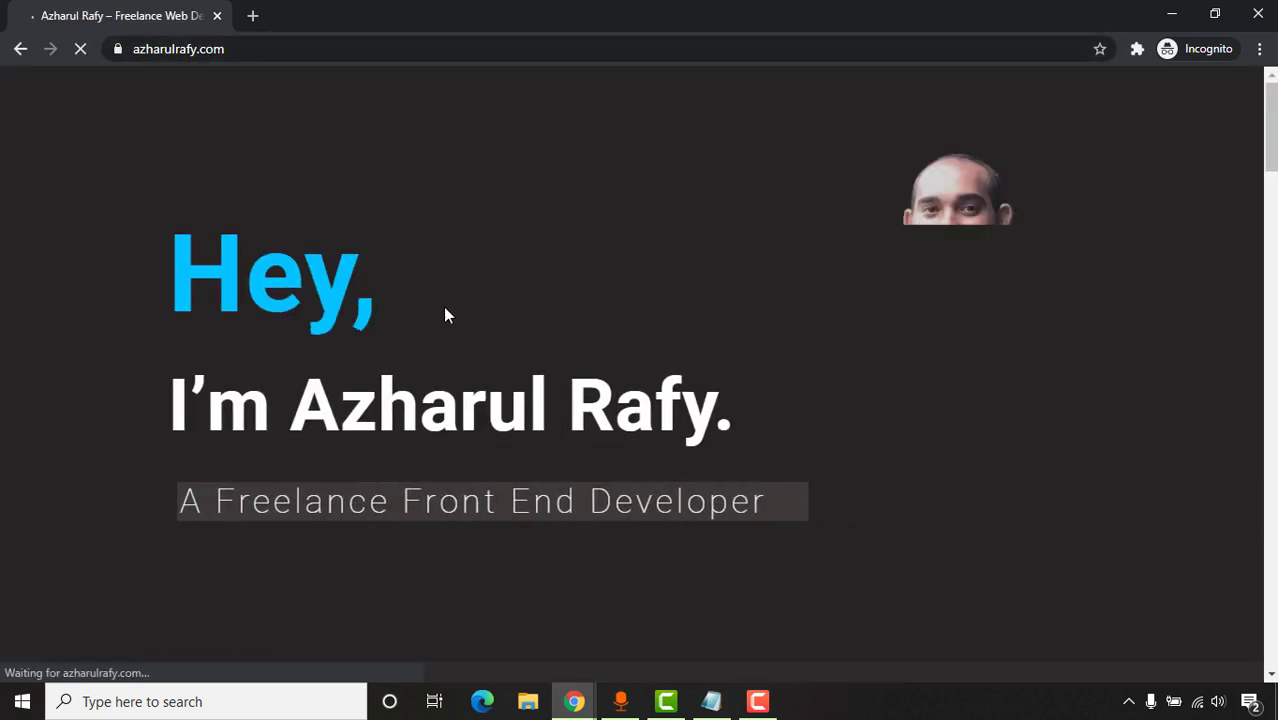
{"action": "scroll", "coordinate": [150, 450], "scroll_direction": "down", "scroll_amount": 1}
{"action": "scroll", "coordinate": [378, 350], "scroll_direction": "down", "scroll_amount": 6}
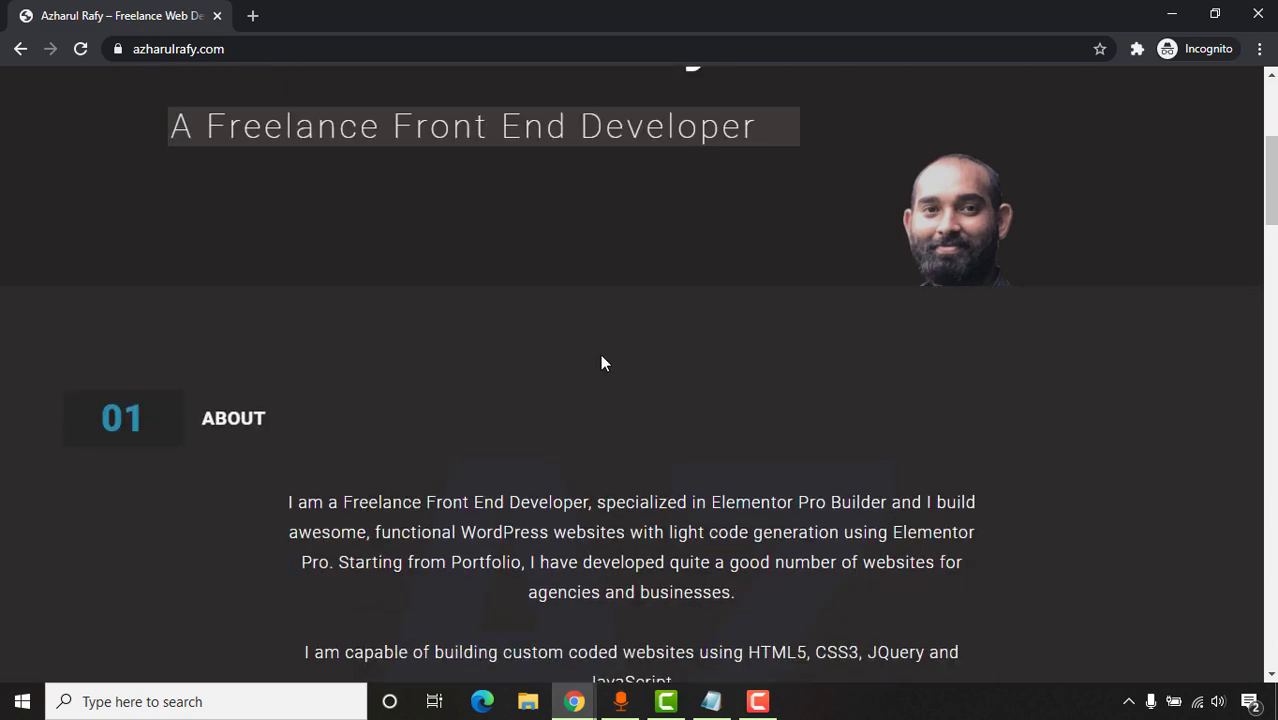
{"action": "scroll", "coordinate": [77, 439], "scroll_direction": "up", "scroll_amount": 4}
{"action": "scroll", "coordinate": [65, 452], "scroll_direction": "up", "scroll_amount": 3}
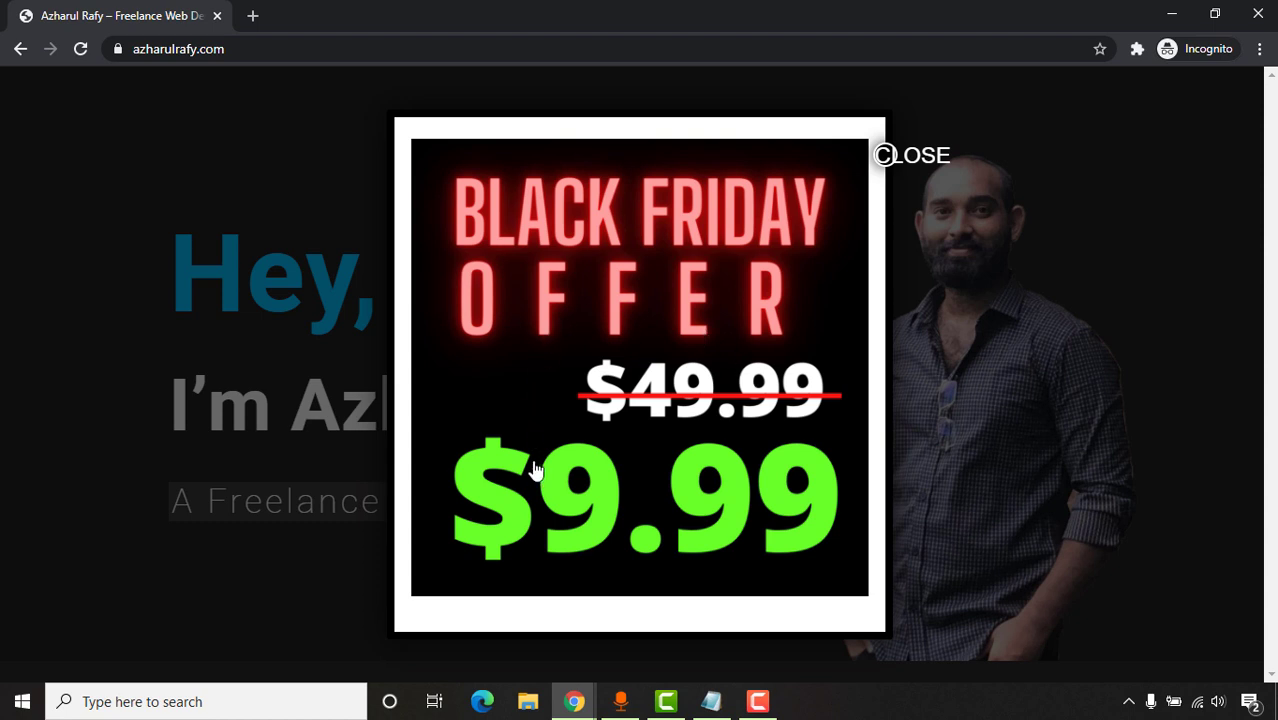
- Follow the offer image to the Udemy course page, then close it and return to the dashboard
{"action": "left_click", "coordinate": [567, 290]}
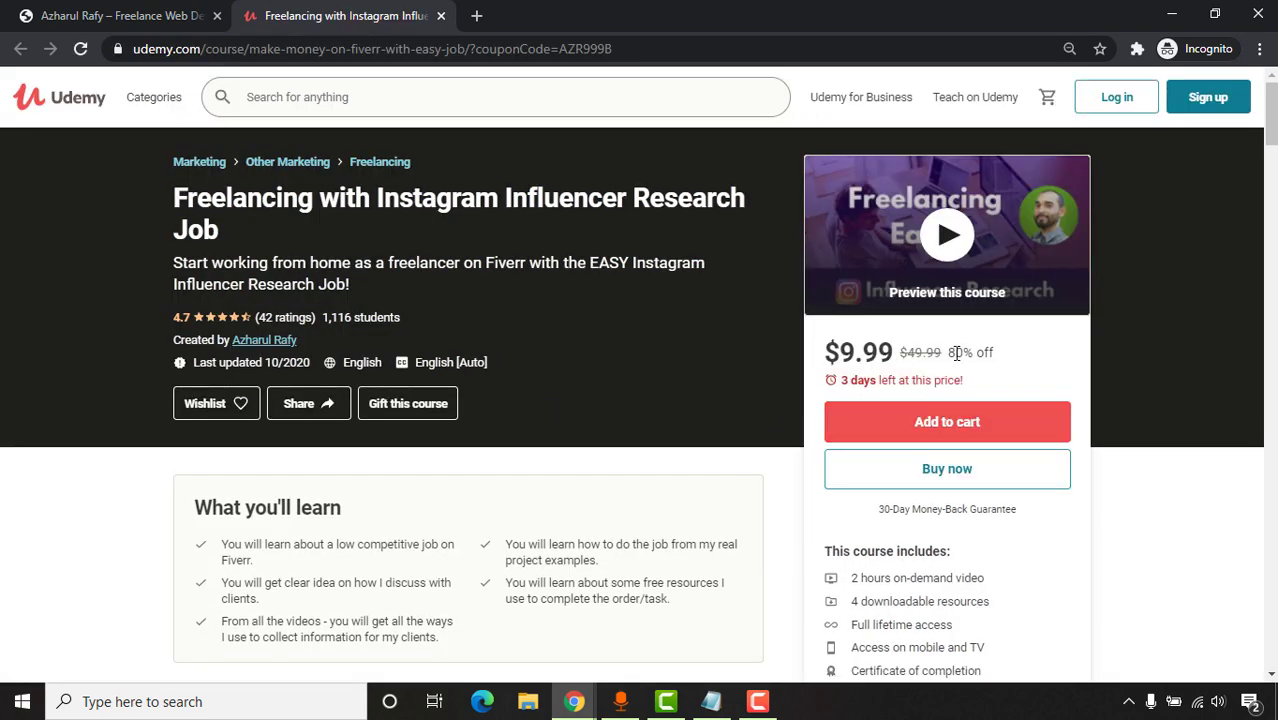
{"action": "left_click", "coordinate": [440, 15]}
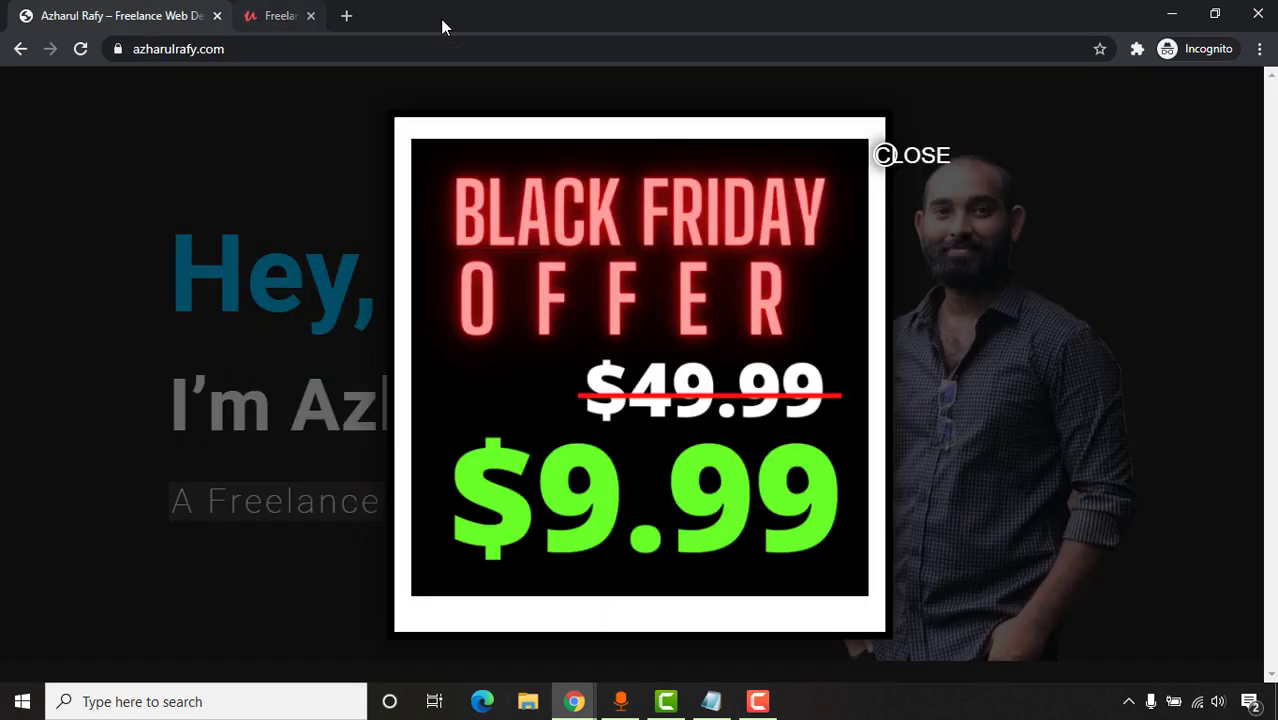
{"action": "left_click", "coordinate": [1170, 17]}
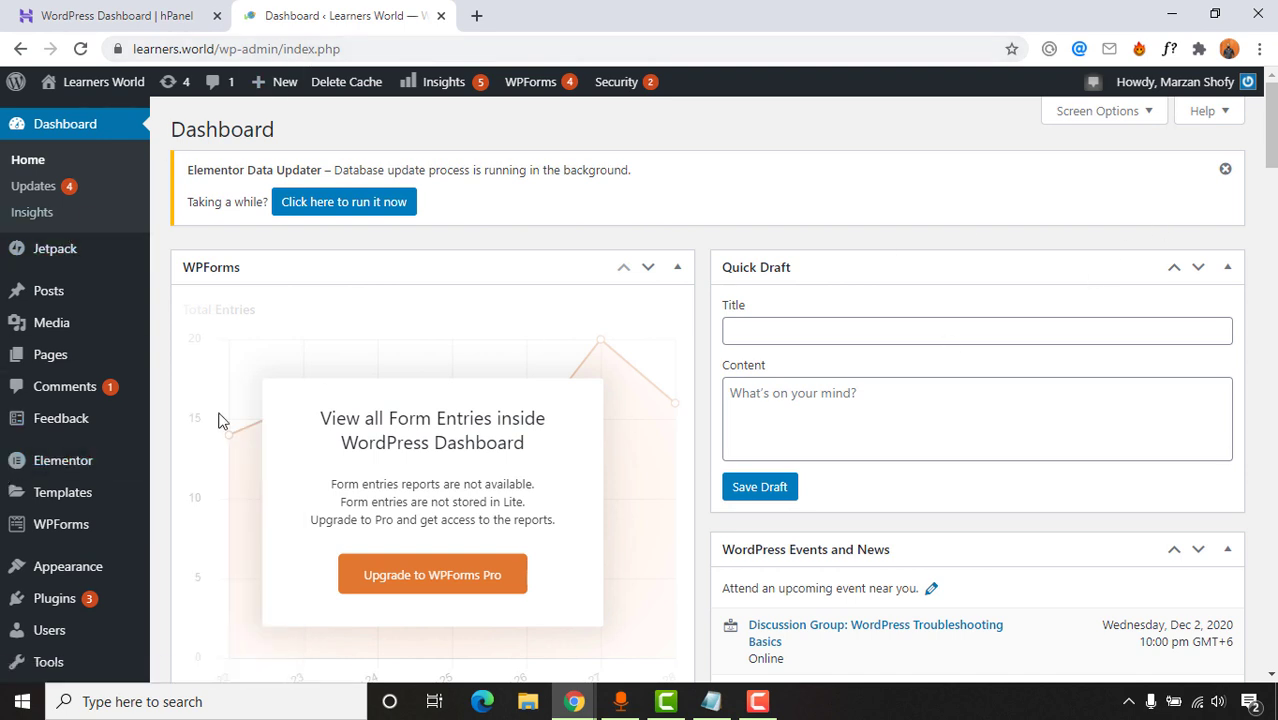
- Search the plugin directory for 'popup maker' and install the Popup Maker plugin
{"action": "mouse_move", "coordinate": [86, 598]}
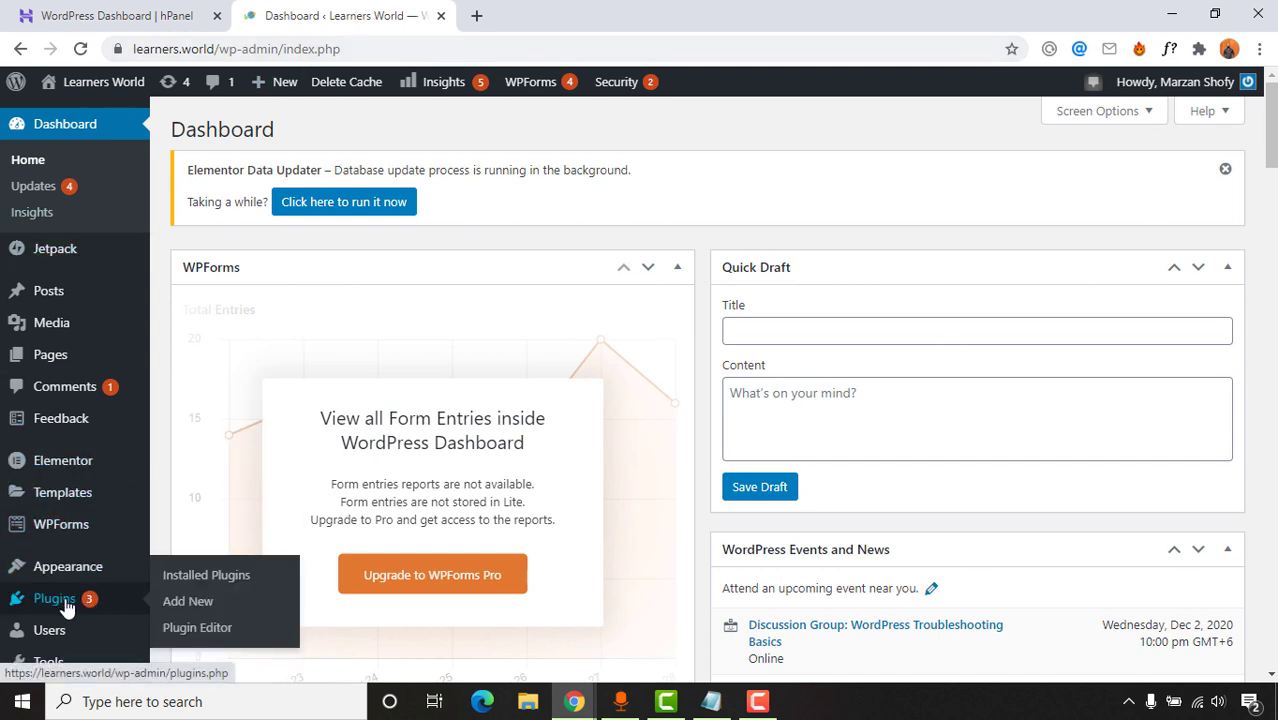
{"action": "left_click", "coordinate": [188, 604]}
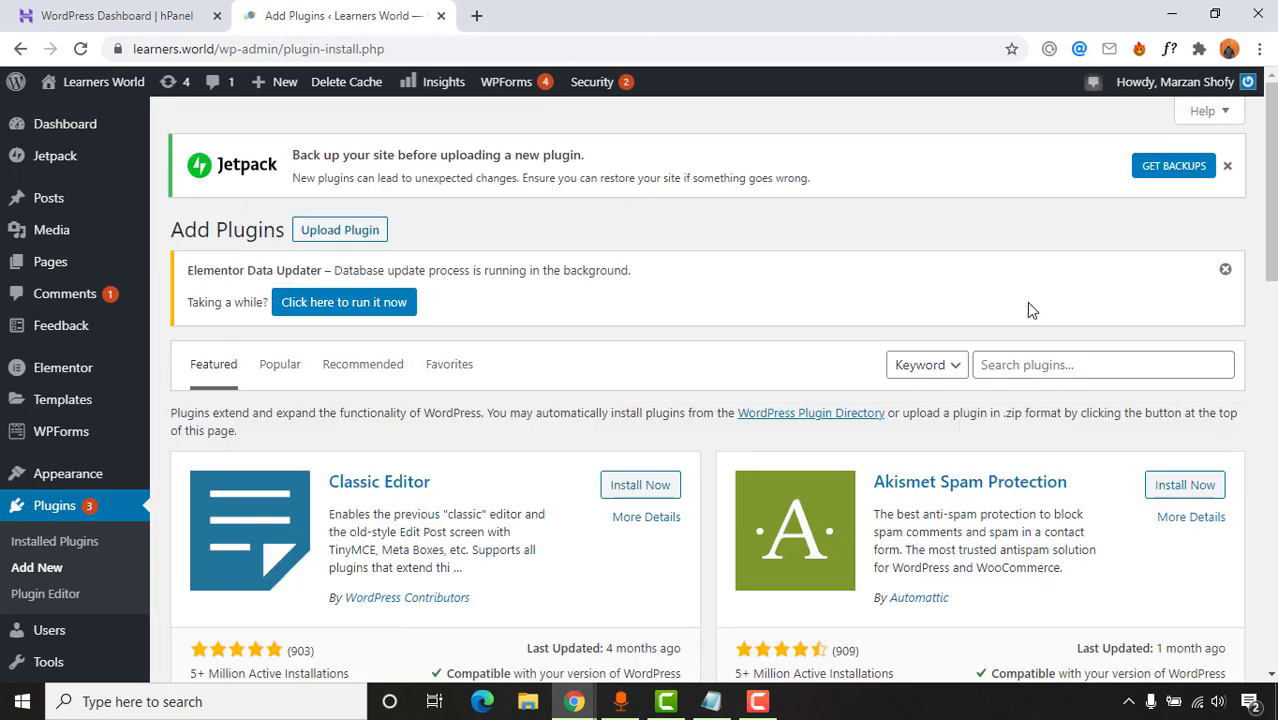
{"action": "left_click", "coordinate": [1045, 364]}
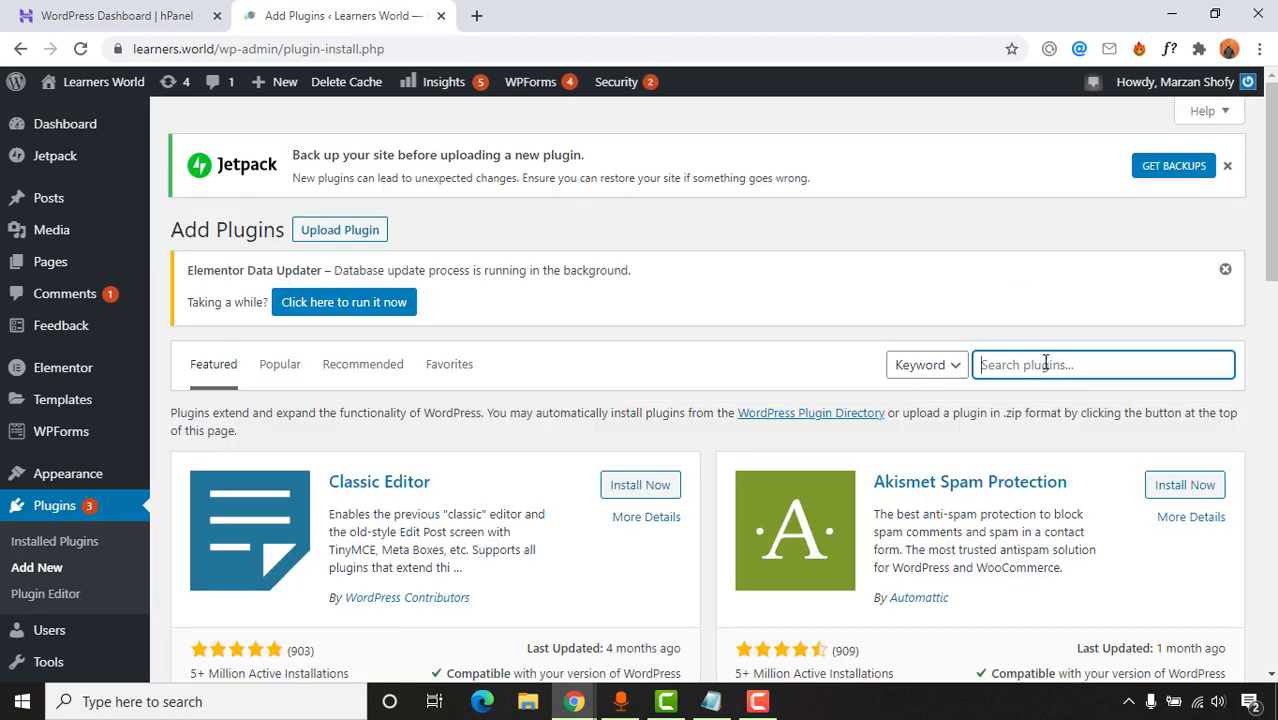
{"action": "type", "text": "popup maker"}
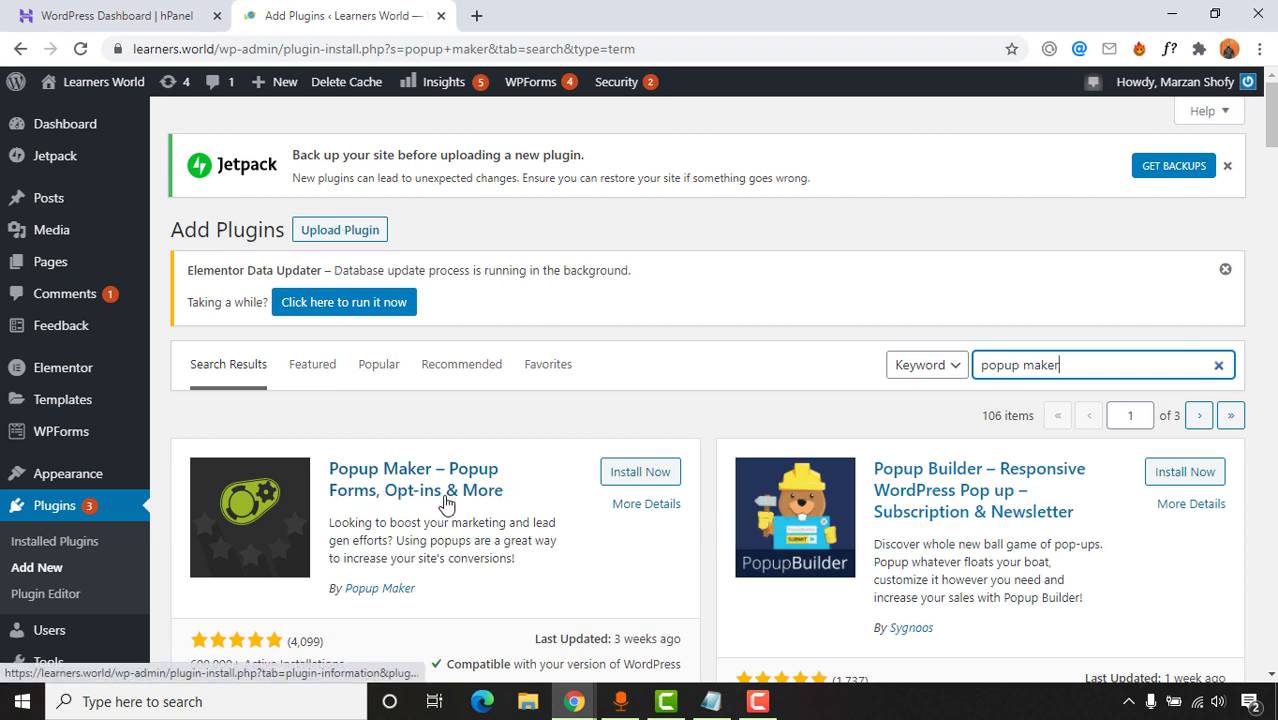
{"action": "left_click", "coordinate": [640, 474]}
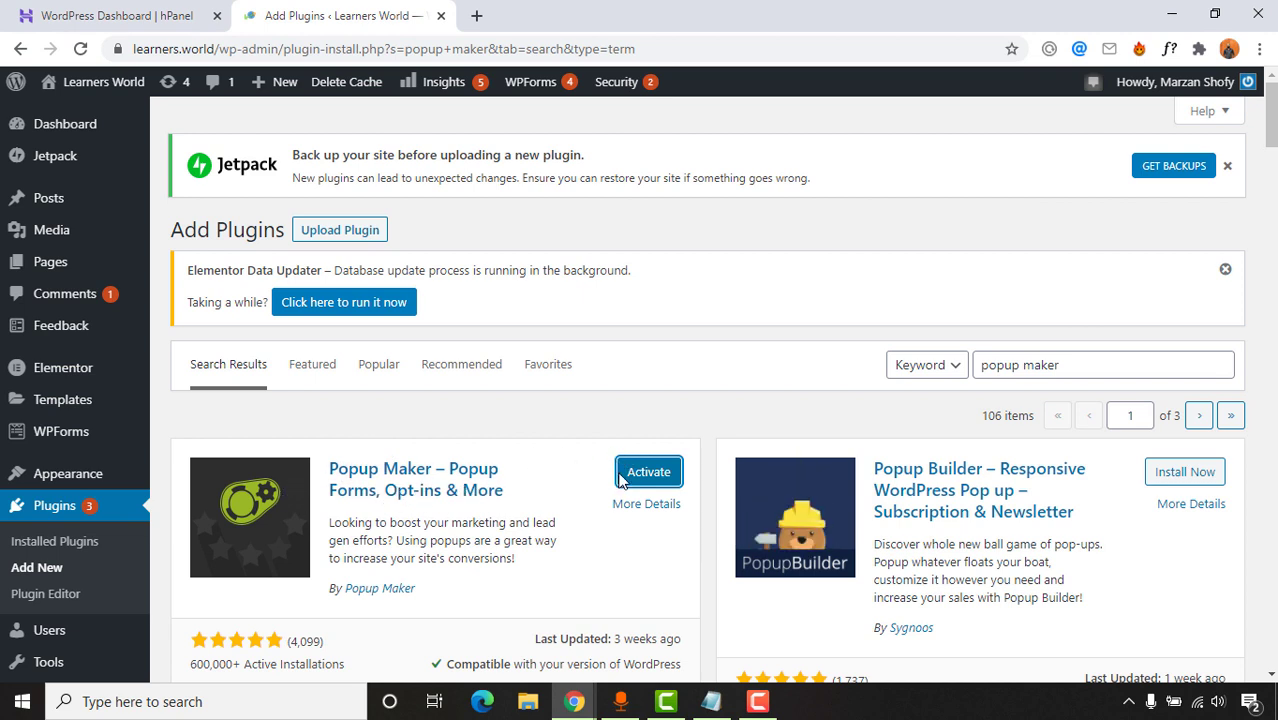
- Activate Popup Maker and view its still-empty All Popups list
{"action": "left_click", "coordinate": [675, 481]}
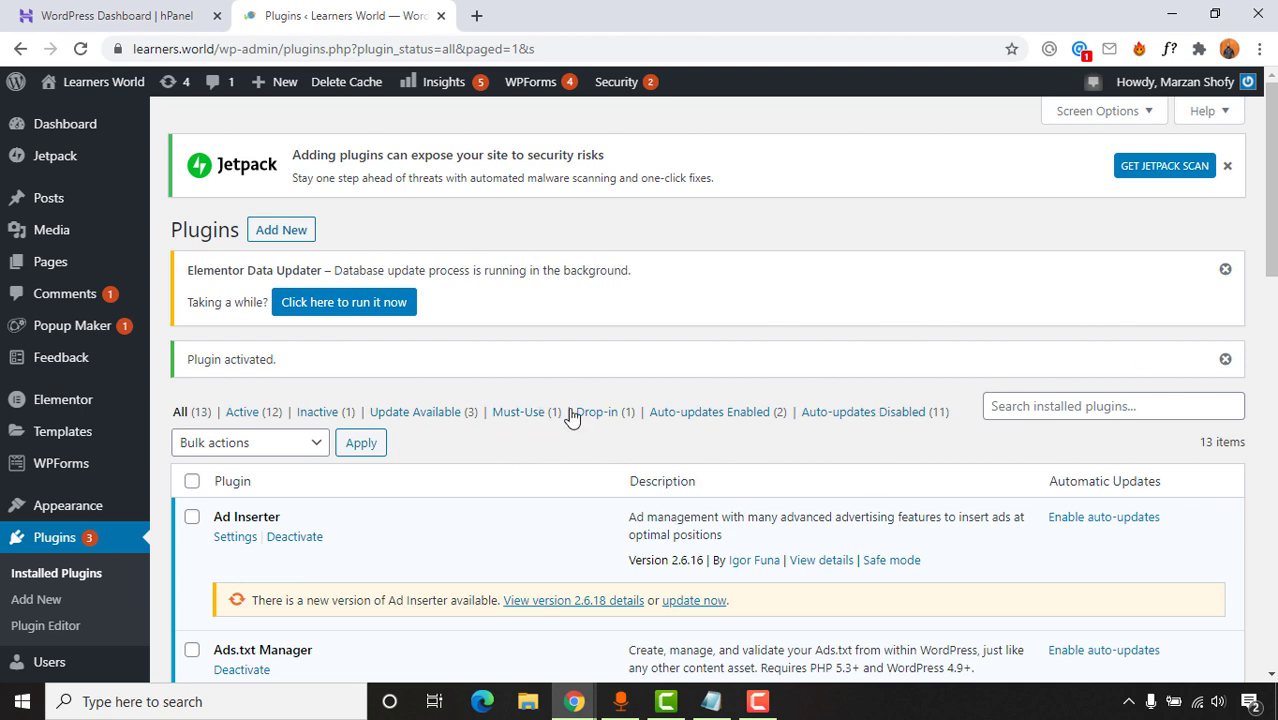
{"action": "mouse_move", "coordinate": [60, 337]}
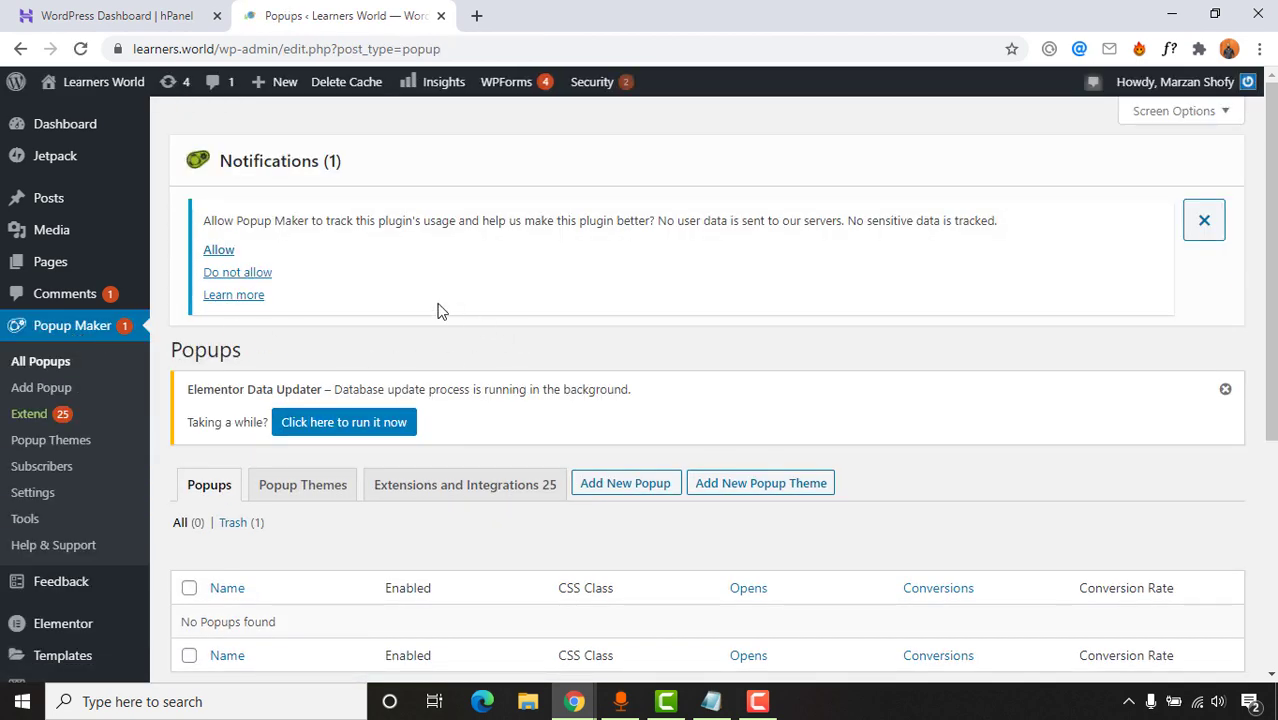
{"action": "scroll", "coordinate": [770, 502], "scroll_direction": "down", "scroll_amount": 2}
{"action": "scroll", "coordinate": [596, 476], "scroll_direction": "up", "scroll_amount": 1}
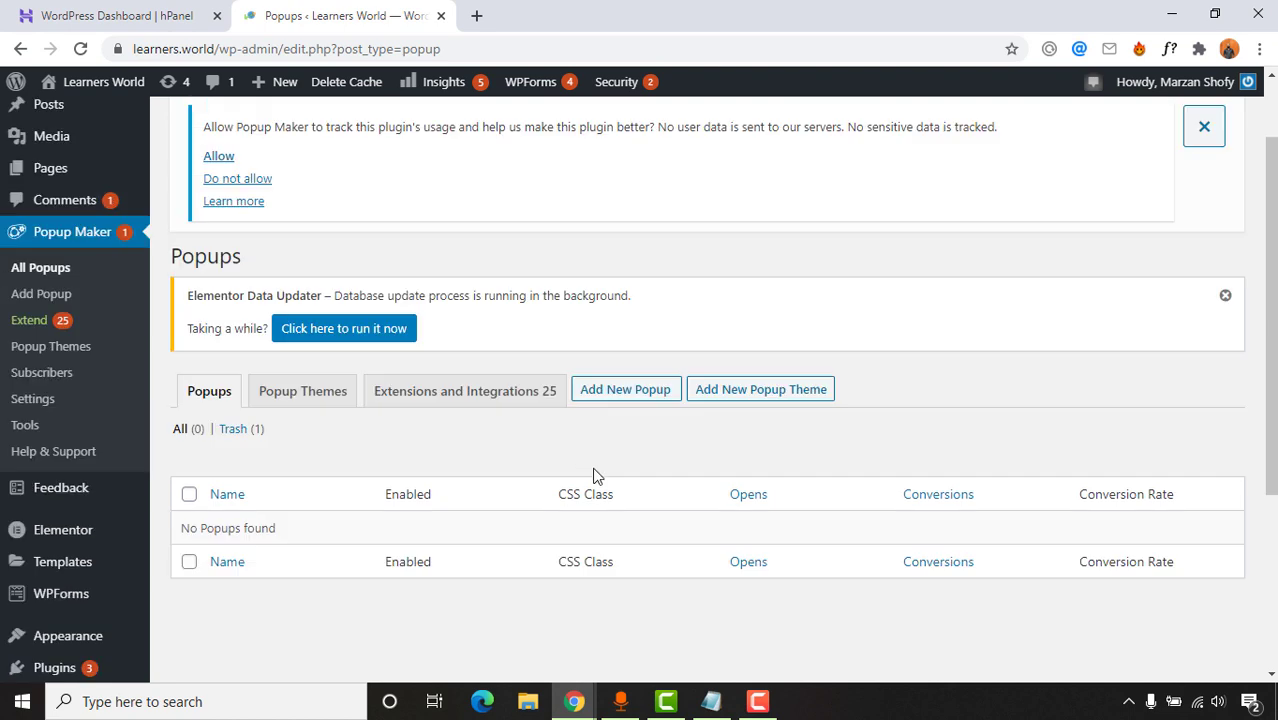
- Add a new popup named 'Black Friday Offer' and scroll down to its content editor
{"action": "left_click", "coordinate": [640, 397]}
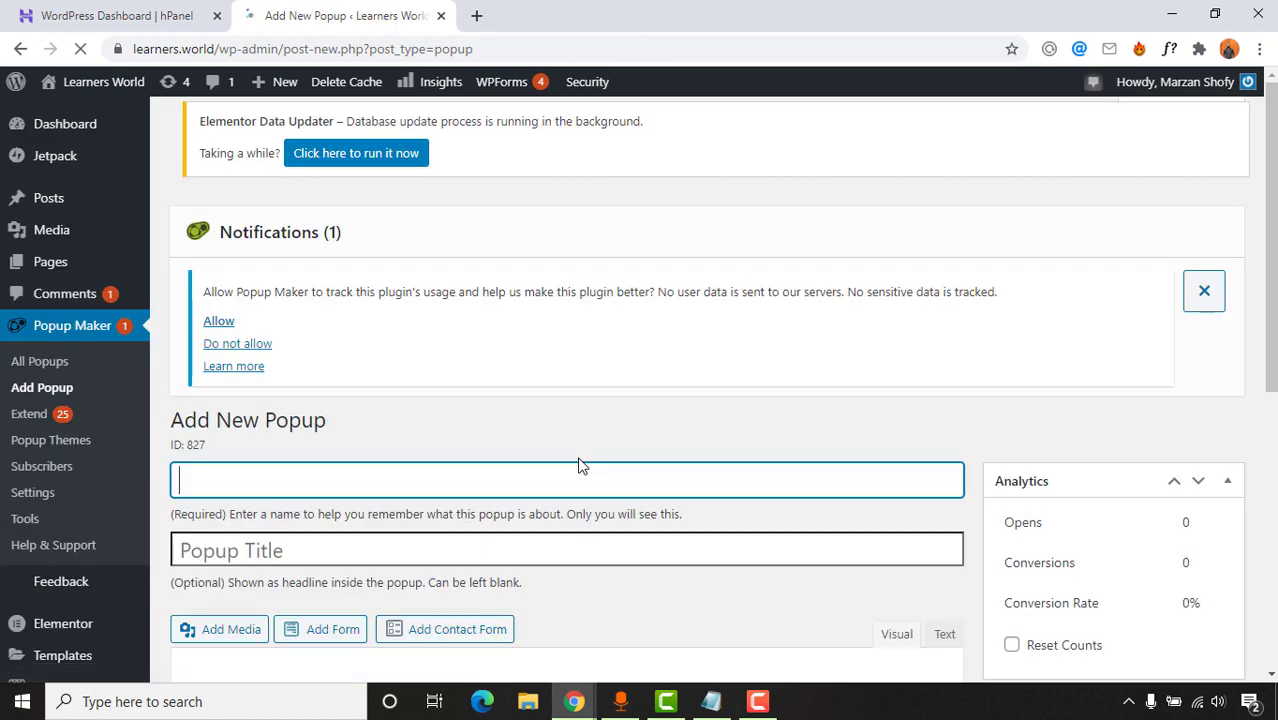
{"action": "scroll", "coordinate": [1258, 399], "scroll_direction": "down", "scroll_amount": 2}
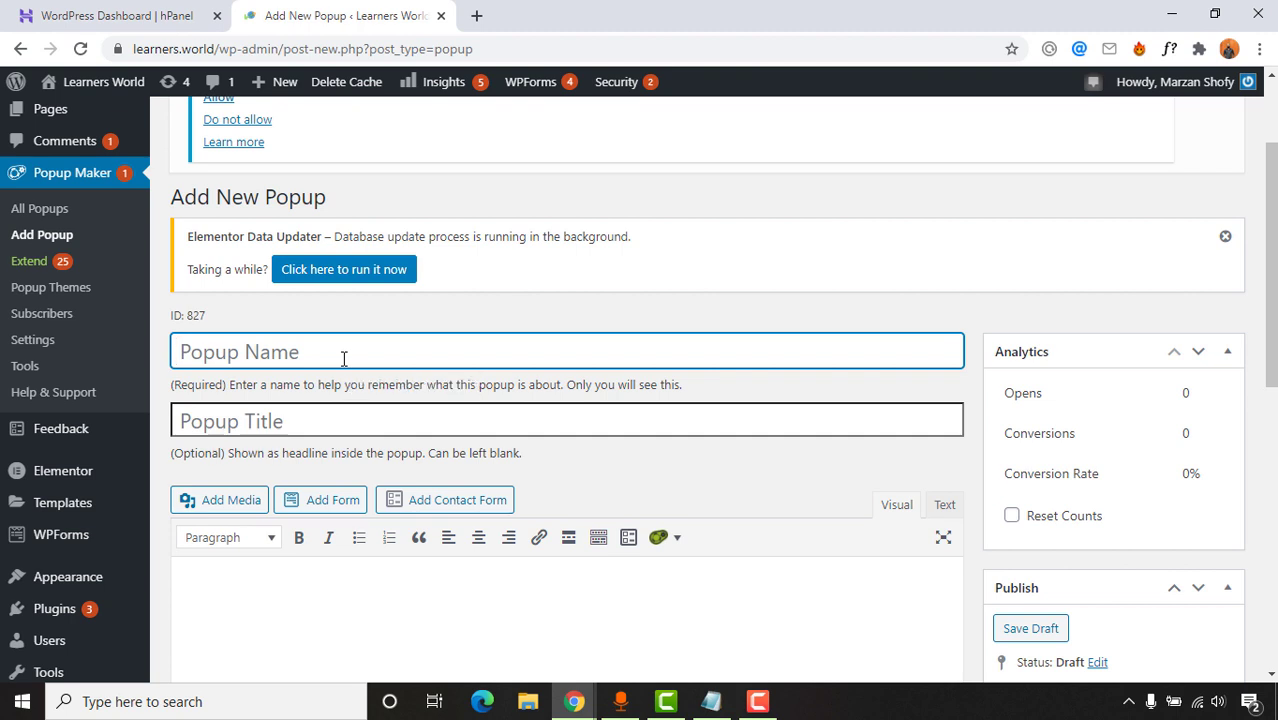
{"action": "type", "text": "Black"}
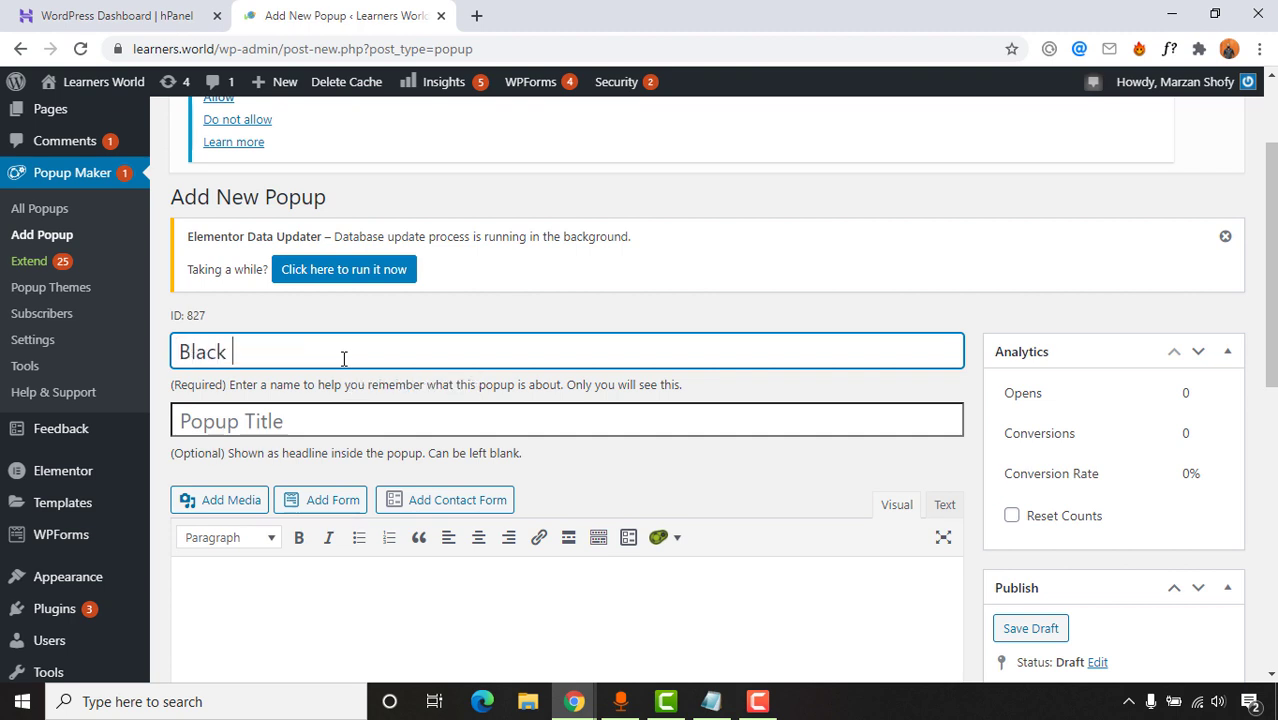
{"action": "type", "text": " Friday Offer"}
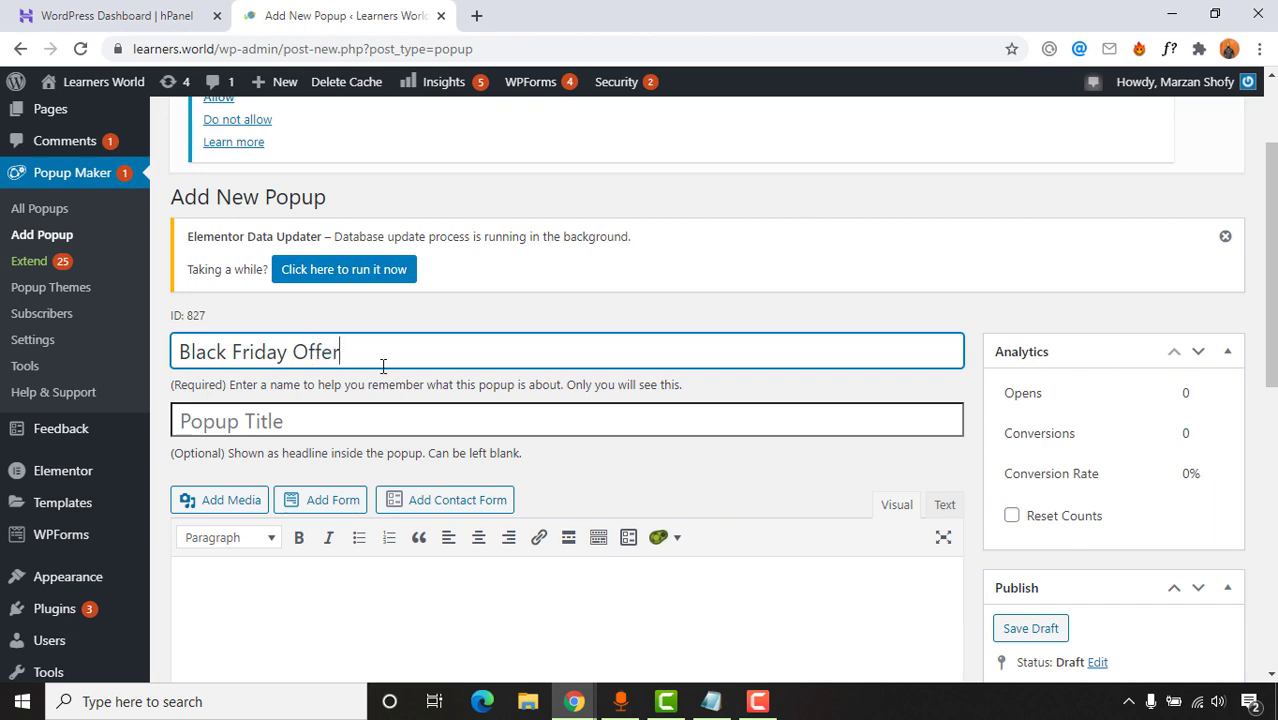
{"action": "scroll", "coordinate": [370, 362], "scroll_direction": "down", "scroll_amount": 1}
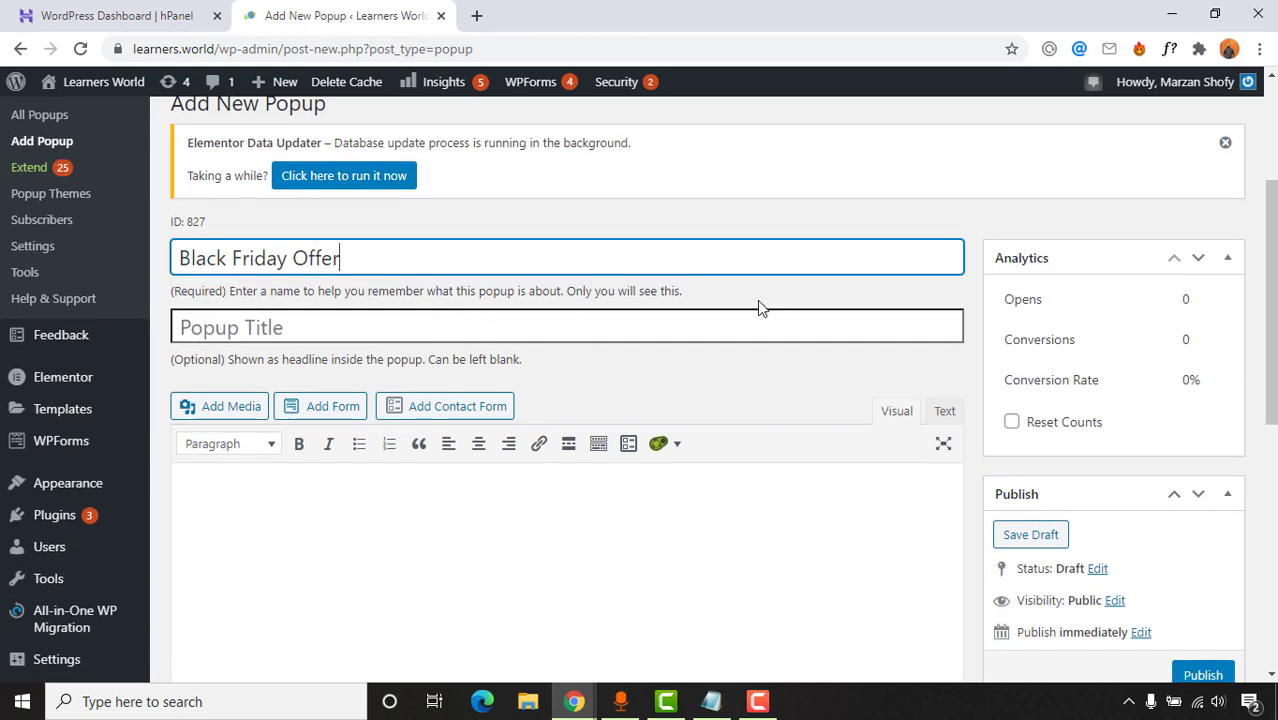
{"action": "scroll", "coordinate": [394, 308], "scroll_direction": "down", "scroll_amount": 1}
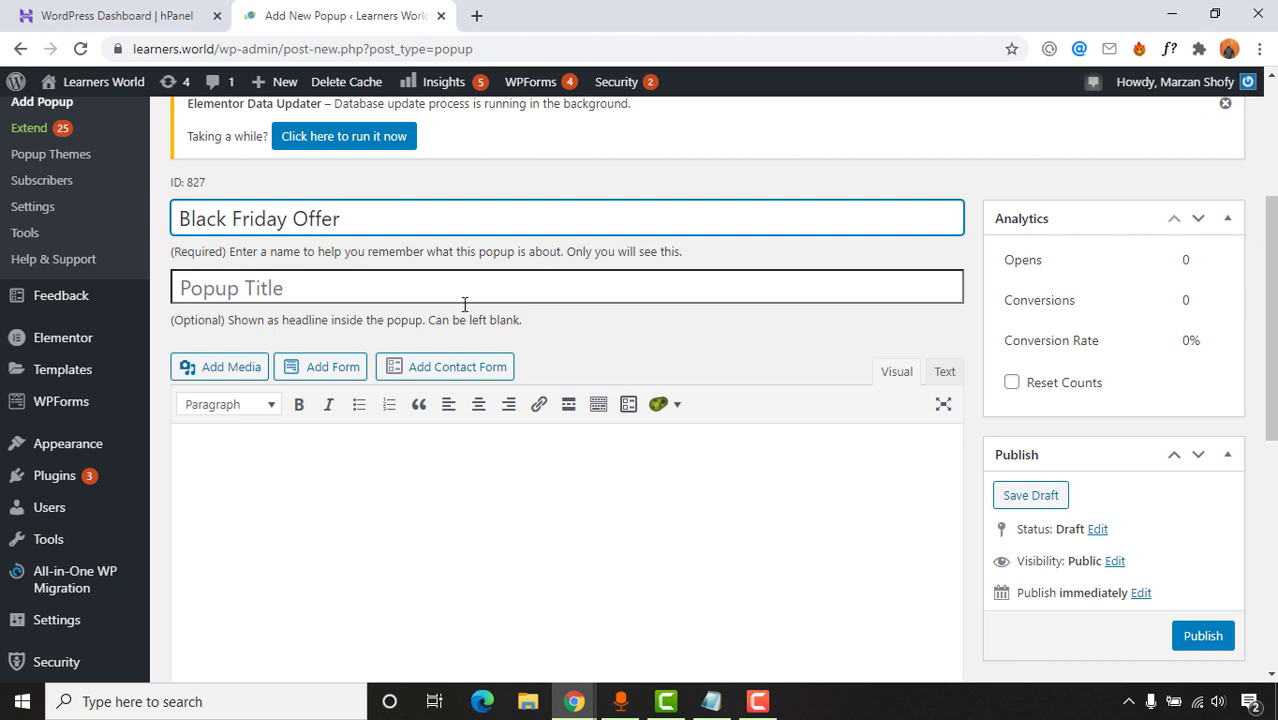
{"action": "scroll", "coordinate": [399, 482], "scroll_direction": "down", "scroll_amount": 1}
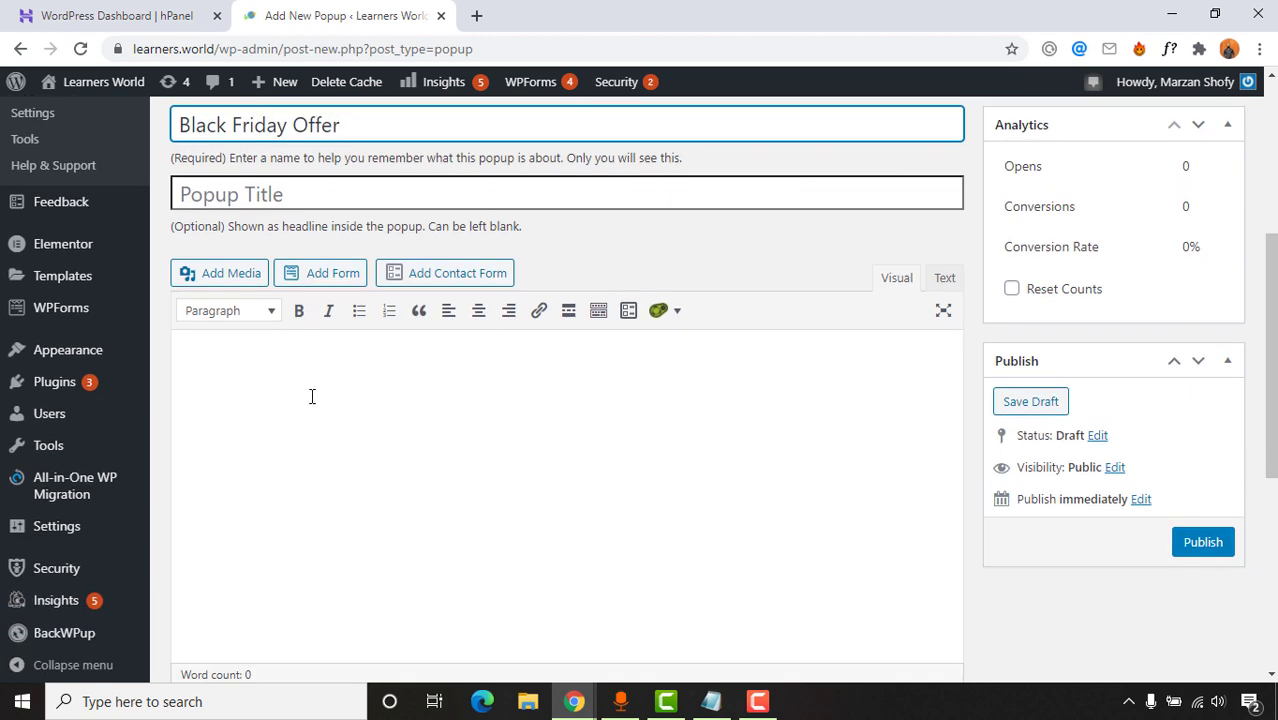
- Upload the BLACK FRIDAY image from the computer into the Media Library
{"action": "left_click", "coordinate": [224, 283]}
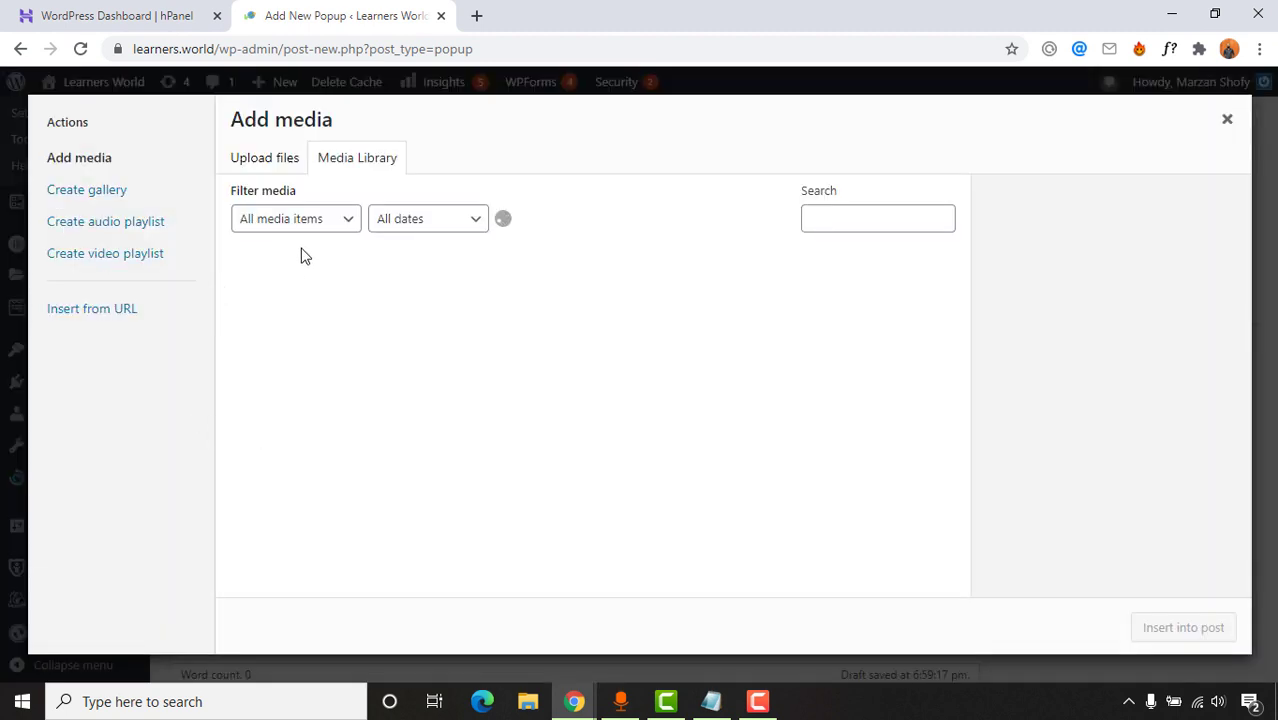
{"action": "left_click", "coordinate": [264, 160]}
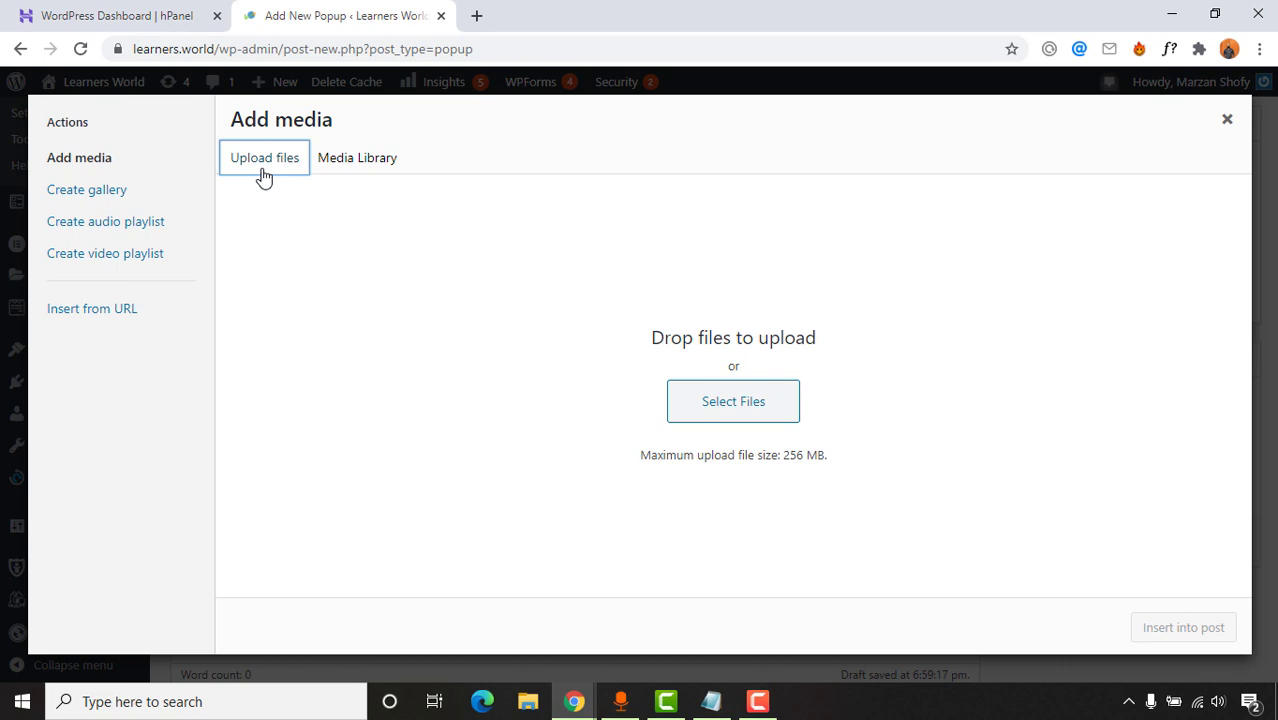
{"action": "left_click", "coordinate": [733, 405]}
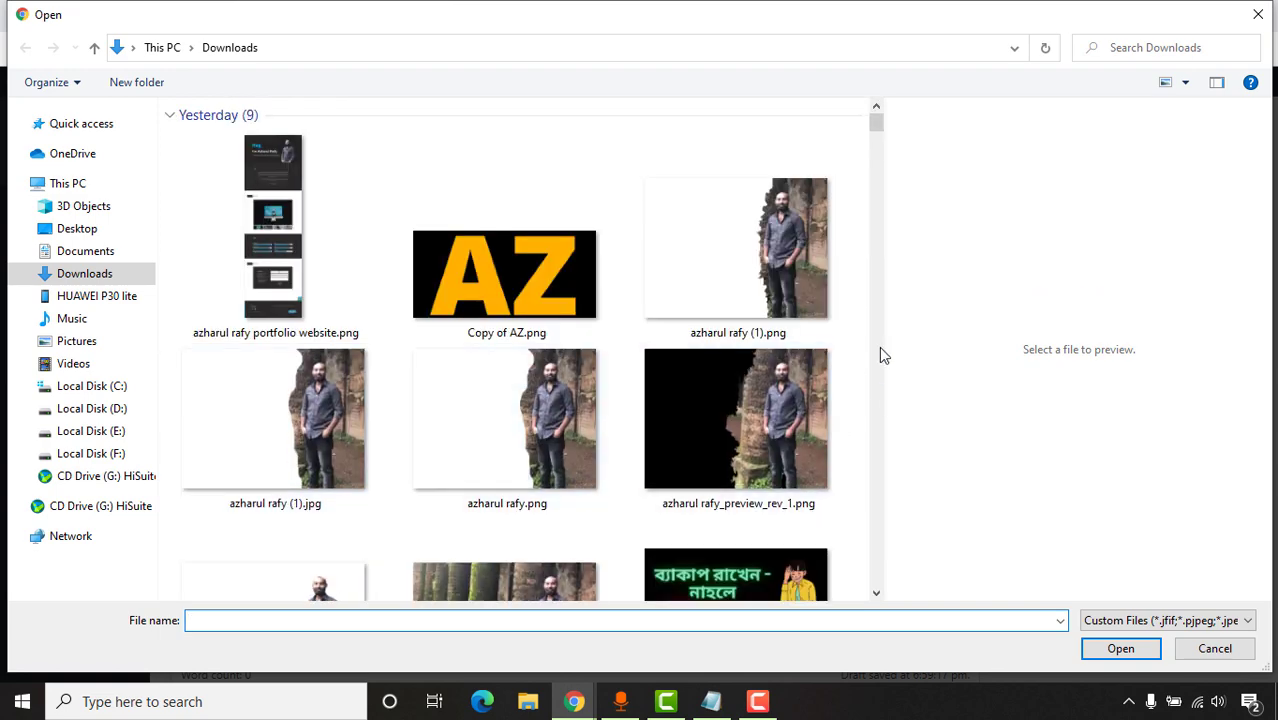
{"action": "scroll", "coordinate": [800, 228], "scroll_direction": "down", "scroll_amount": 6}
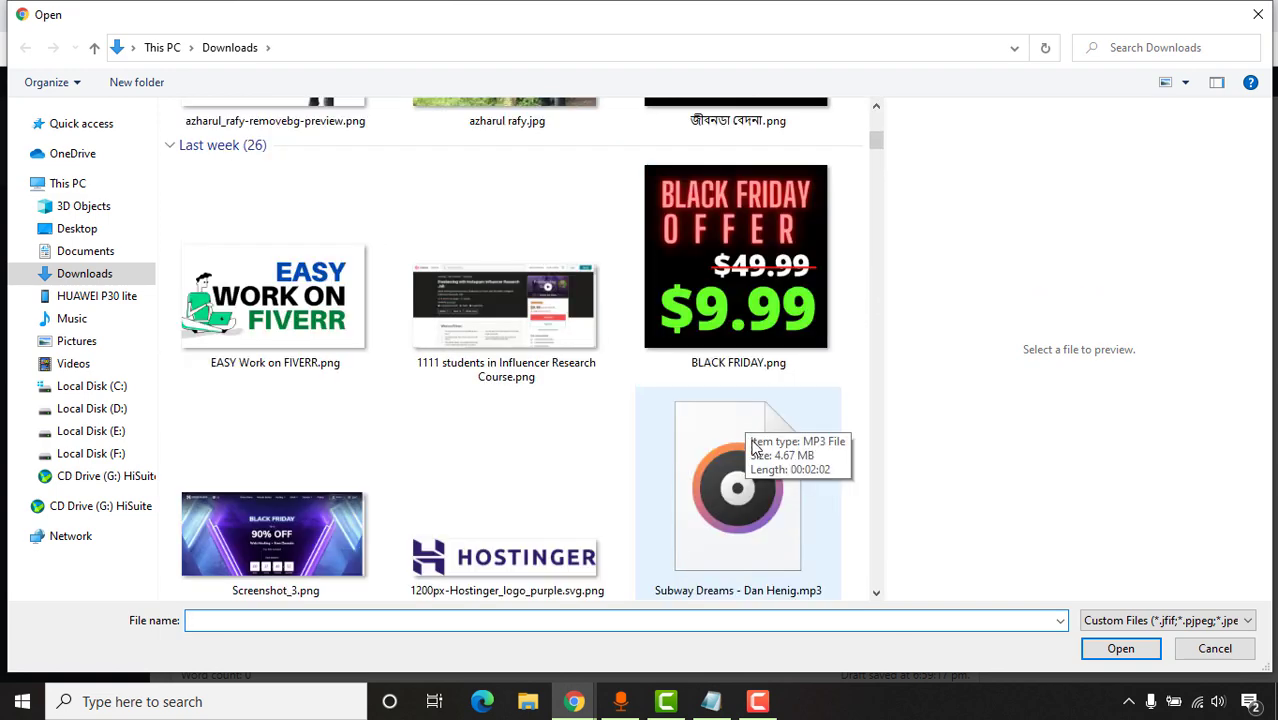
{"action": "scroll", "coordinate": [640, 452], "scroll_direction": "up", "scroll_amount": 4}
{"action": "scroll", "coordinate": [640, 452], "scroll_direction": "down", "scroll_amount": 3}
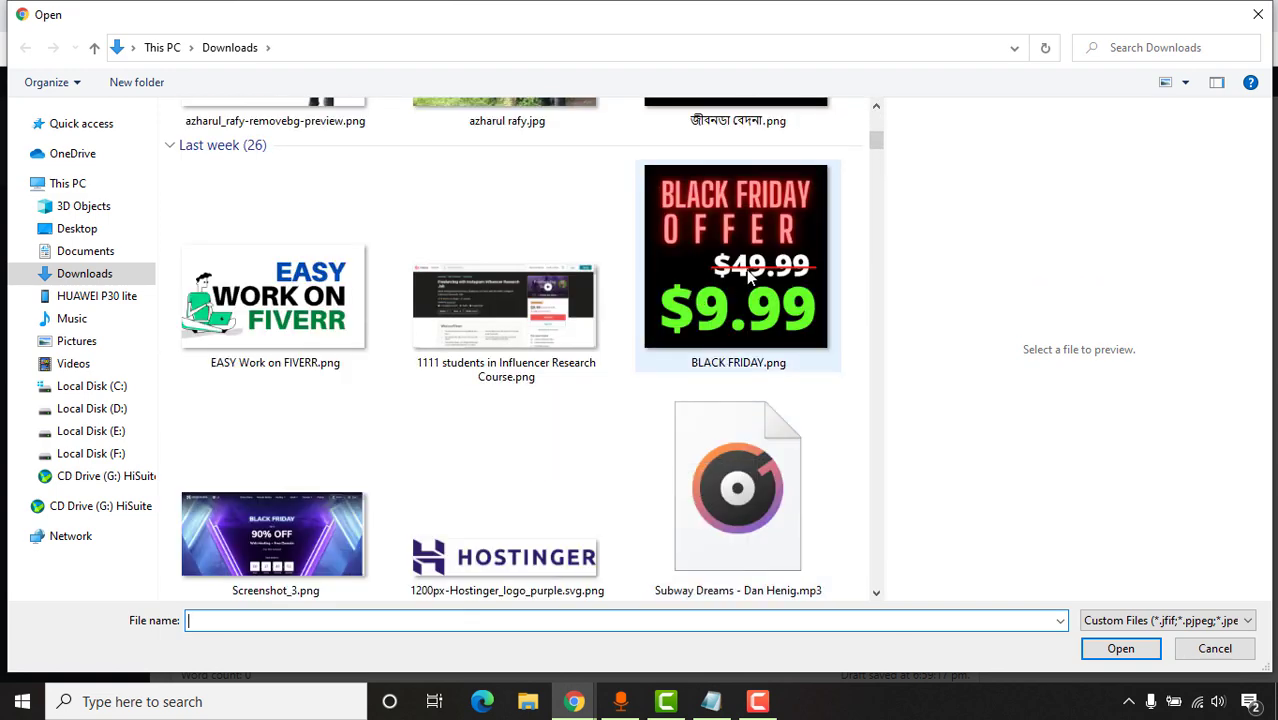
{"action": "left_click", "coordinate": [698, 340]}
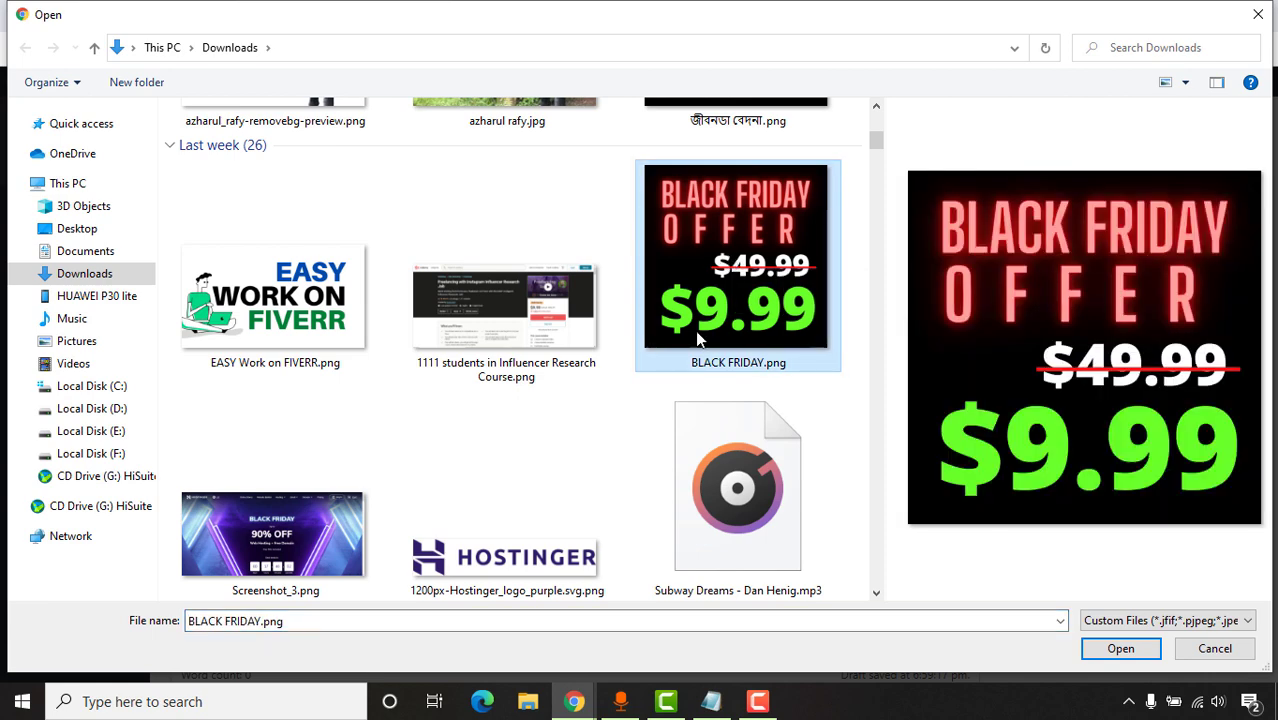
{"action": "left_click", "coordinate": [1121, 649]}
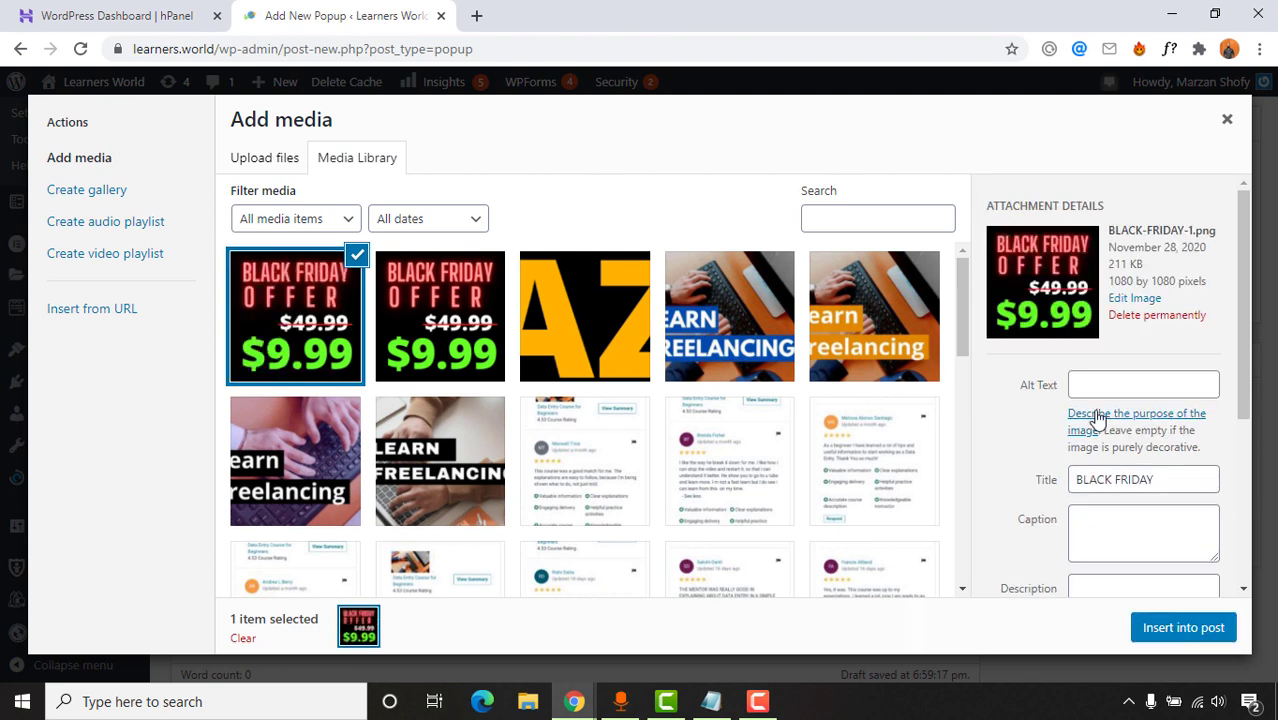
- Give the image alt text 'Black Friday Offer' and insert it into the popup content
{"action": "left_click", "coordinate": [1108, 389]}
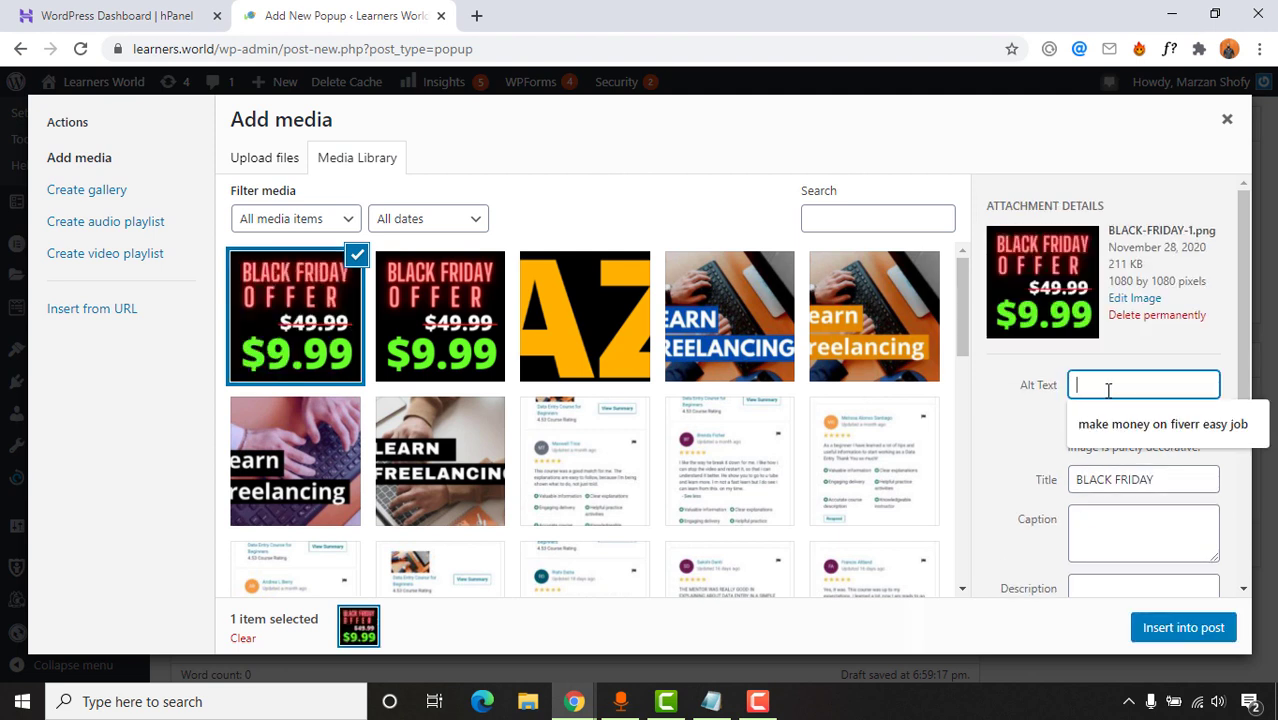
{"action": "type", "text": "Black Friday Offer"}
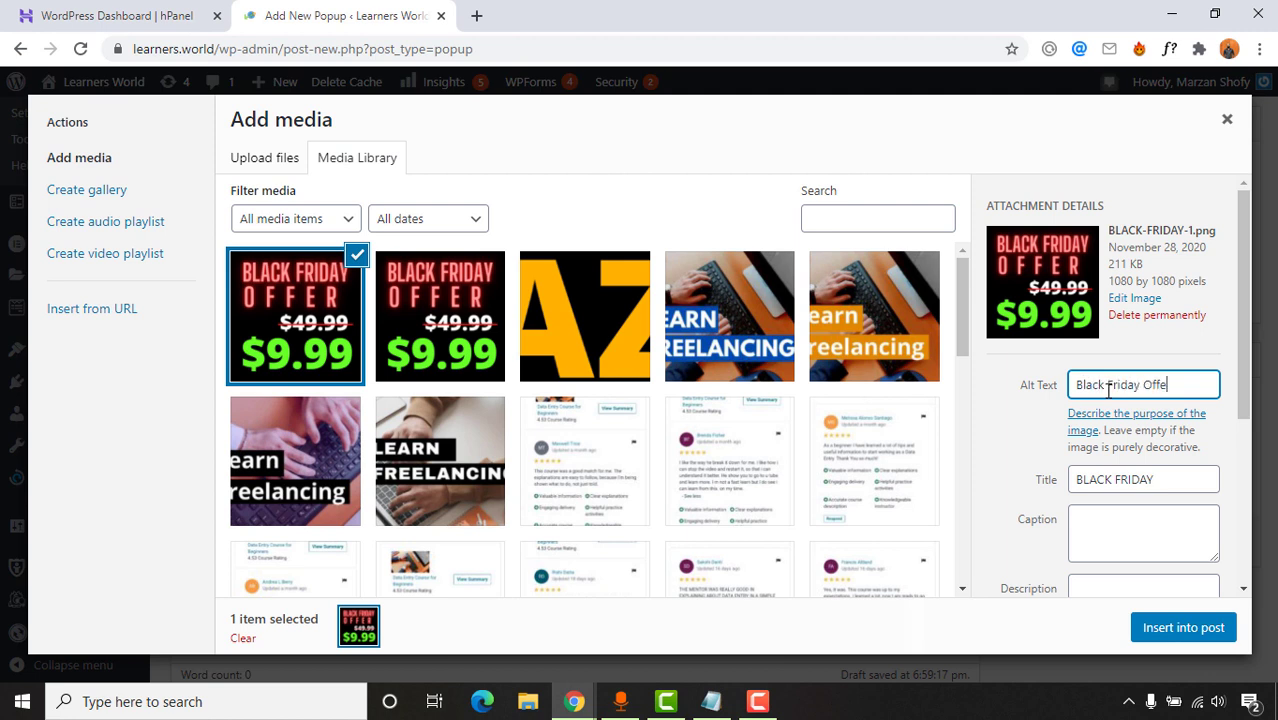
{"action": "left_click", "coordinate": [1205, 632]}
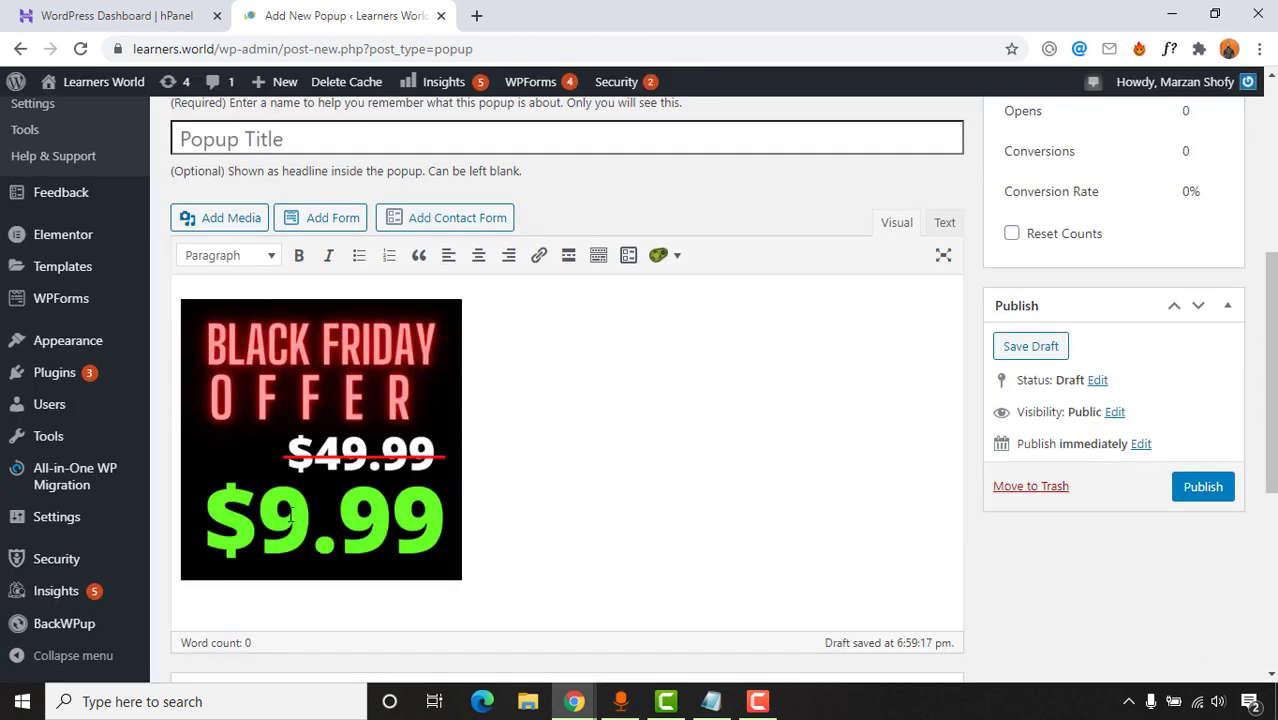
- Resize the popup's Black Friday image to Large – 1024 × 1024
{"action": "left_click", "coordinate": [455, 442]}
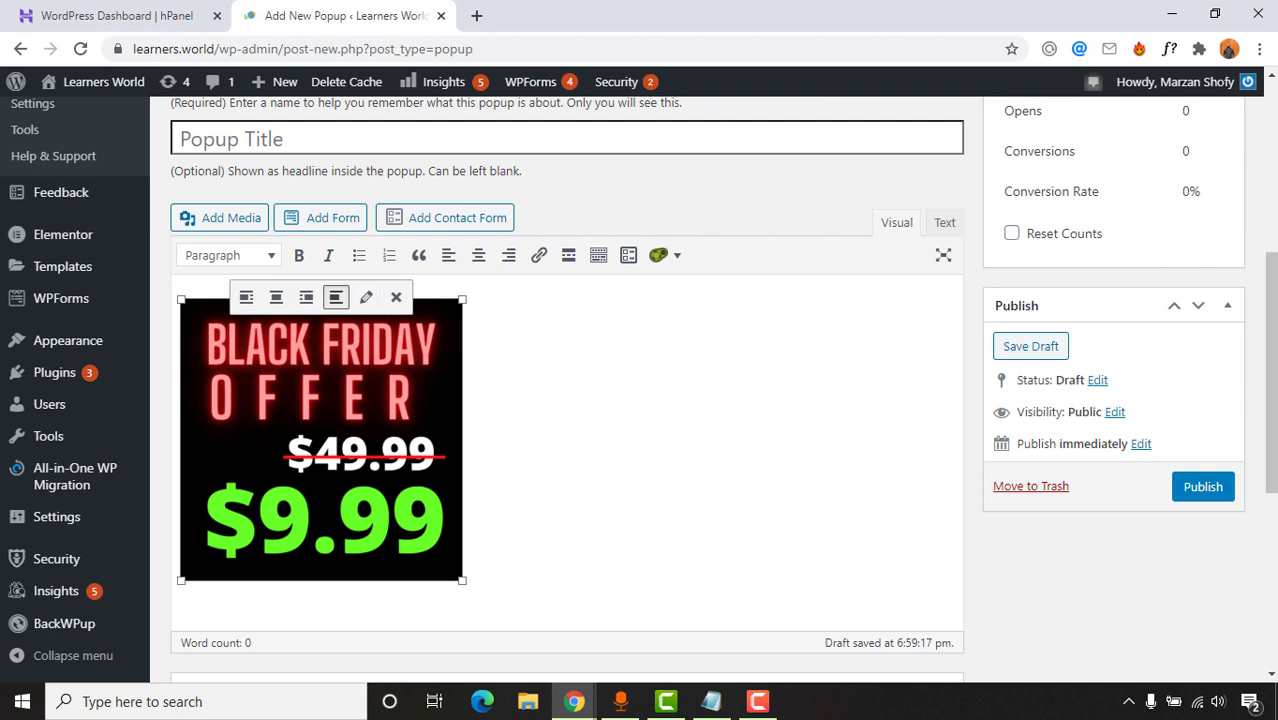
{"action": "left_click", "coordinate": [366, 298]}
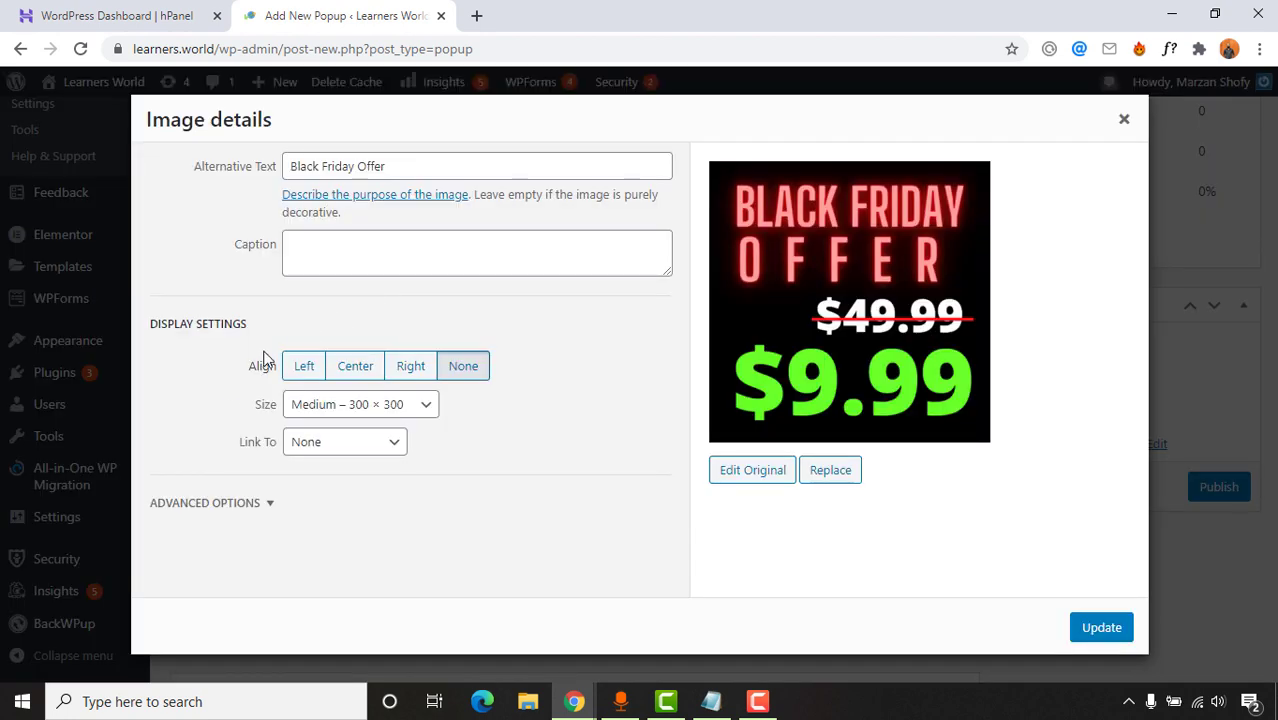
{"action": "left_click", "coordinate": [328, 410]}
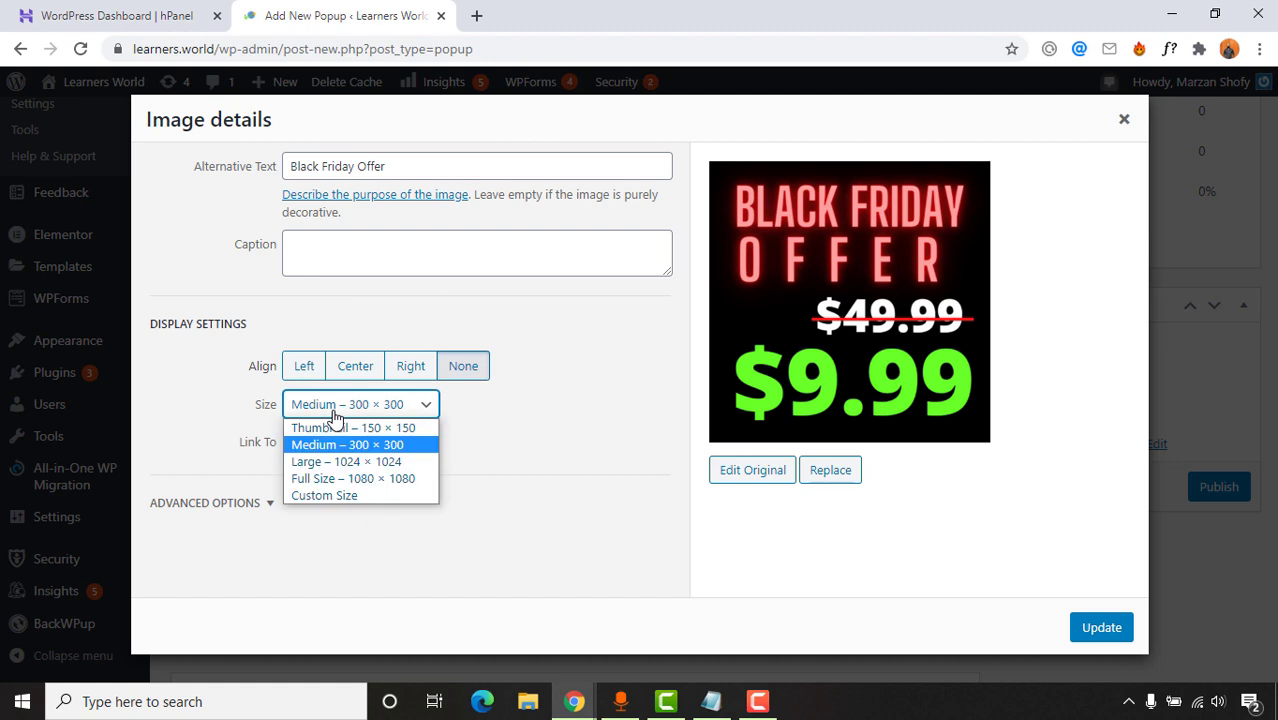
{"action": "left_click", "coordinate": [370, 462]}
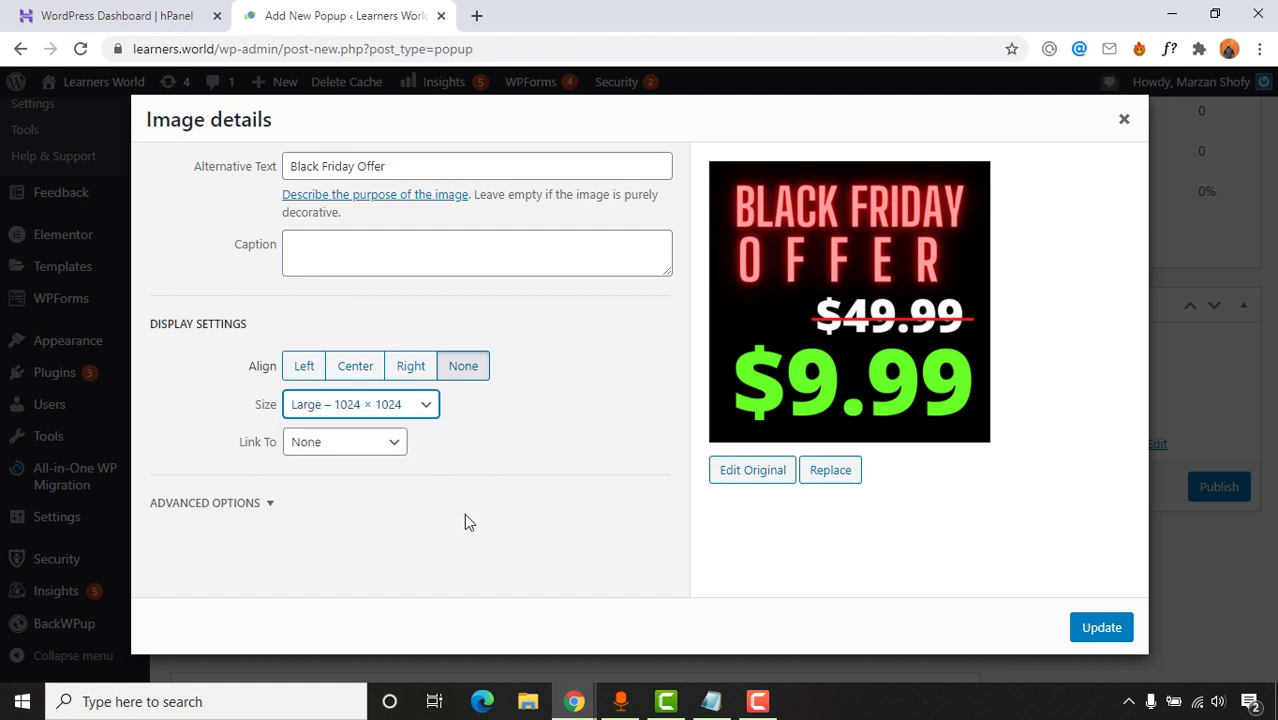
{"action": "left_click", "coordinate": [1101, 628]}
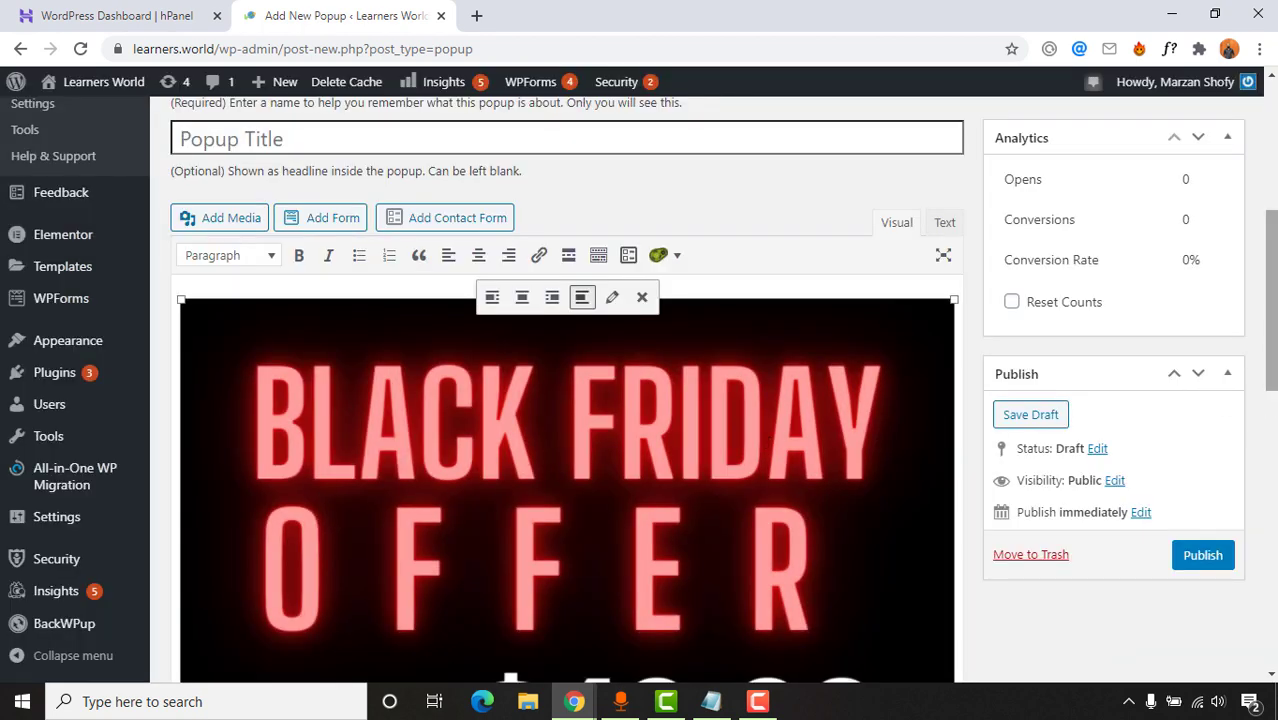
{"action": "scroll", "coordinate": [1262, 344], "scroll_direction": "down", "scroll_amount": 3}
- Start a Time Delay / Auto Open trigger with its cookie set to On Popup Close
{"action": "scroll", "coordinate": [1266, 400], "scroll_direction": "down", "scroll_amount": 4}
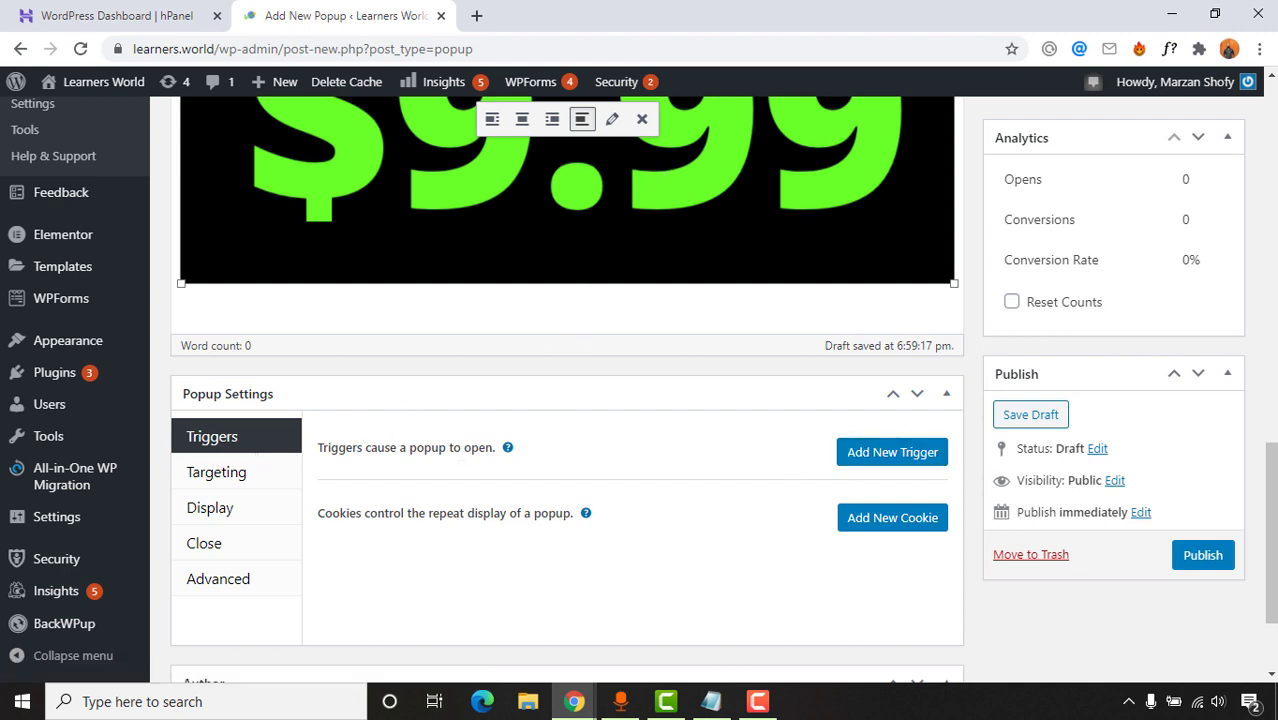
{"action": "left_click", "coordinate": [892, 453]}
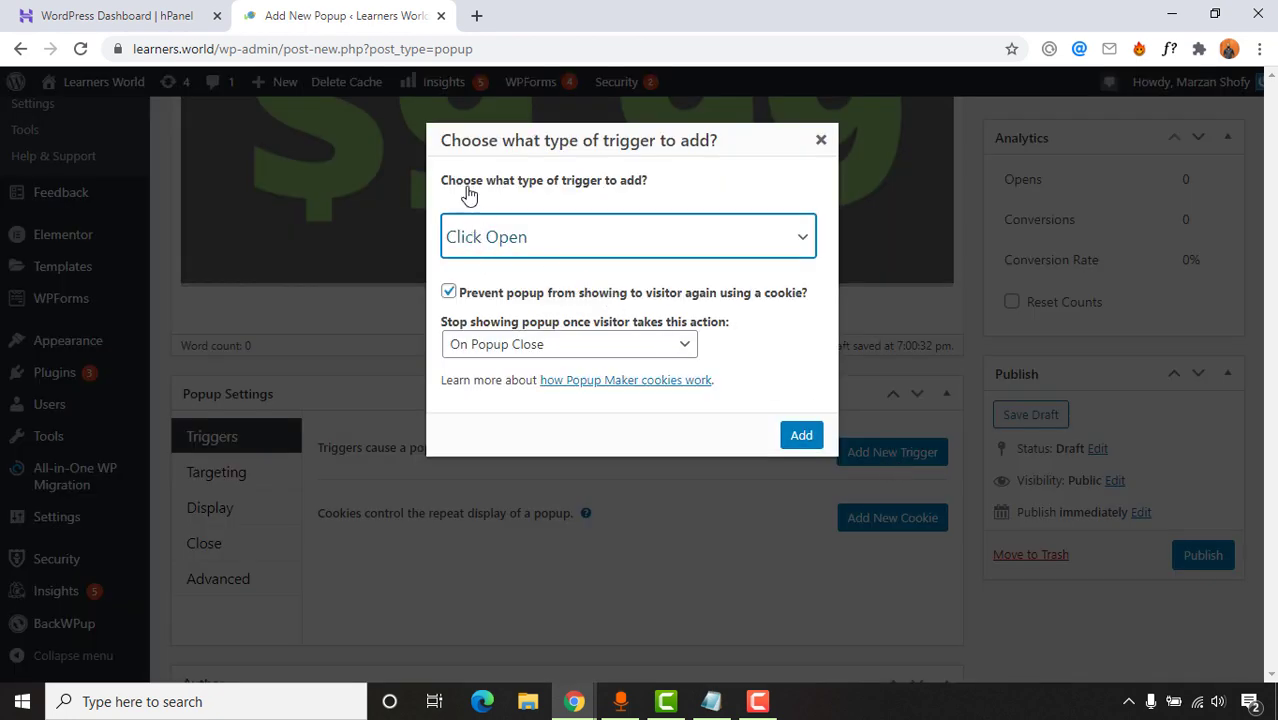
{"action": "left_click", "coordinate": [571, 260]}
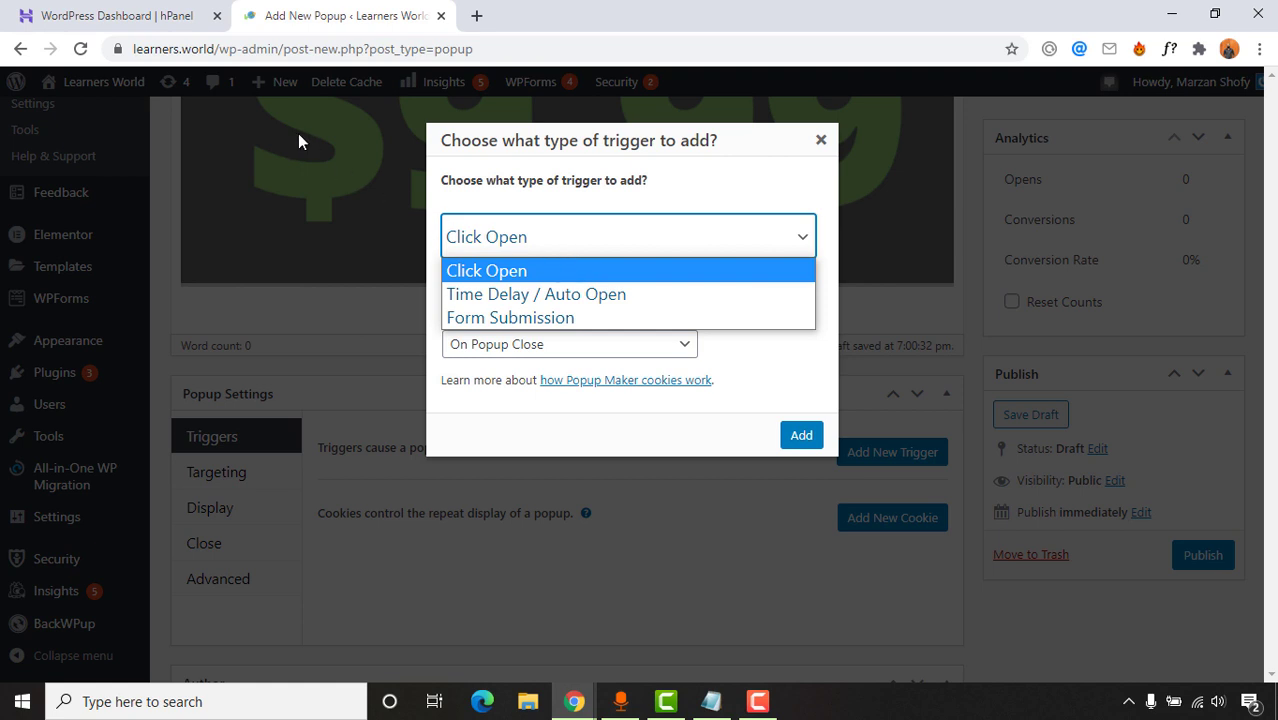
{"action": "left_click", "coordinate": [617, 298]}
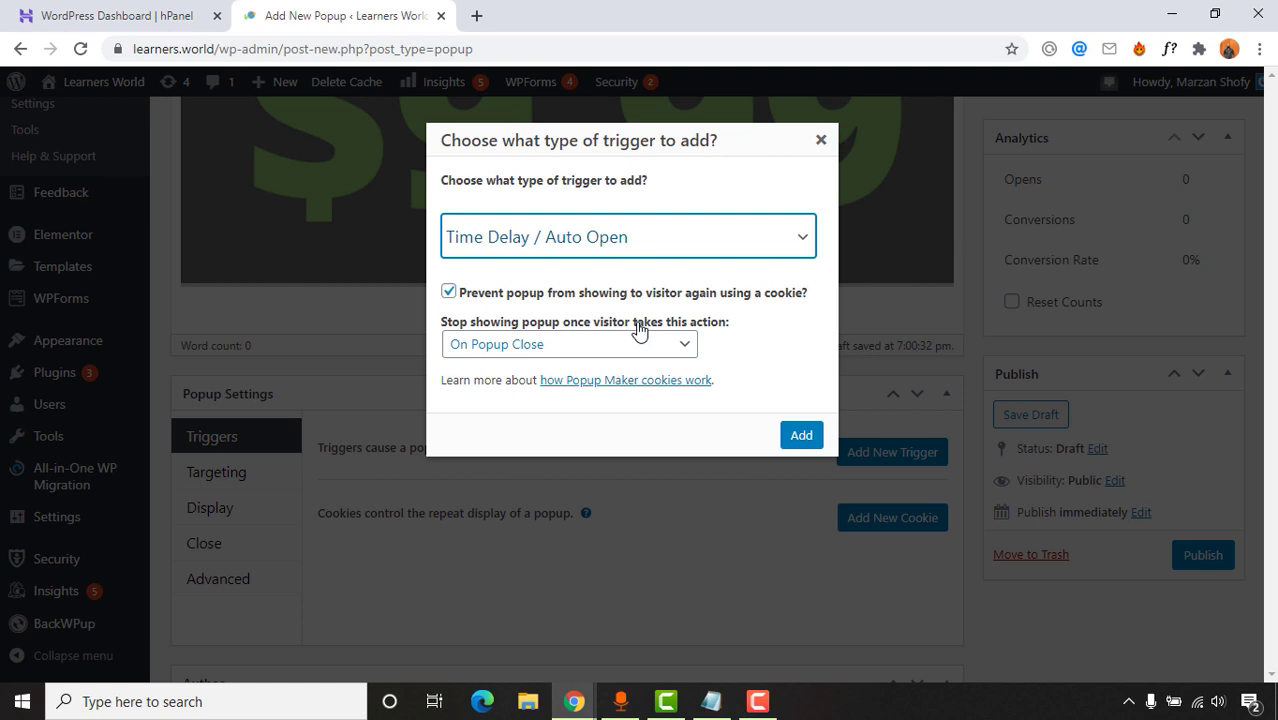
{"action": "left_click", "coordinate": [558, 350]}
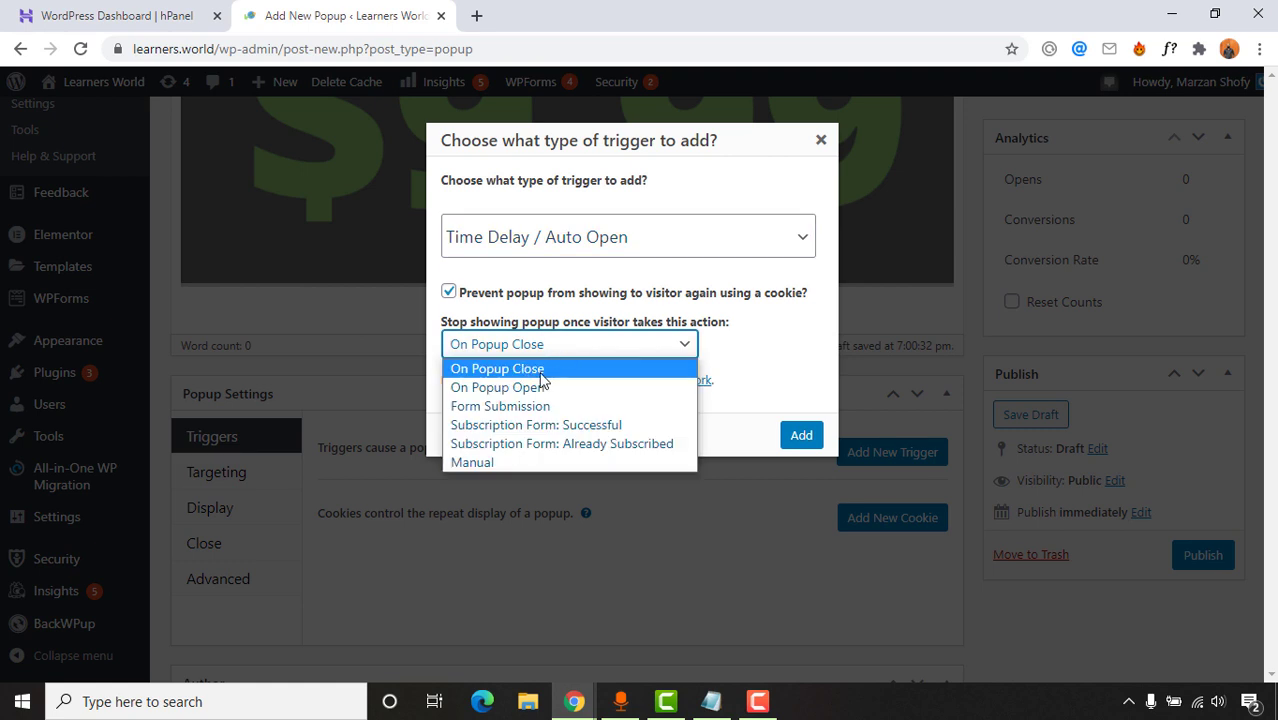
{"action": "left_click", "coordinate": [589, 367]}
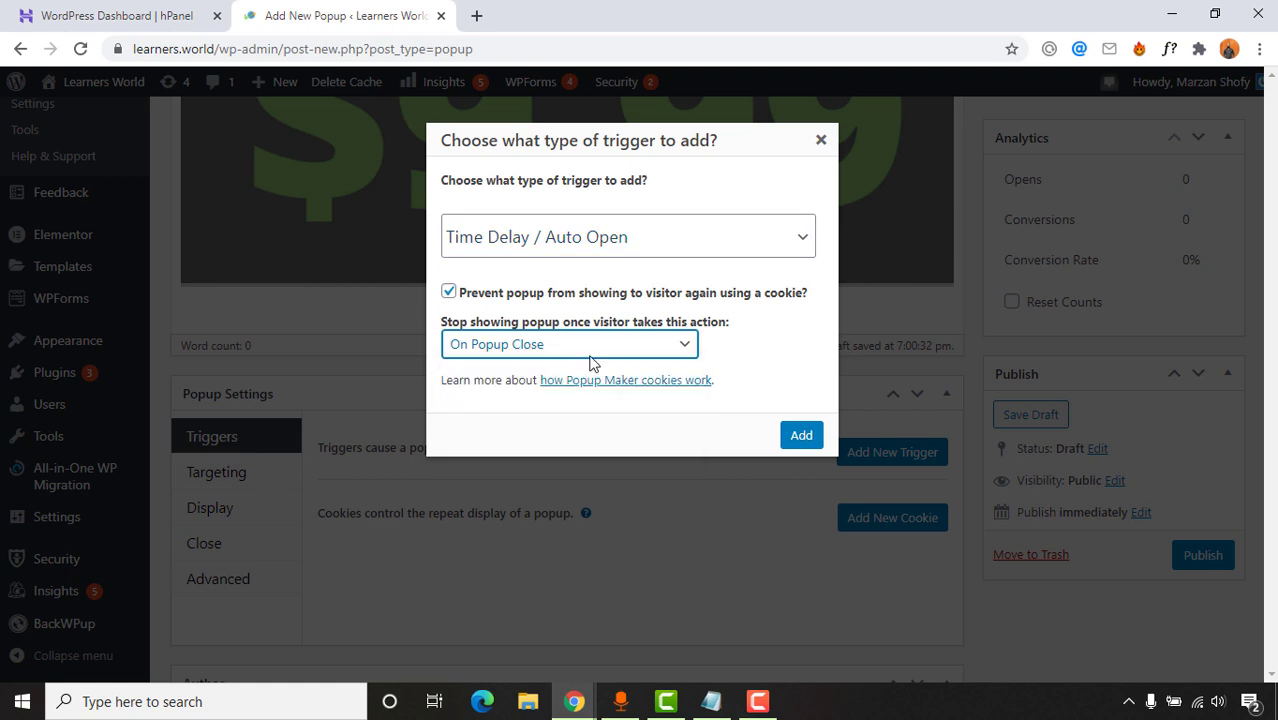
- Set the trigger's opening delay to 3000 ms
{"action": "left_click", "coordinate": [801, 437]}
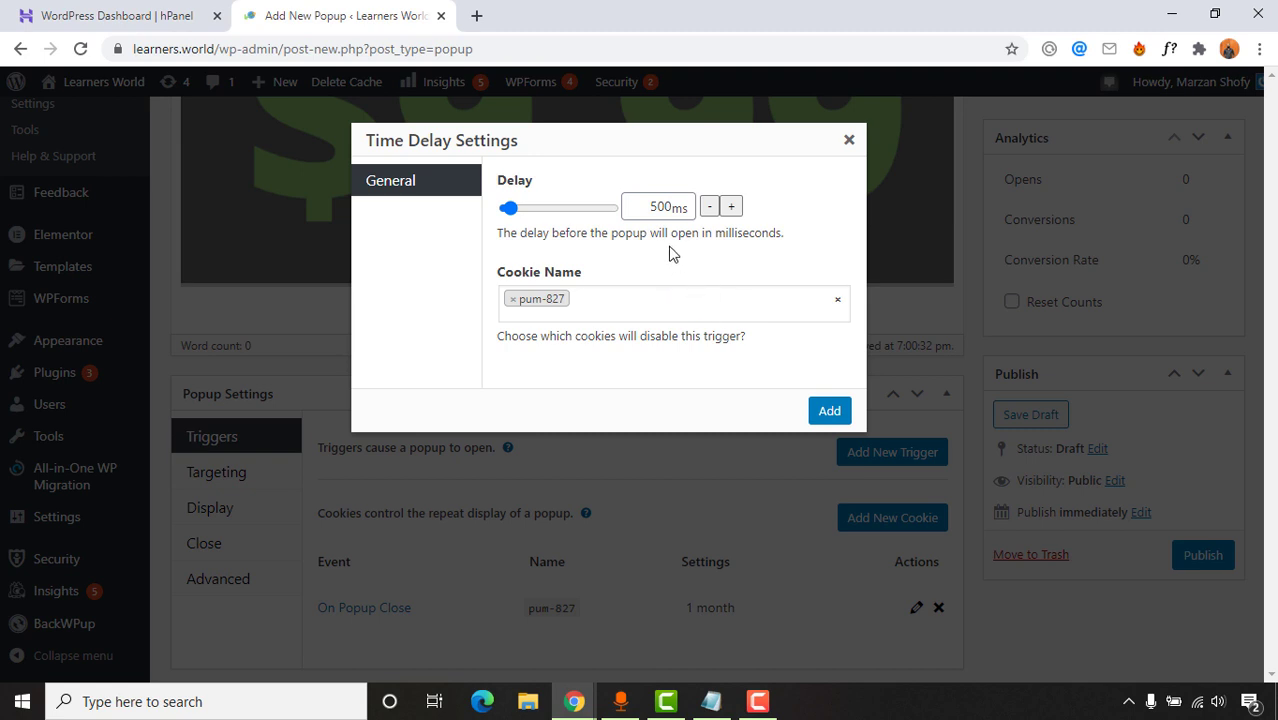
{"action": "left_click", "coordinate": [729, 213]}
{"action": "left_click", "coordinate": [729, 213]}
{"action": "left_click", "coordinate": [729, 213]}
{"action": "left_click", "coordinate": [729, 213]}
{"action": "left_click", "coordinate": [729, 213]}
- Link the trigger to the pum-827 cookie and add it to the popup's triggers
{"action": "left_click", "coordinate": [591, 299]}
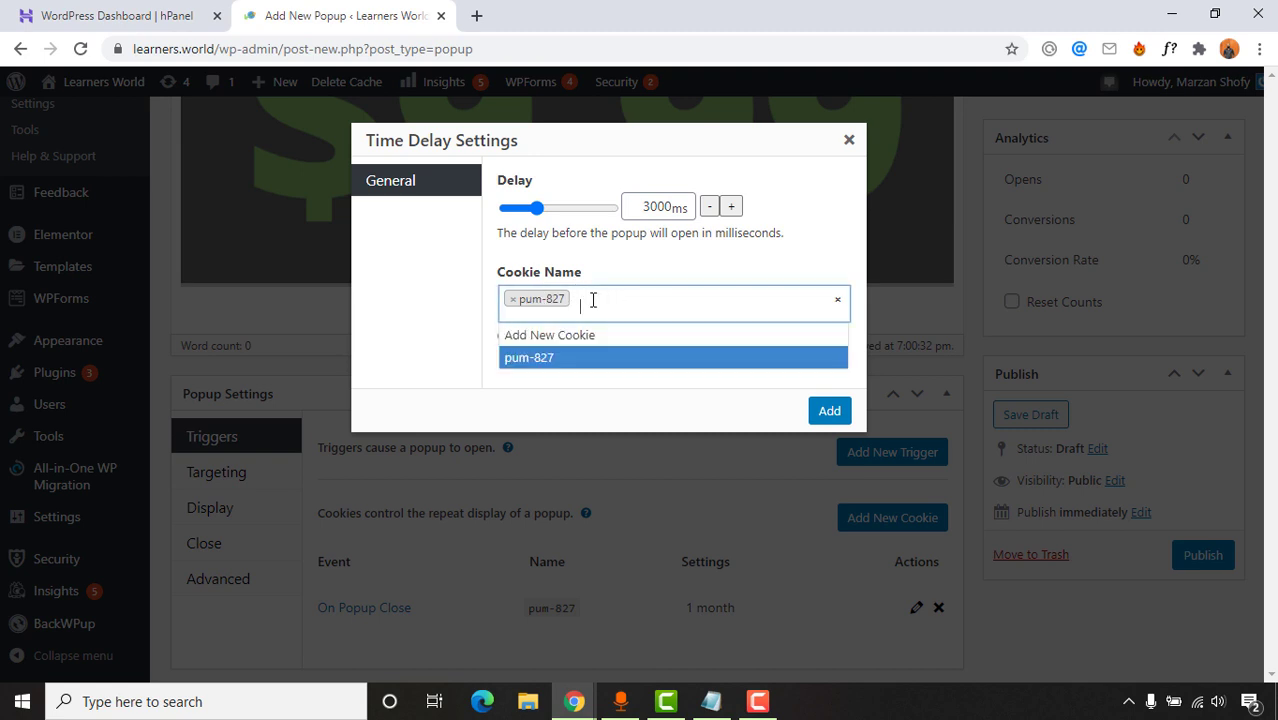
{"action": "left_click", "coordinate": [547, 357]}
{"action": "left_click", "coordinate": [553, 310]}
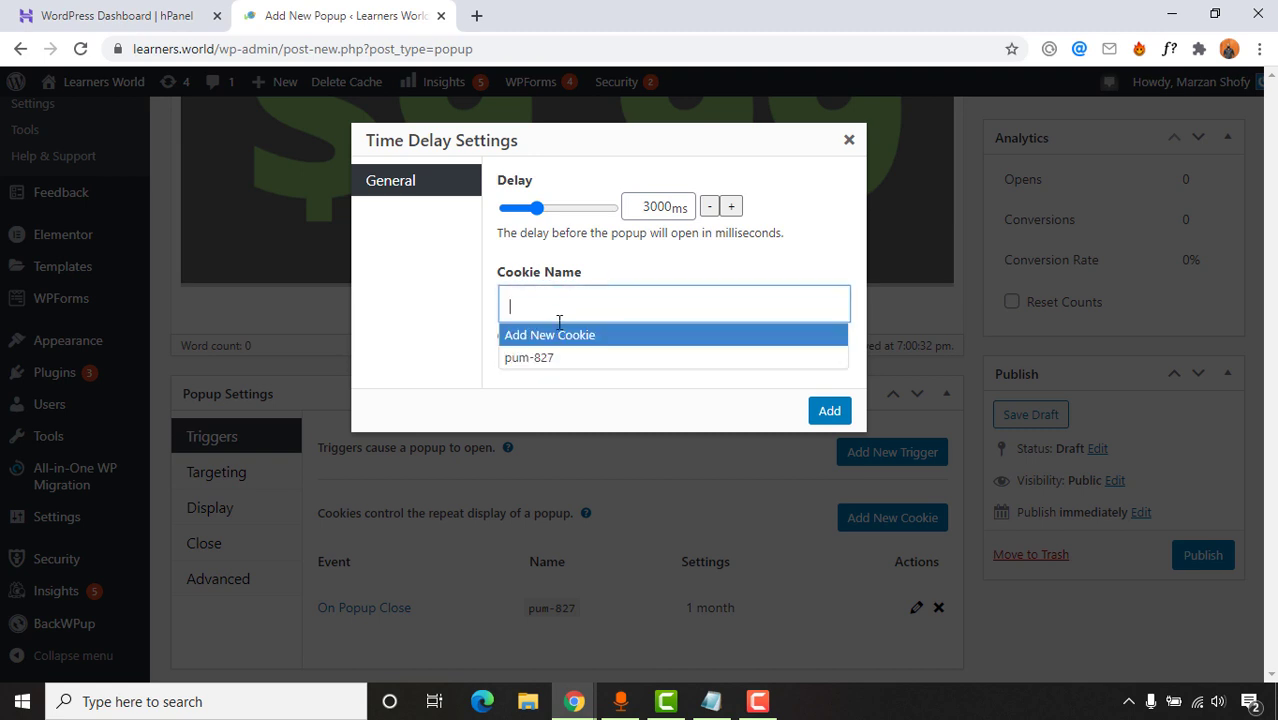
{"action": "left_click", "coordinate": [548, 336]}
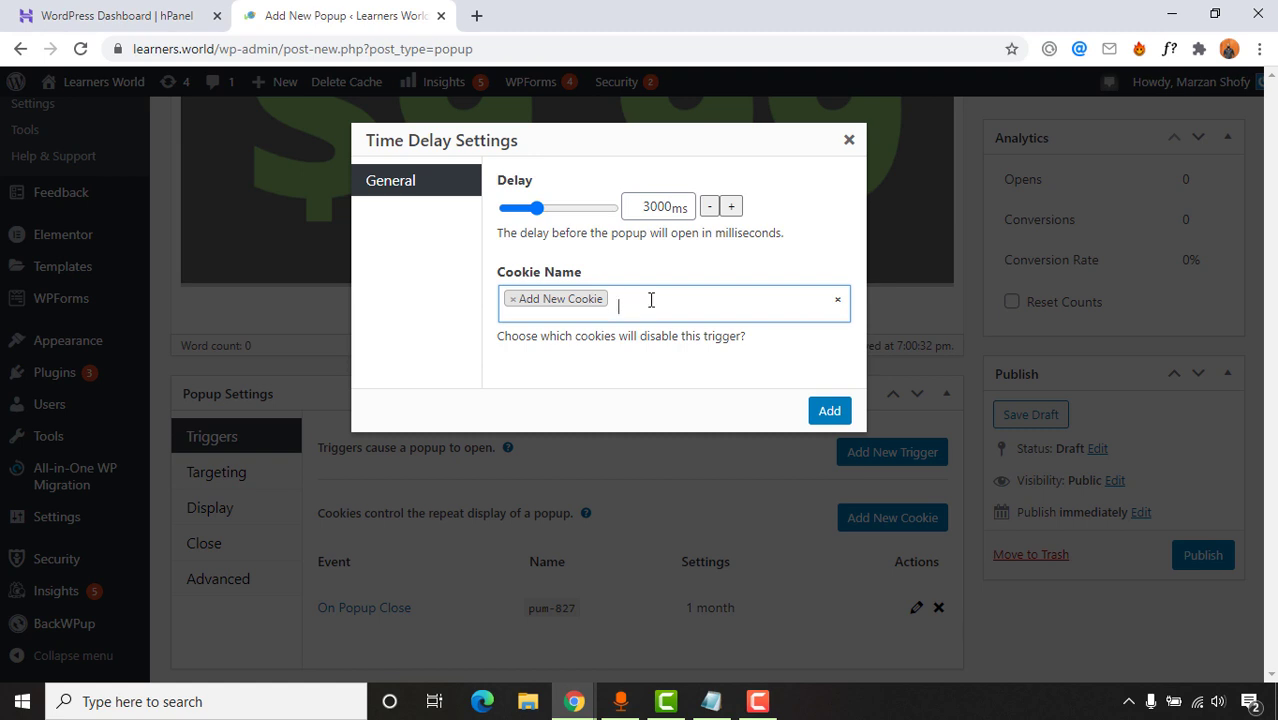
{"action": "left_click", "coordinate": [624, 310]}
{"action": "left_click", "coordinate": [561, 364]}
{"action": "left_click", "coordinate": [513, 299]}
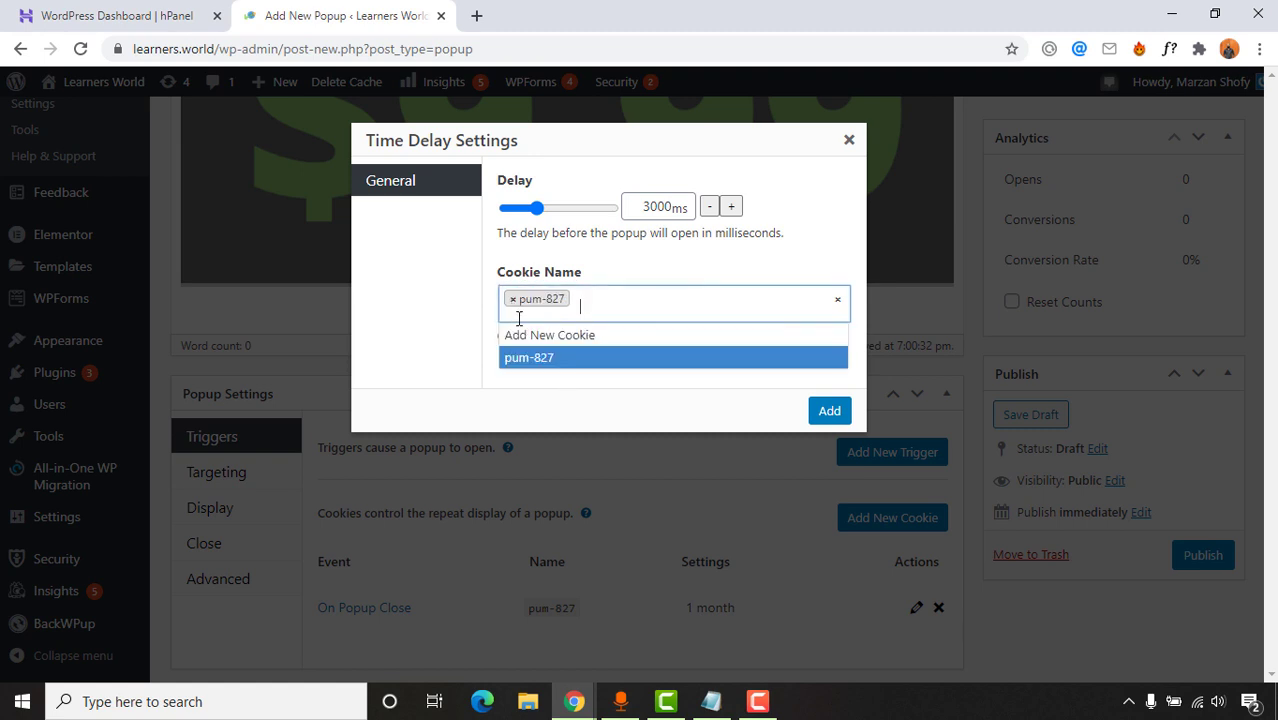
{"action": "left_click", "coordinate": [829, 411]}
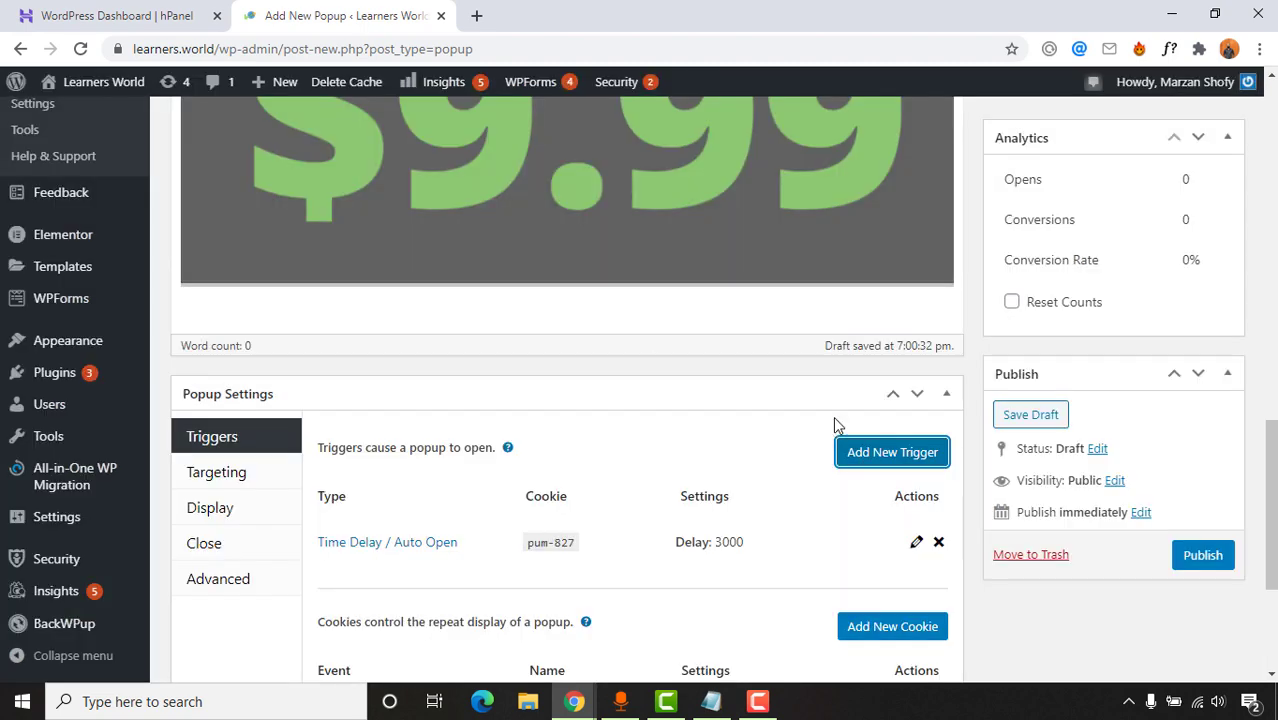
- Change the pum-827 On Popup Close cookie time from 1 month to 5 minutes
{"action": "scroll", "coordinate": [623, 427], "scroll_direction": "down", "scroll_amount": 3}
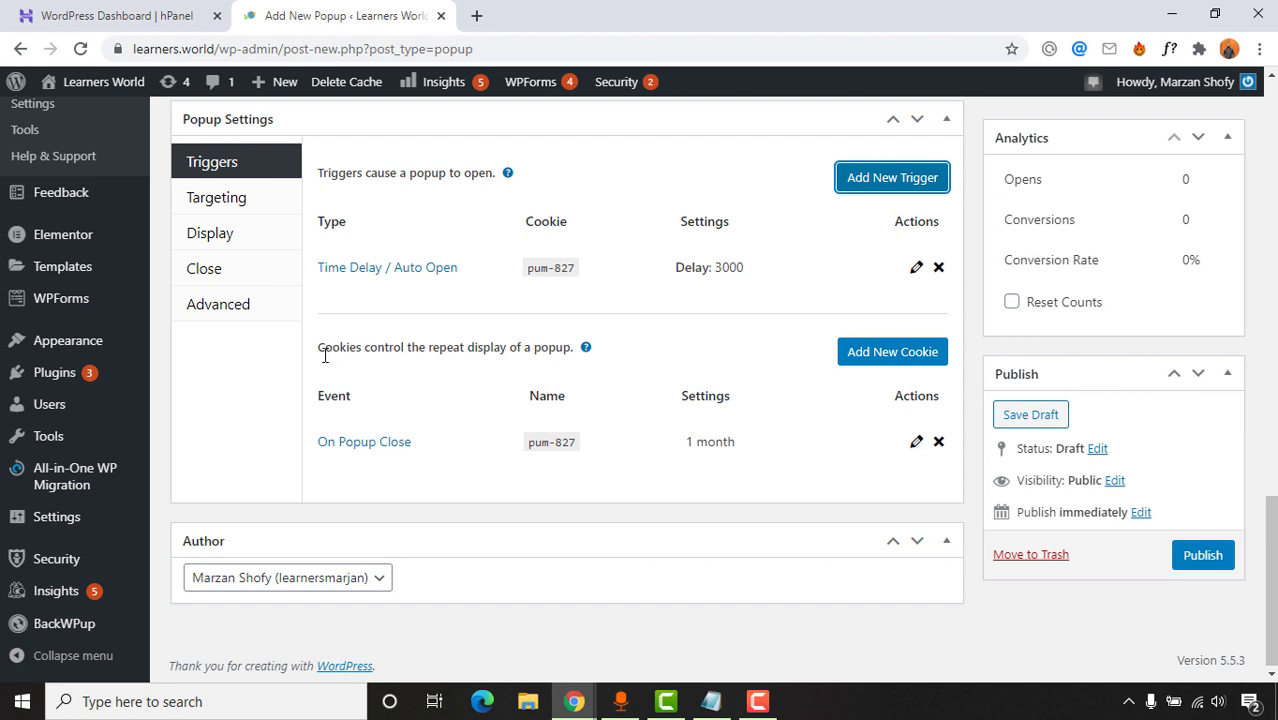
{"action": "left_click", "coordinate": [916, 442]}
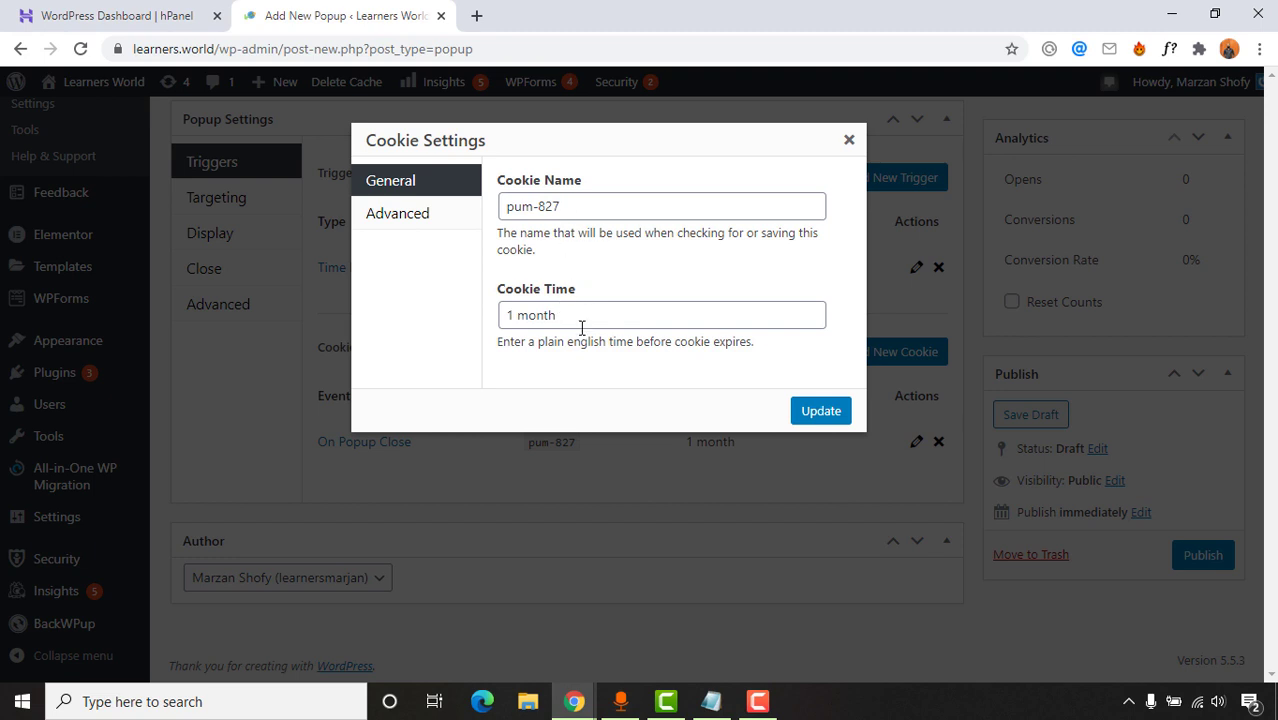
{"action": "left_click_drag", "start_coordinate": [566, 317], "coordinate": [490, 325]}
{"action": "key", "text": "BackSpace"}
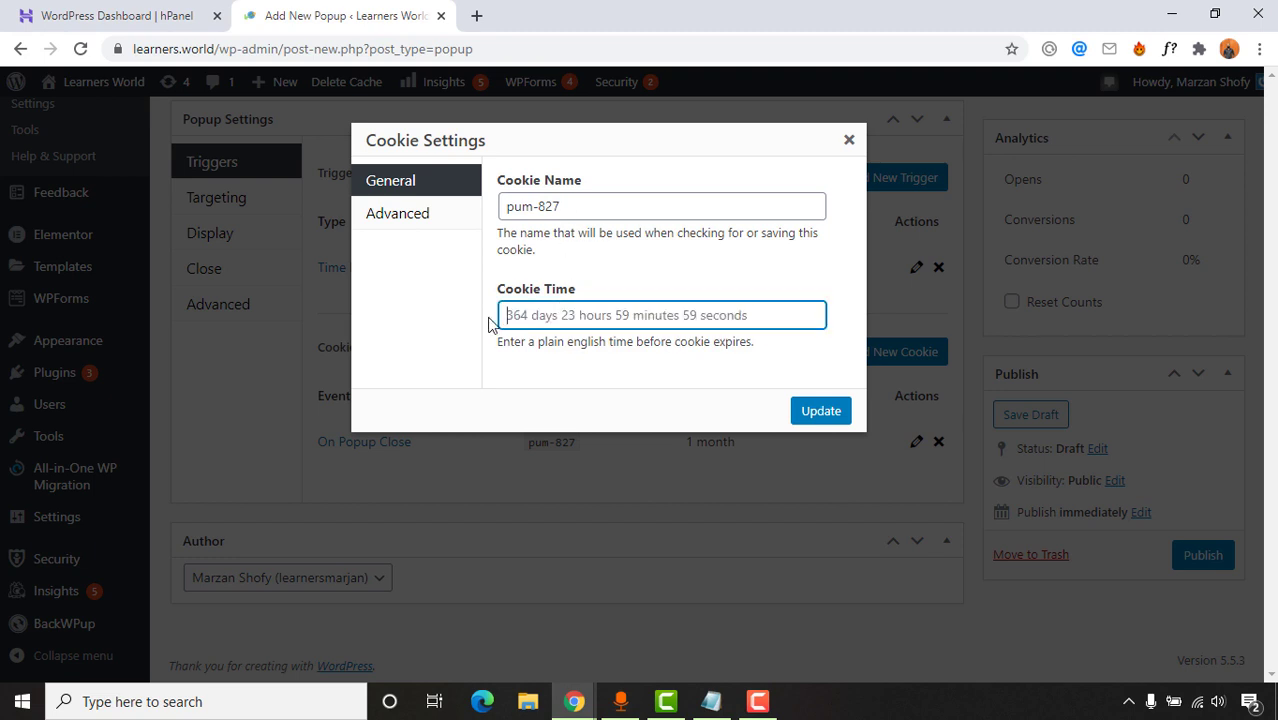
{"action": "type", "text": "10"}
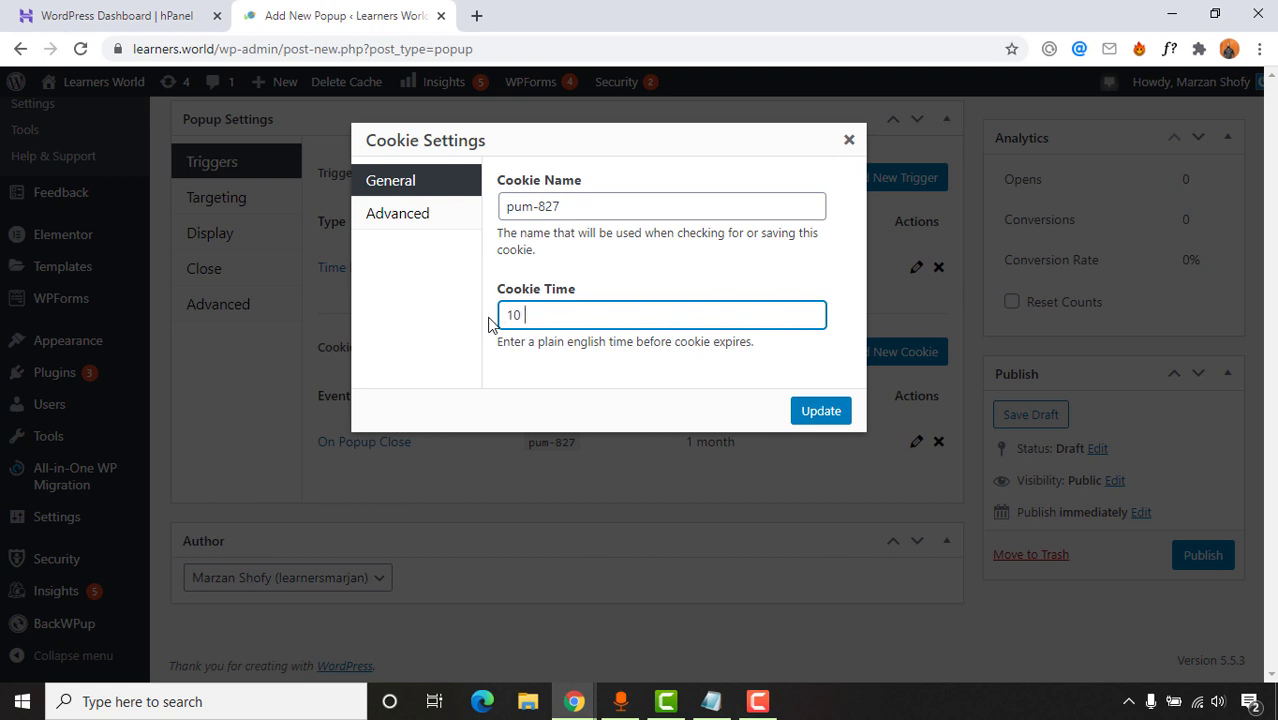
{"action": "type", "text": " minut"}
{"action": "key", "text": "BackSpace"}
{"action": "key", "text": "BackSpace"}
{"action": "key", "text": "BackSpace"}
{"action": "key", "text": "BackSpace"}
{"action": "key", "text": "BackSpace"}
{"action": "key", "text": "BackSpace"}
{"action": "key", "text": "BackSpace"}
{"action": "key", "text": "BackSpace"}
{"action": "type", "text": "5 mi"}
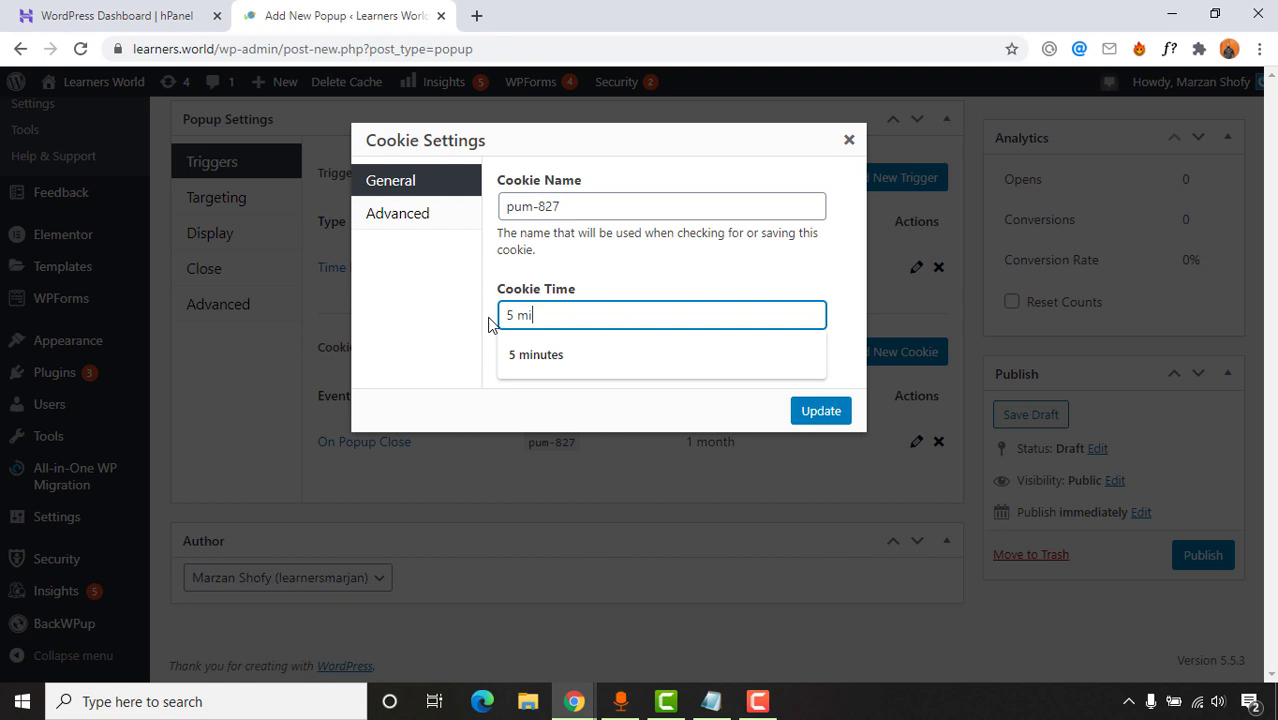
{"action": "type", "text": "nutes"}
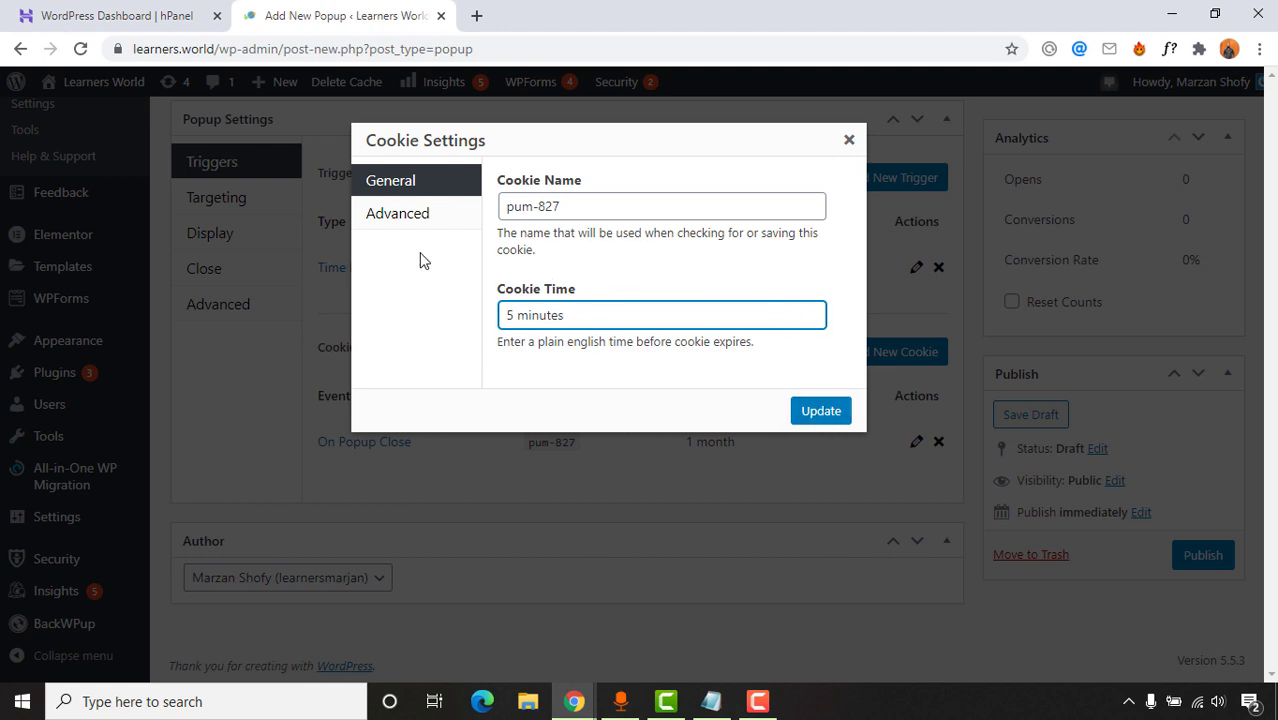
{"action": "left_click", "coordinate": [390, 222]}
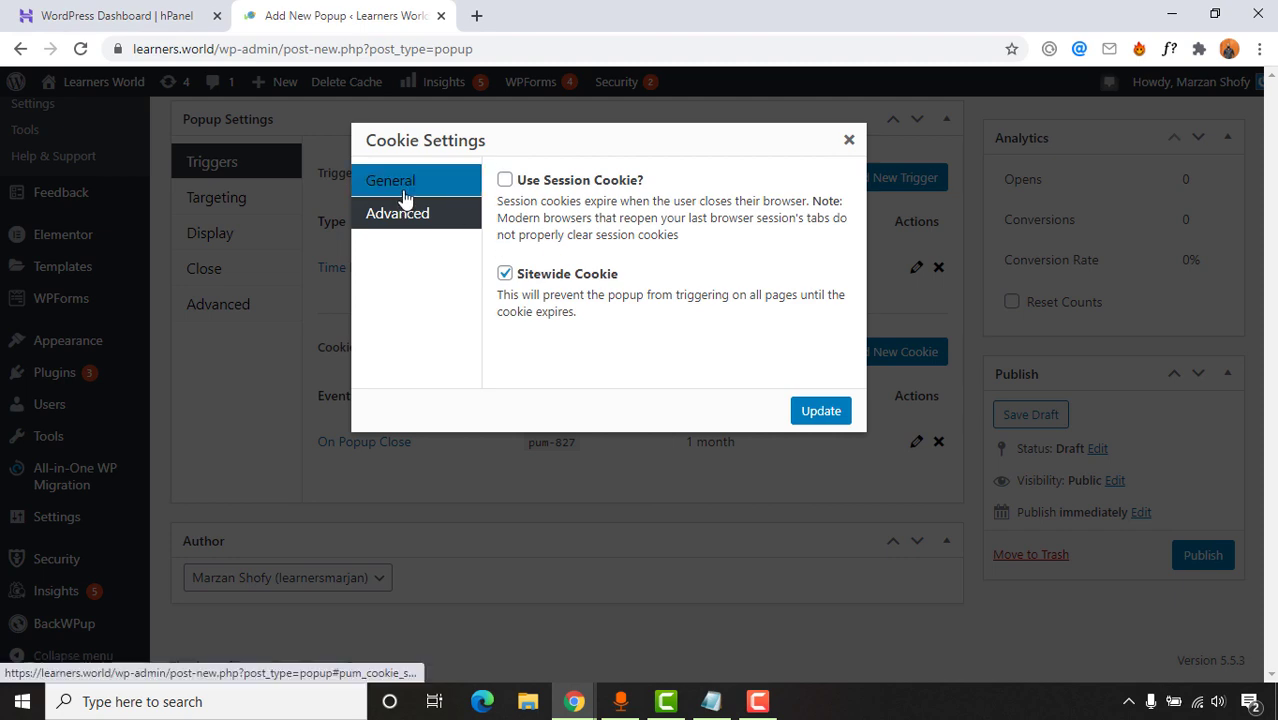
{"action": "left_click", "coordinate": [400, 186]}
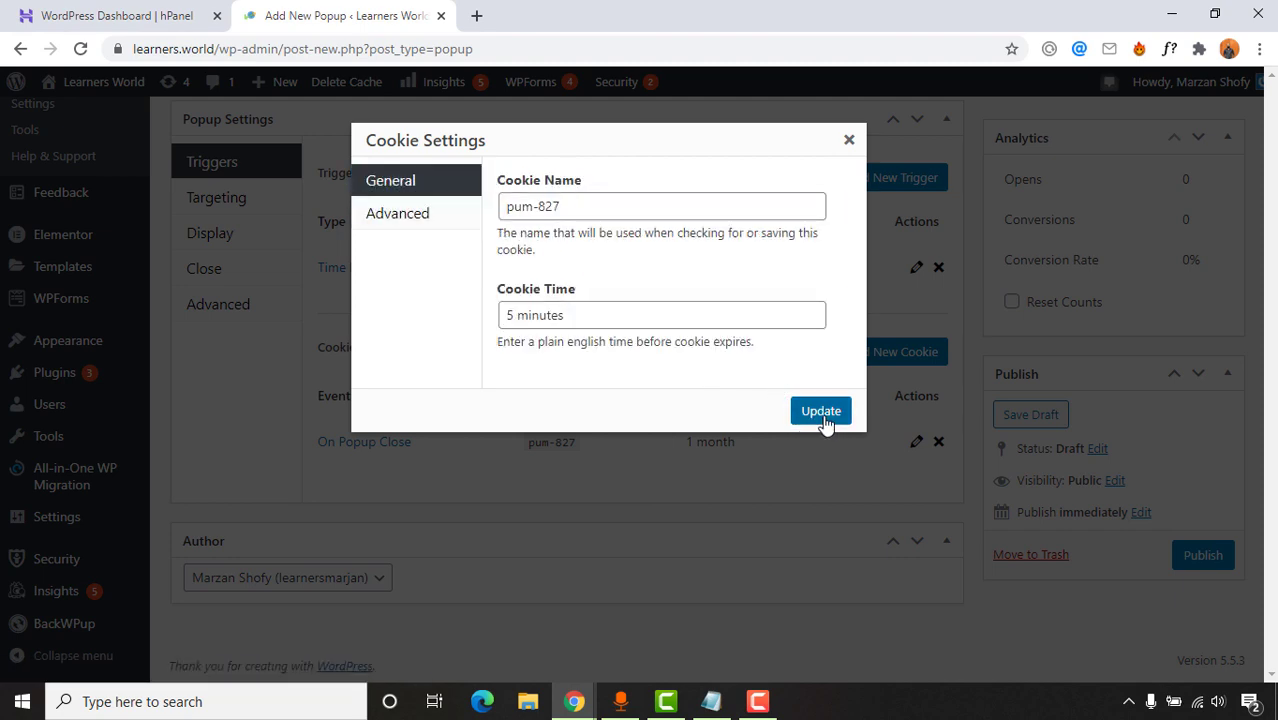
{"action": "left_click", "coordinate": [816, 412]}
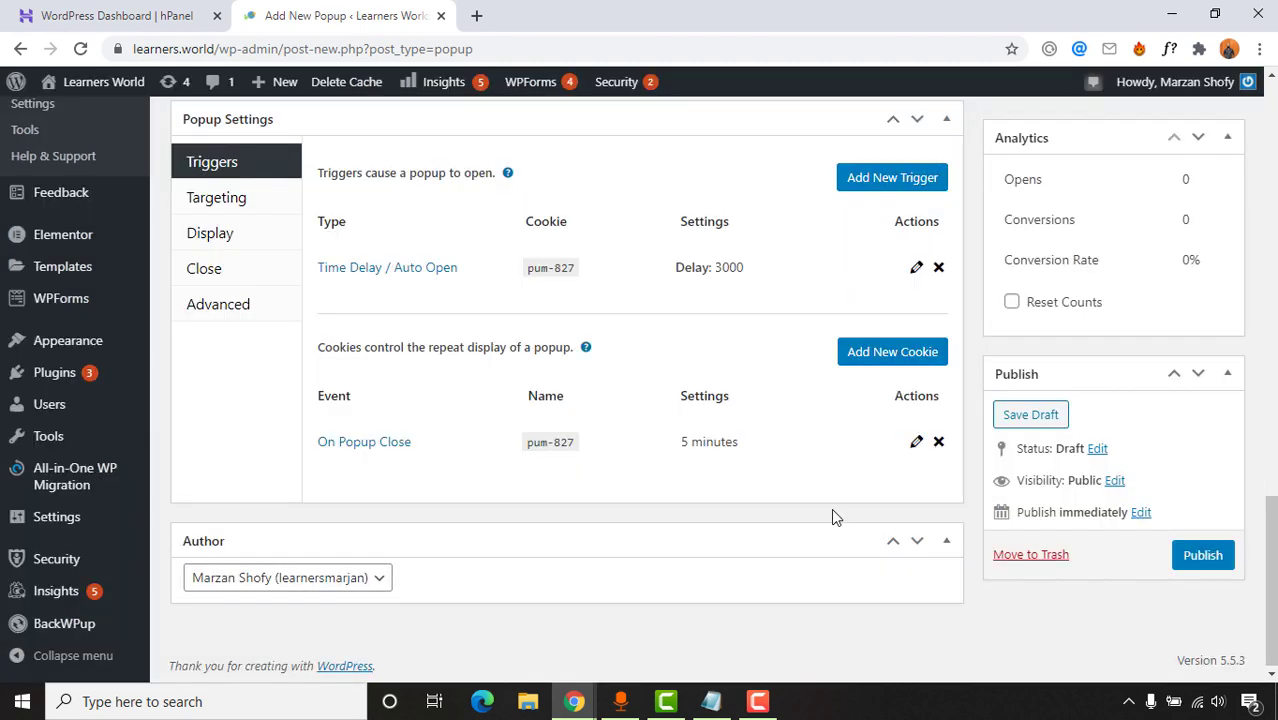
- Add an All Pages targeting condition, leaving mobile and tablet display enabled
{"action": "left_click", "coordinate": [234, 206]}
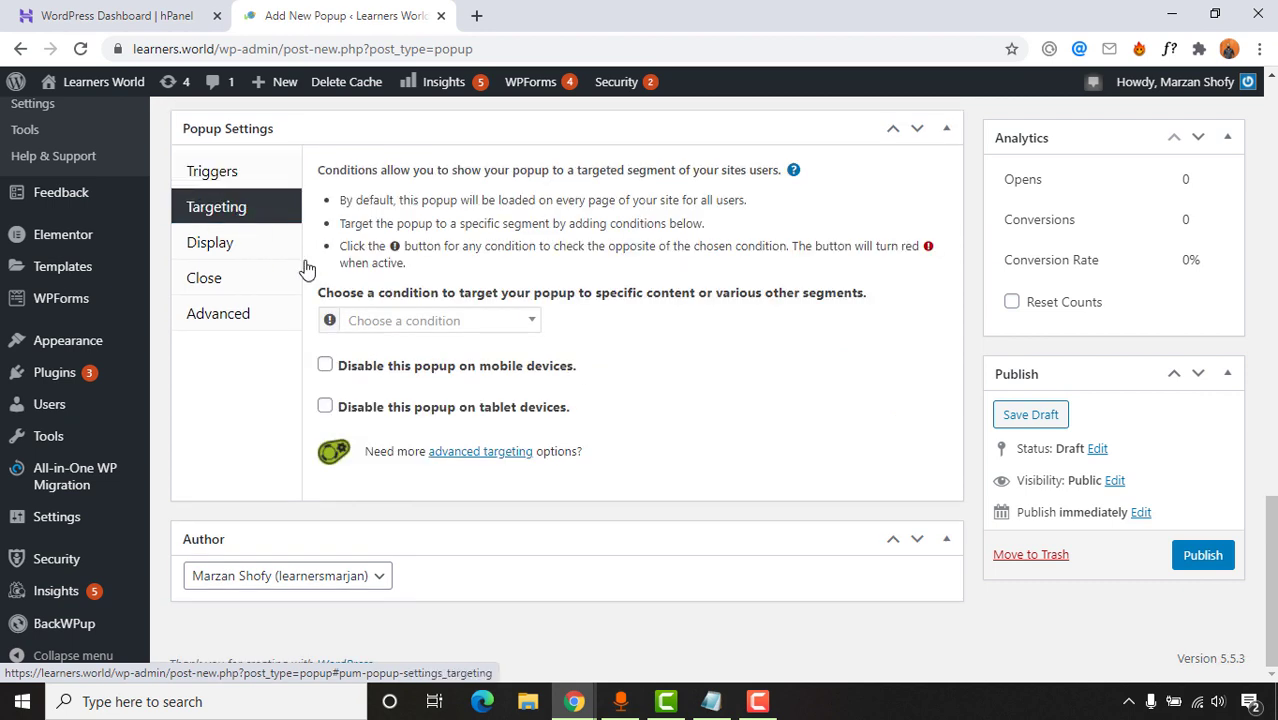
{"action": "left_click", "coordinate": [463, 325]}
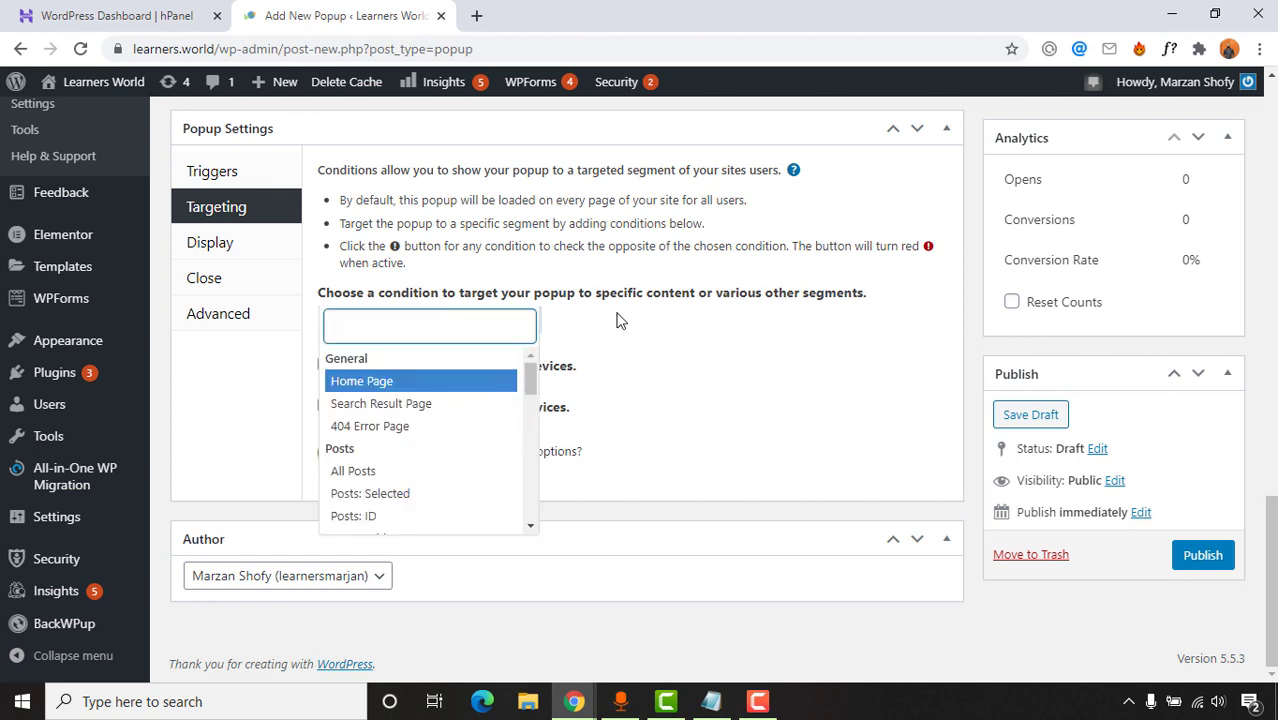
{"action": "left_click_drag", "start_coordinate": [530, 371], "coordinate": [532, 426]}
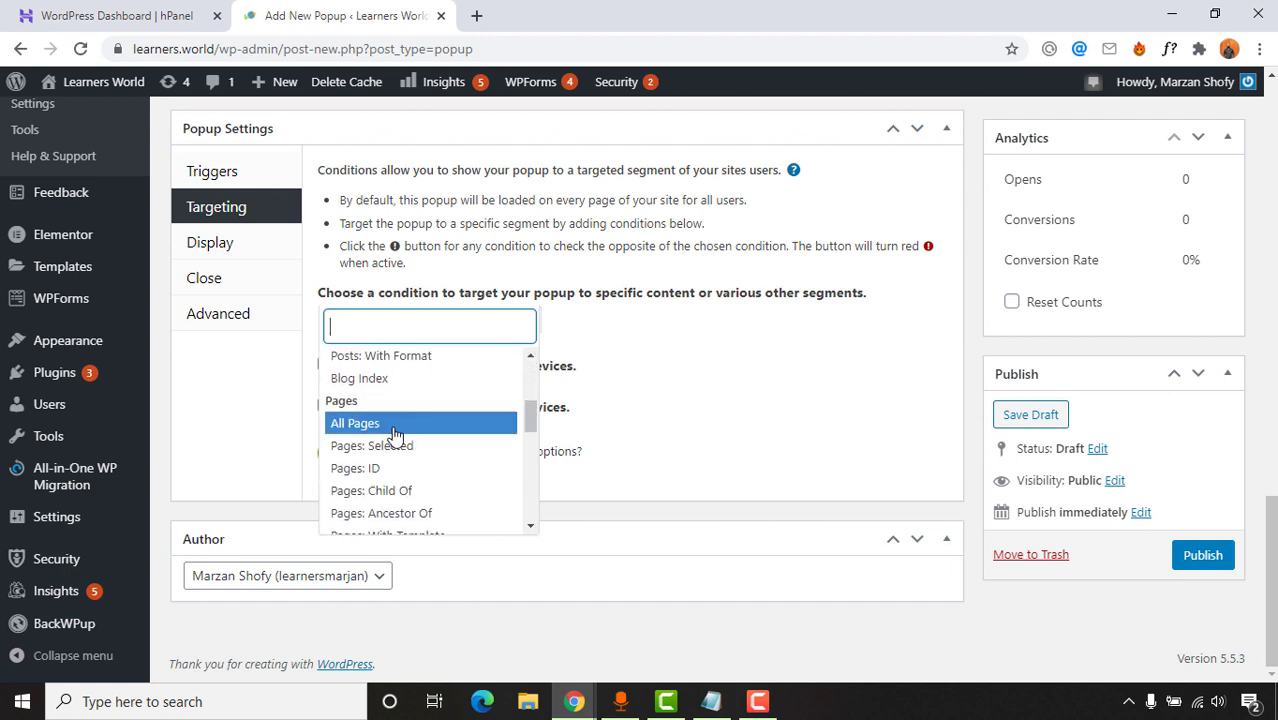
{"action": "left_click", "coordinate": [440, 426]}
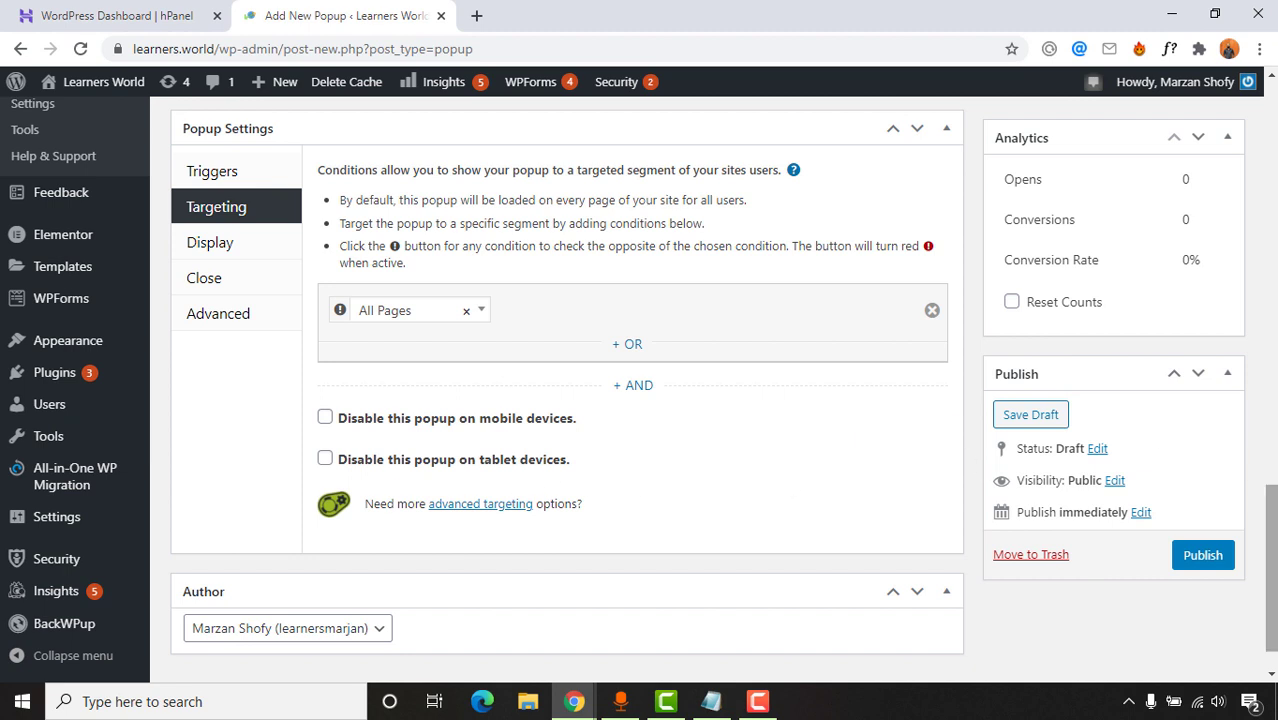
{"action": "scroll", "coordinate": [1270, 570], "scroll_direction": "down", "scroll_amount": 1}
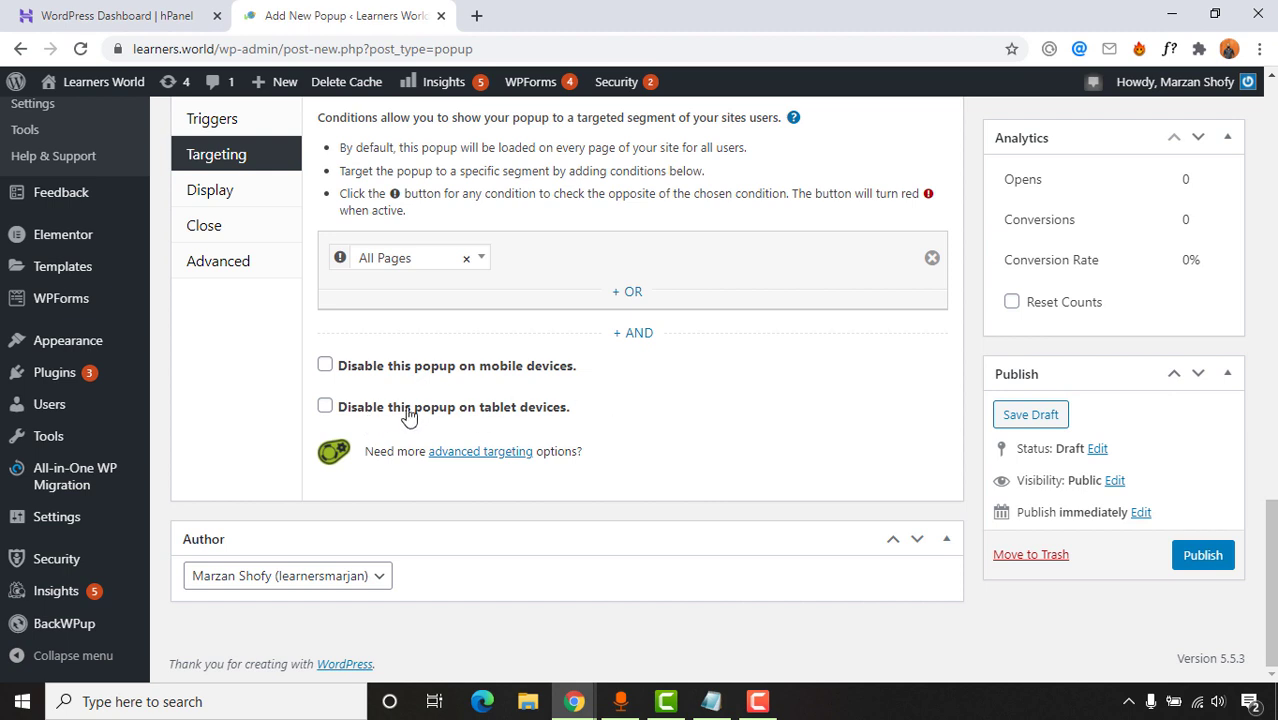
{"action": "scroll", "coordinate": [400, 456], "scroll_direction": "up", "scroll_amount": 2}
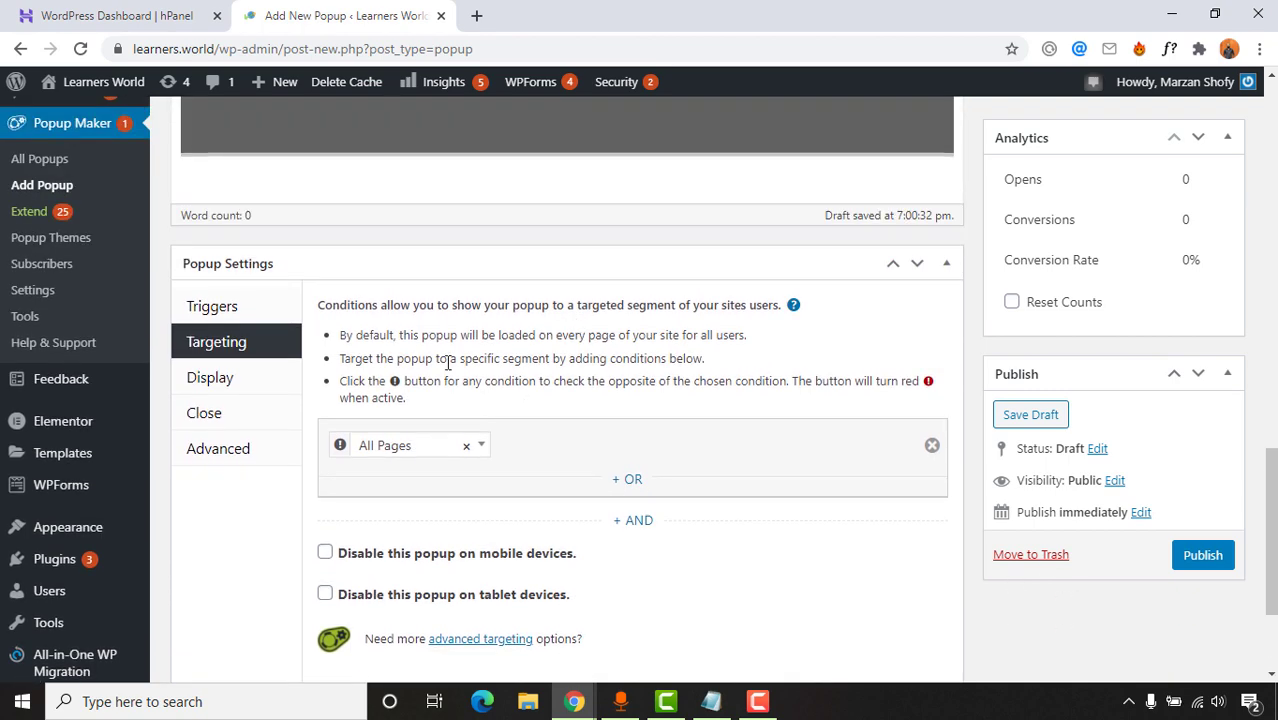
{"action": "scroll", "coordinate": [291, 440], "scroll_direction": "up", "scroll_amount": 1}
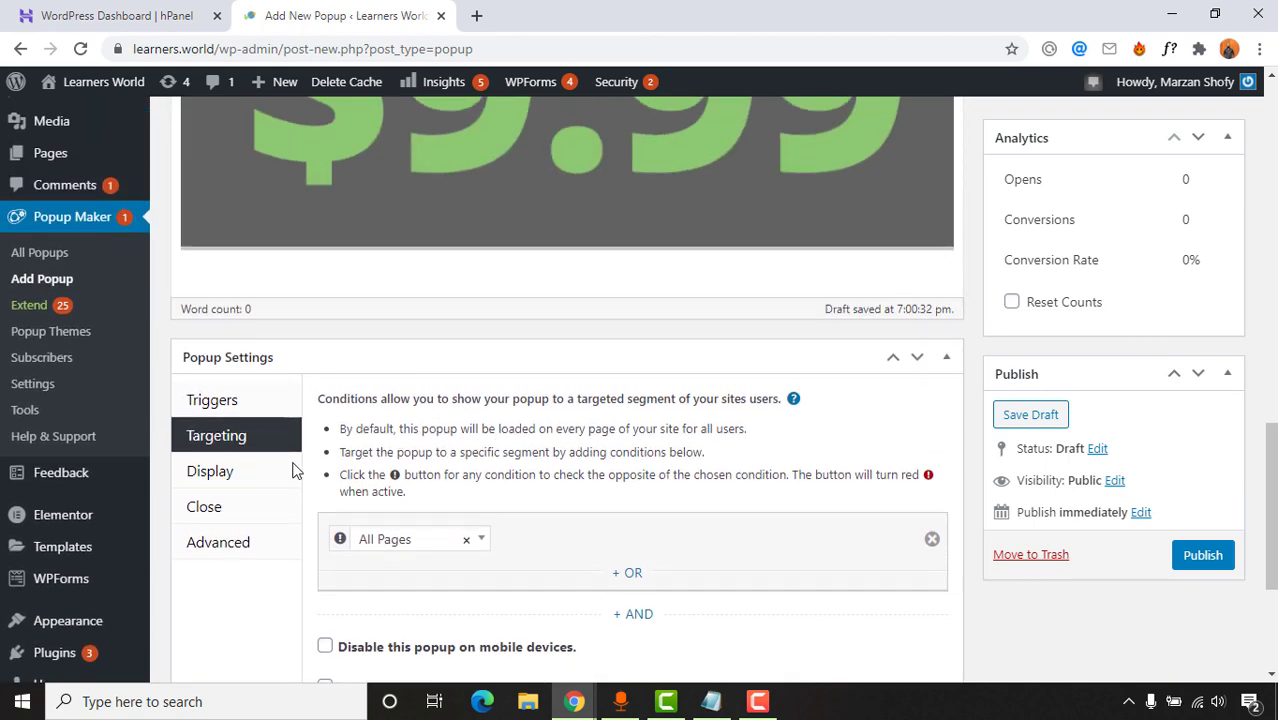
- Apply the Center Popup display preset, then view the Appearance settings showing Default Theme
{"action": "left_click", "coordinate": [220, 485]}
{"action": "scroll", "coordinate": [740, 390], "scroll_direction": "down", "scroll_amount": 2}
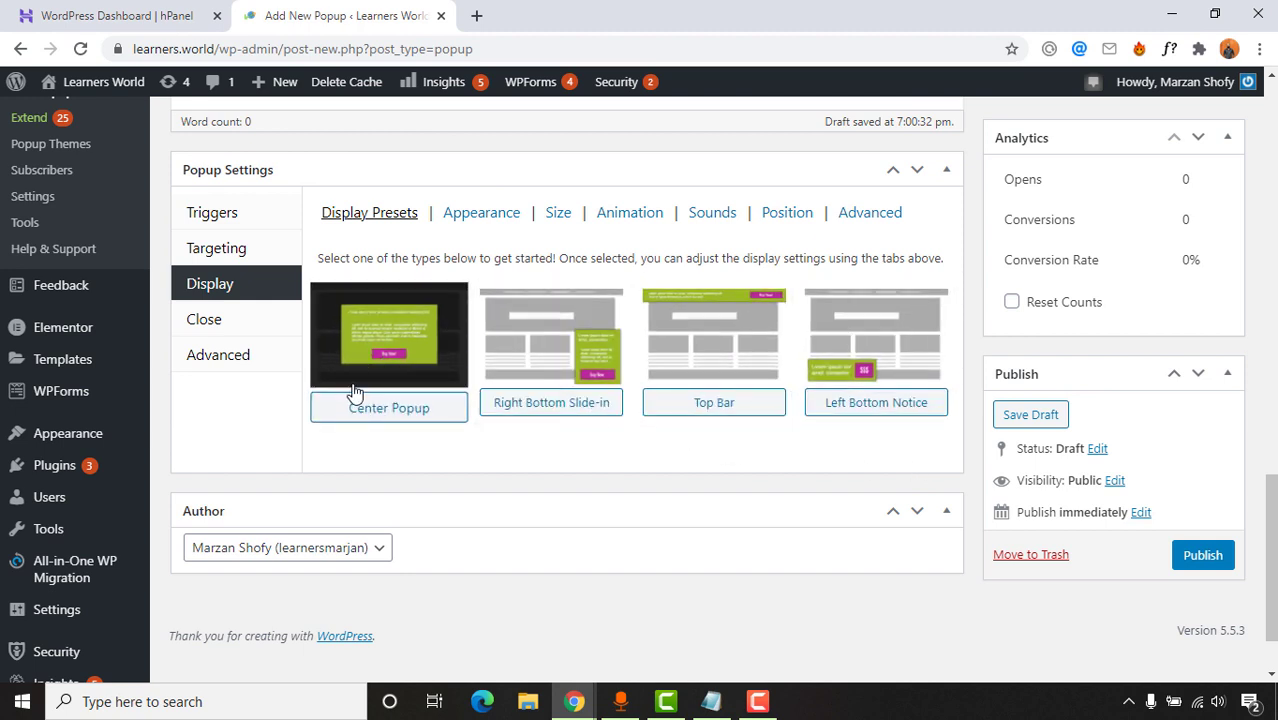
{"action": "left_click", "coordinate": [403, 421]}
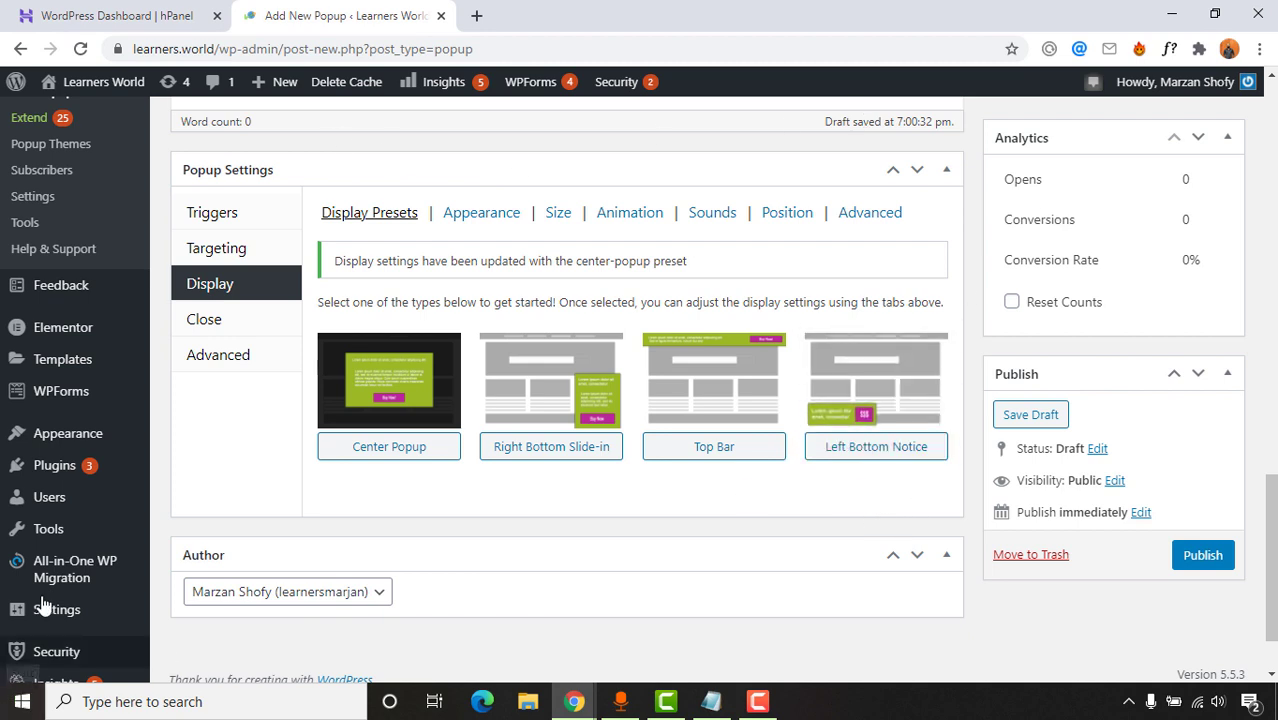
{"action": "mouse_move", "coordinate": [14, 680]}
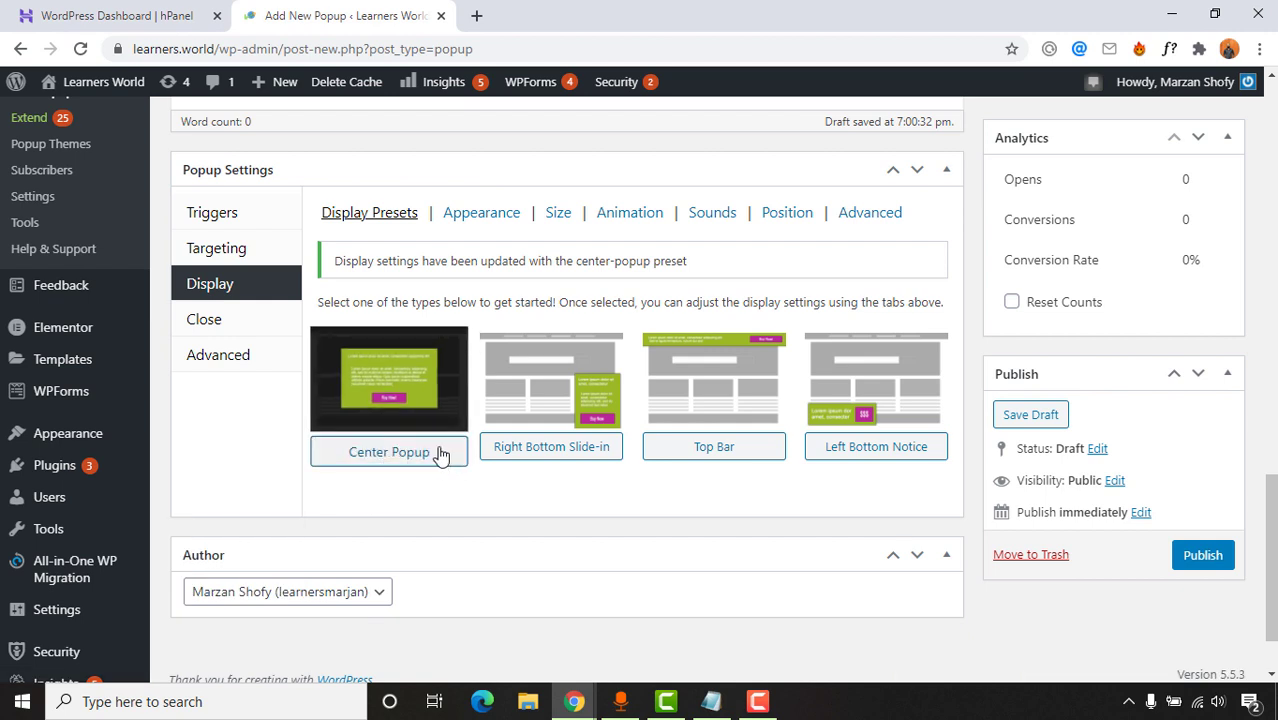
{"action": "left_click", "coordinate": [486, 214]}
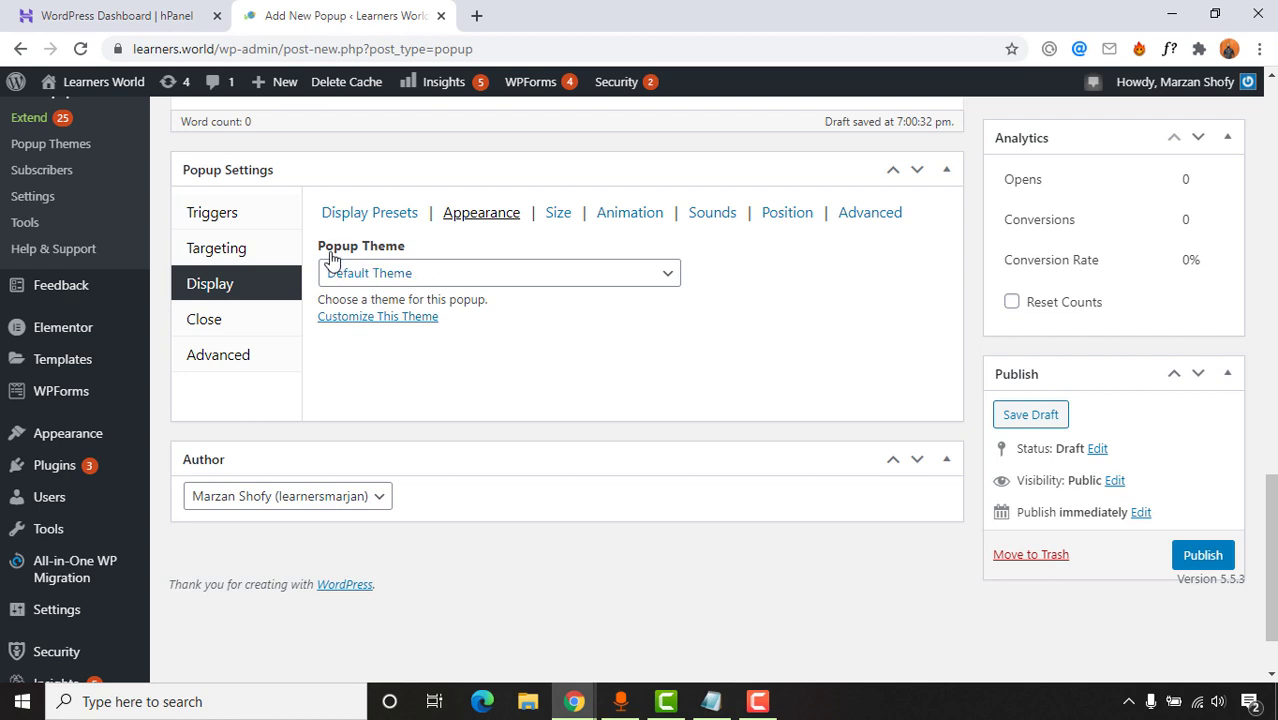
- Switch the popup theme from Default Theme to Light Box
{"action": "left_click", "coordinate": [455, 273]}
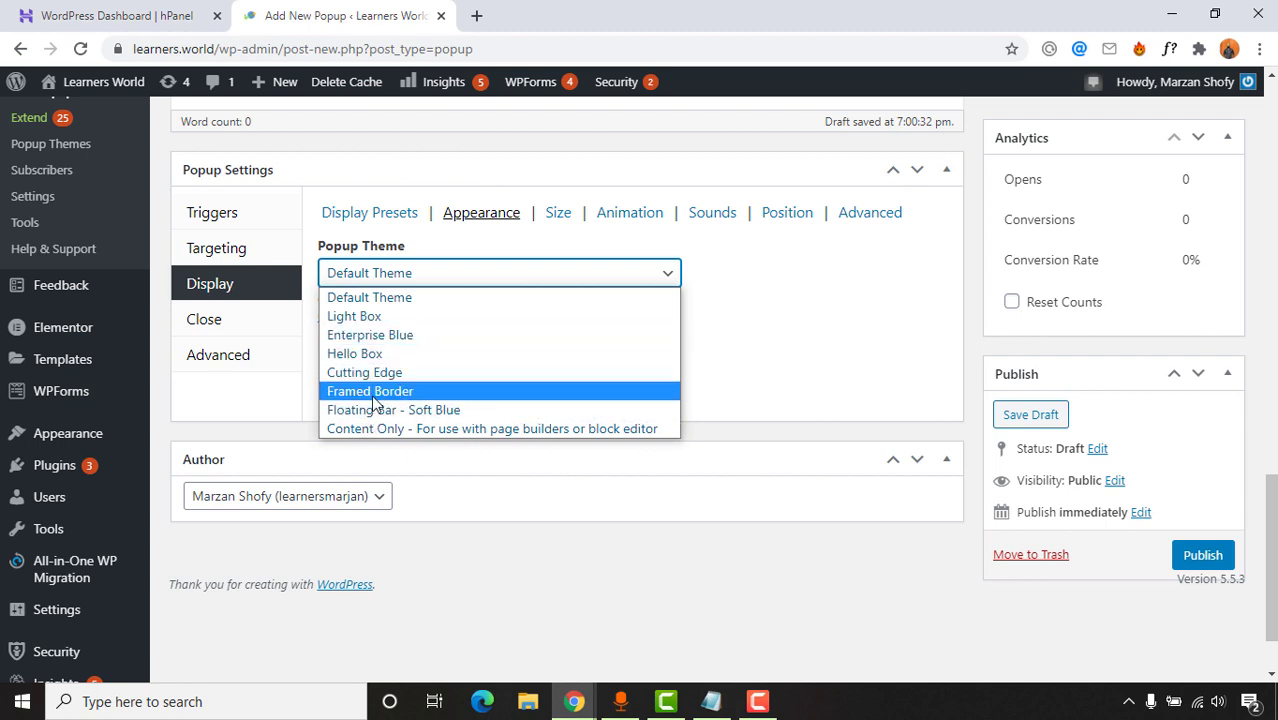
{"action": "left_click", "coordinate": [408, 324]}
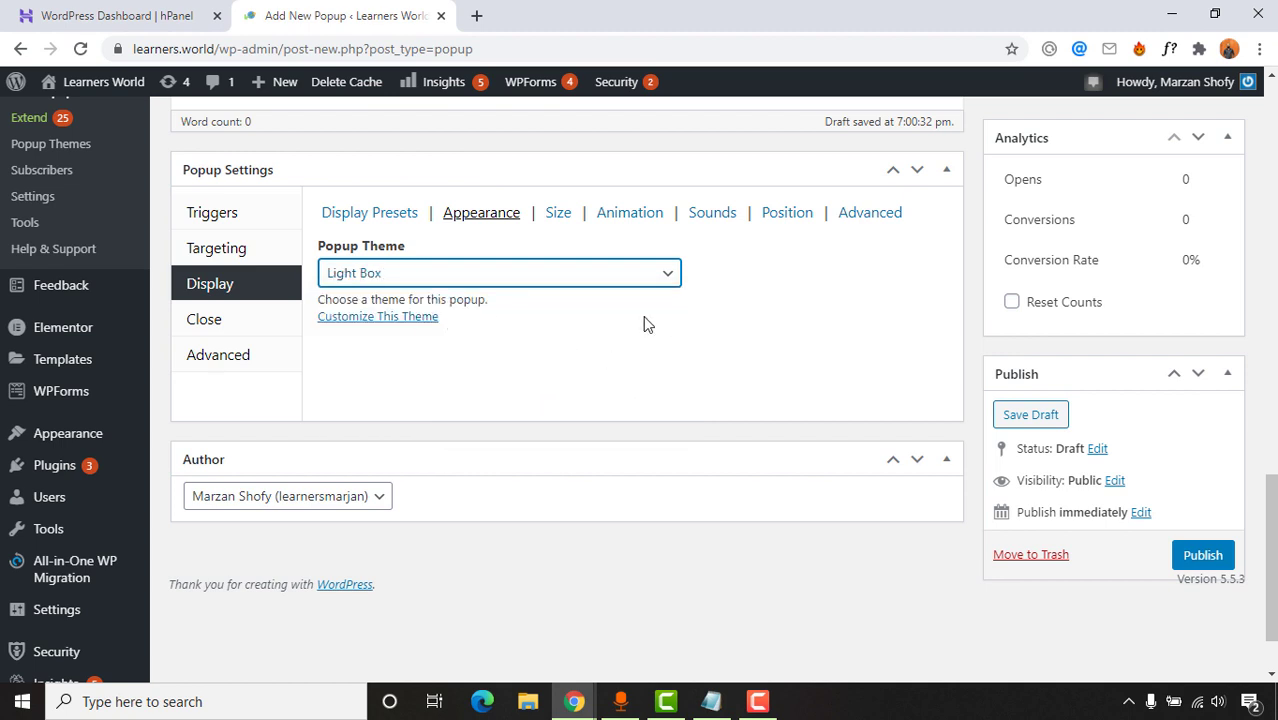
{"action": "left_click", "coordinate": [560, 218]}
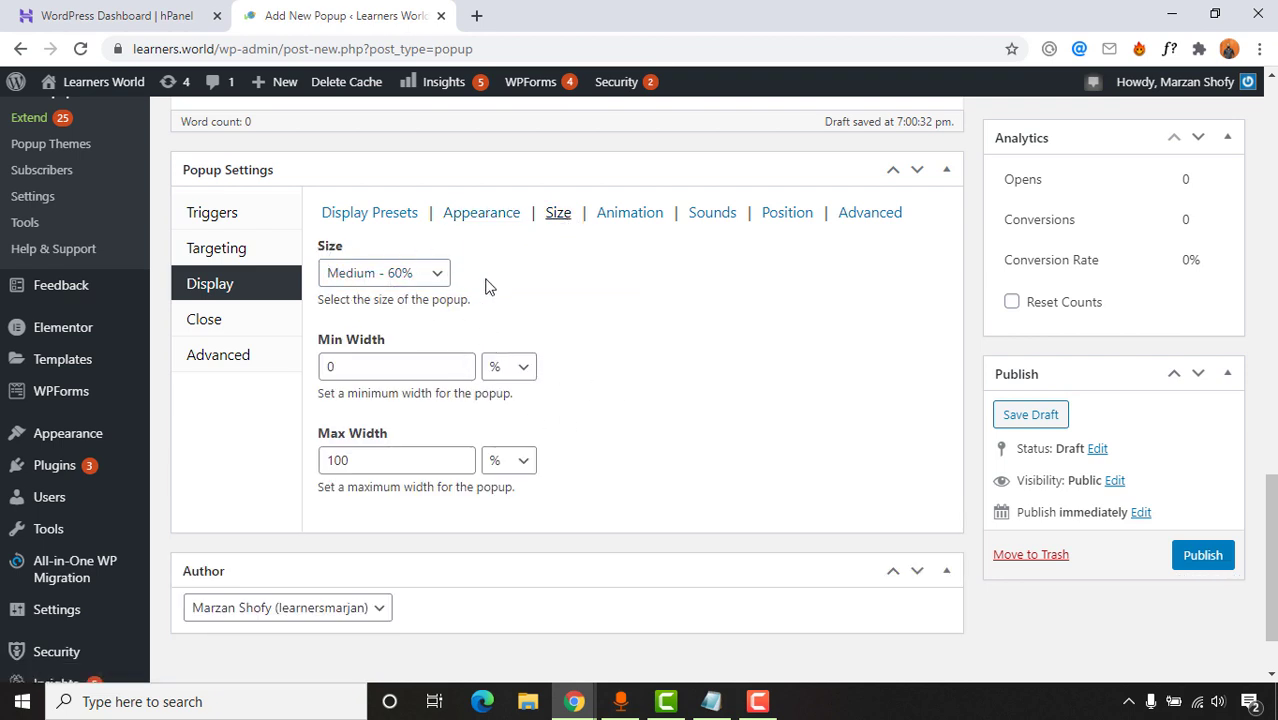
- Shrink the popup size from Medium - 60% to Small - 40%
{"action": "left_click", "coordinate": [437, 280]}
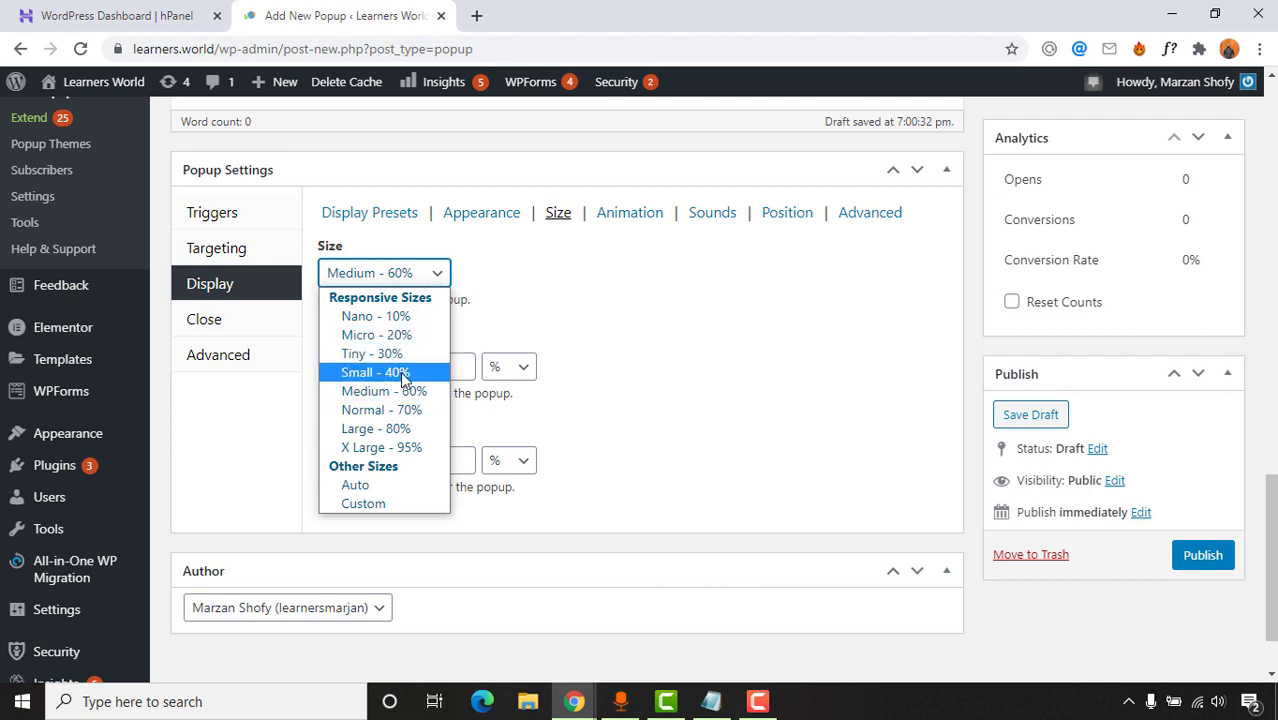
{"action": "left_click", "coordinate": [400, 372]}
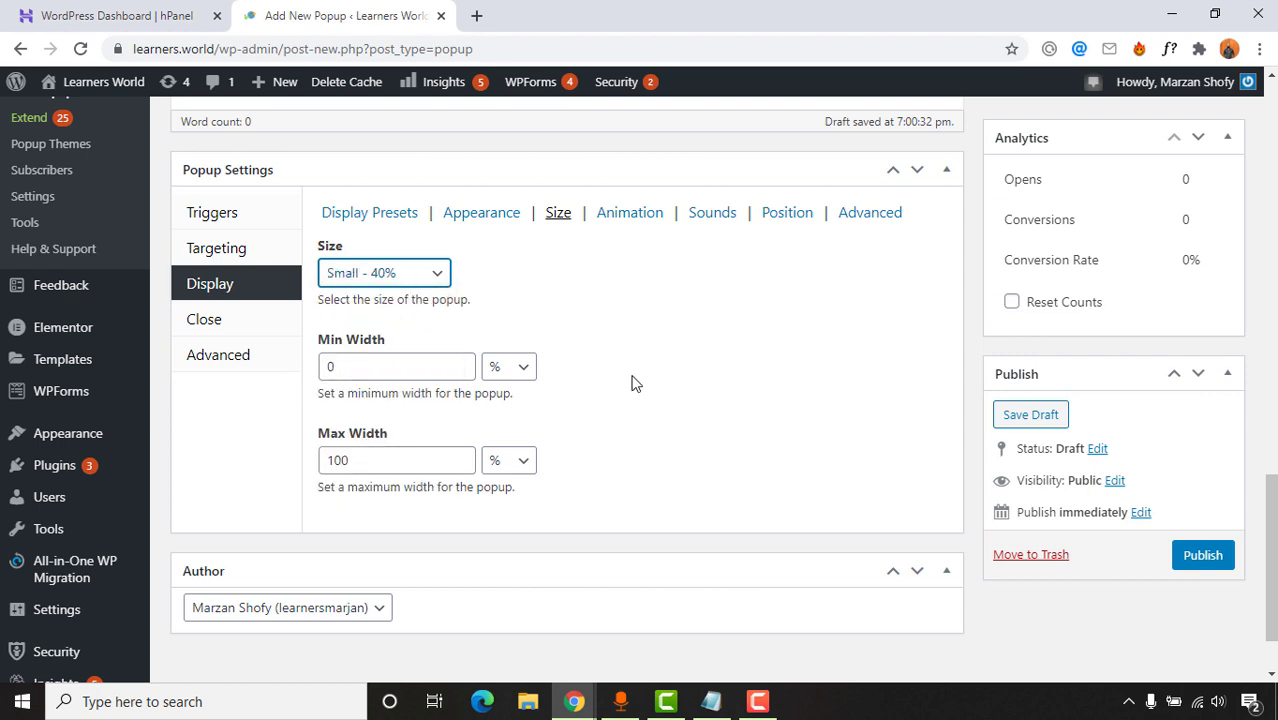
{"action": "left_click", "coordinate": [424, 288]}
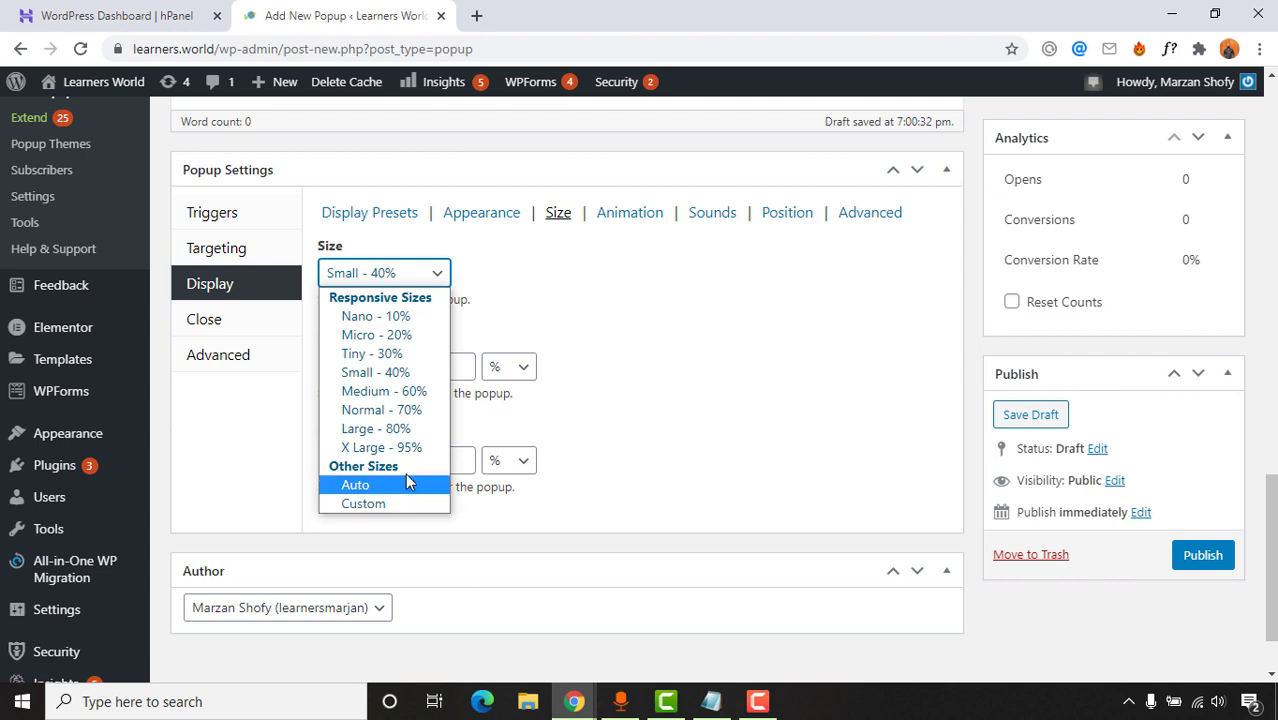
{"action": "left_click", "coordinate": [412, 376]}
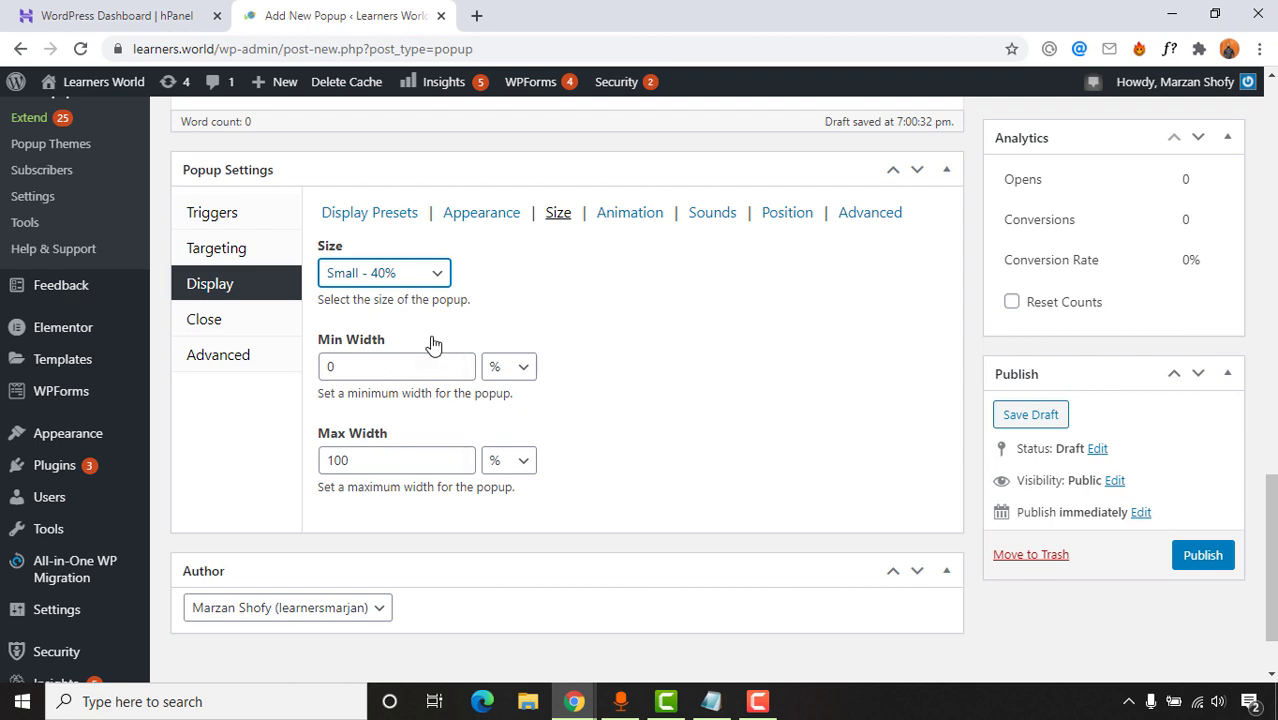
{"action": "left_click", "coordinate": [629, 214]}
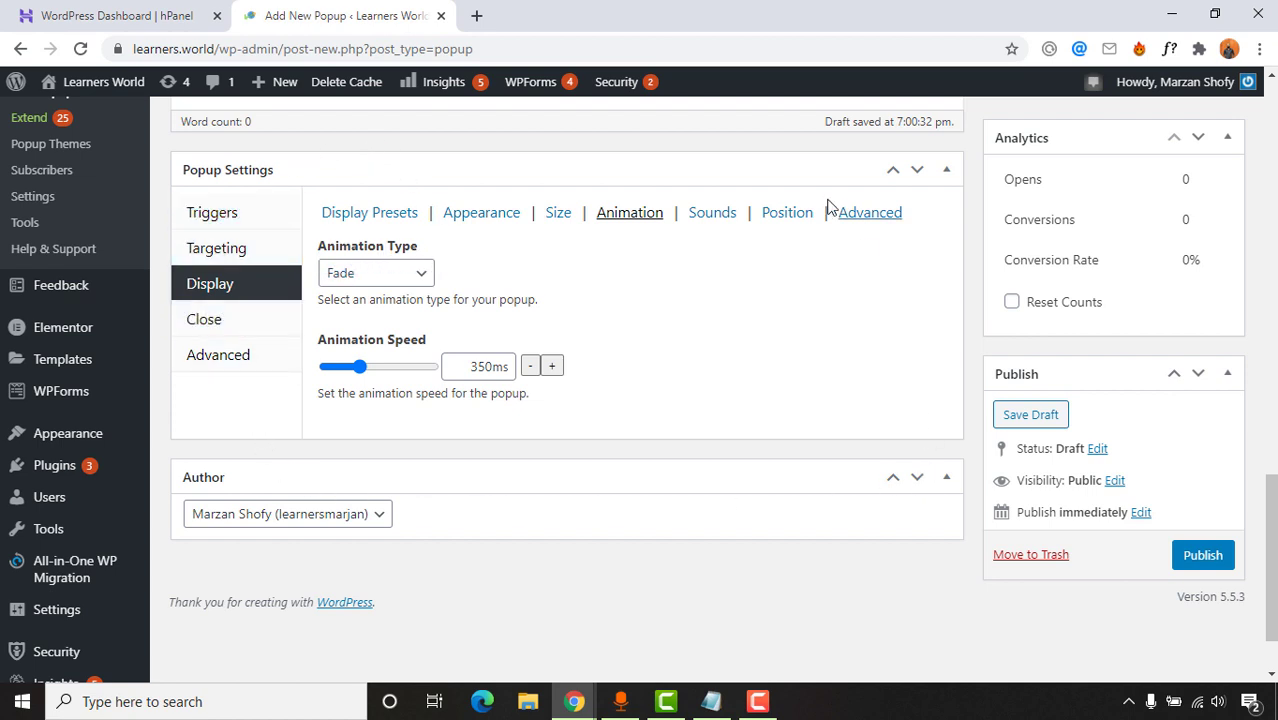
- Set the popup animation to Fade and Slide at a speed of 400ms
{"action": "left_click", "coordinate": [410, 275]}
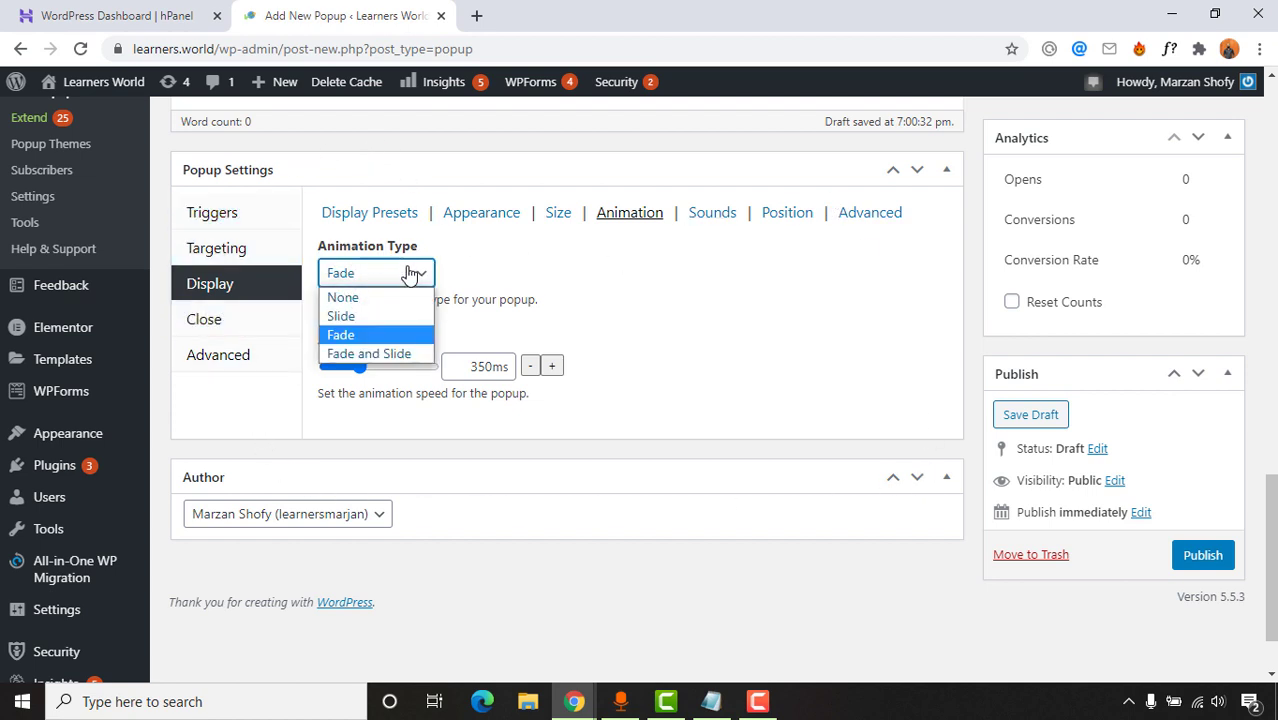
{"action": "left_click", "coordinate": [391, 356]}
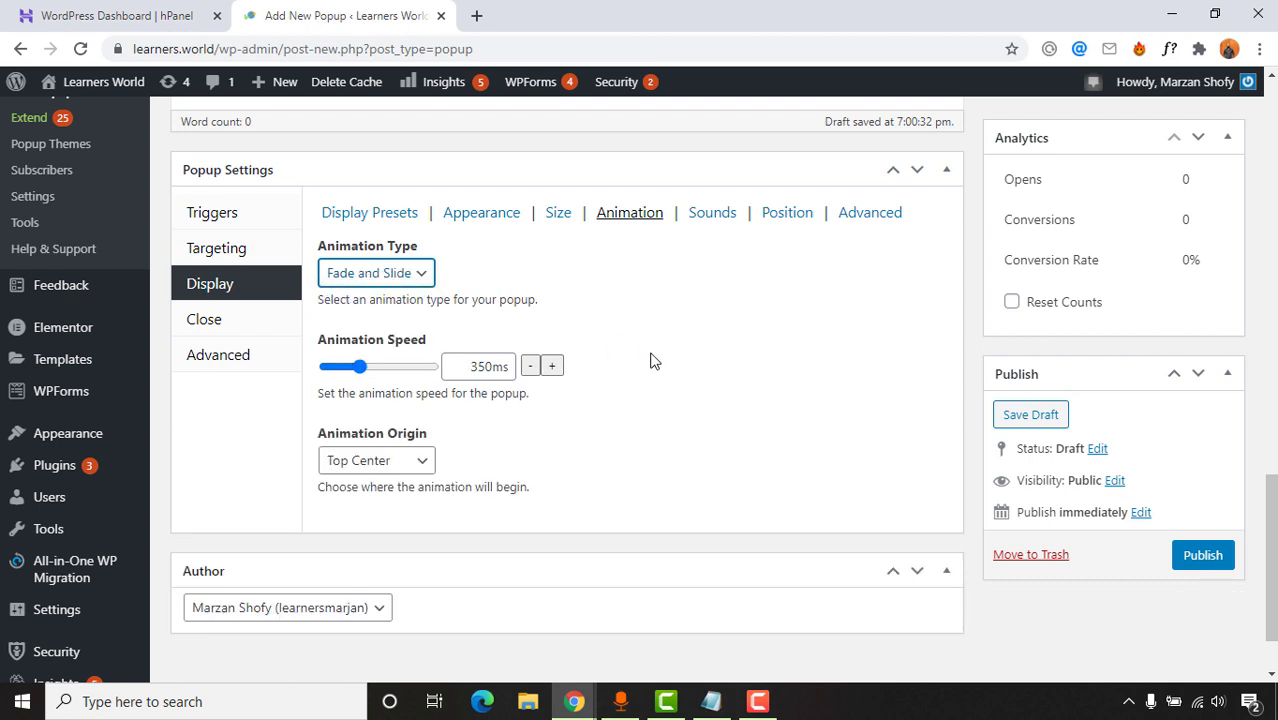
{"action": "left_click", "coordinate": [549, 370]}
{"action": "left_click", "coordinate": [551, 367]}
{"action": "left_click", "coordinate": [551, 367]}
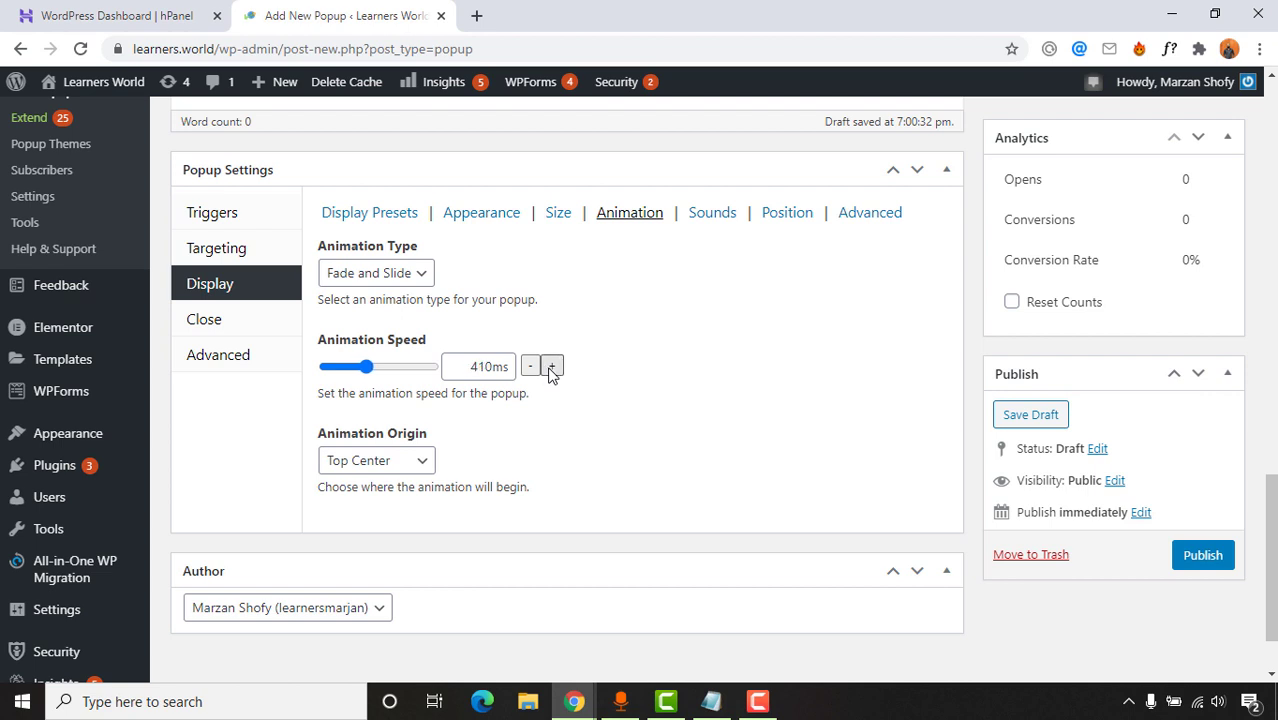
{"action": "left_click", "coordinate": [530, 366]}
- Keep the opening sound at None and review the Position and Advanced display options
{"action": "left_click", "coordinate": [706, 216]}
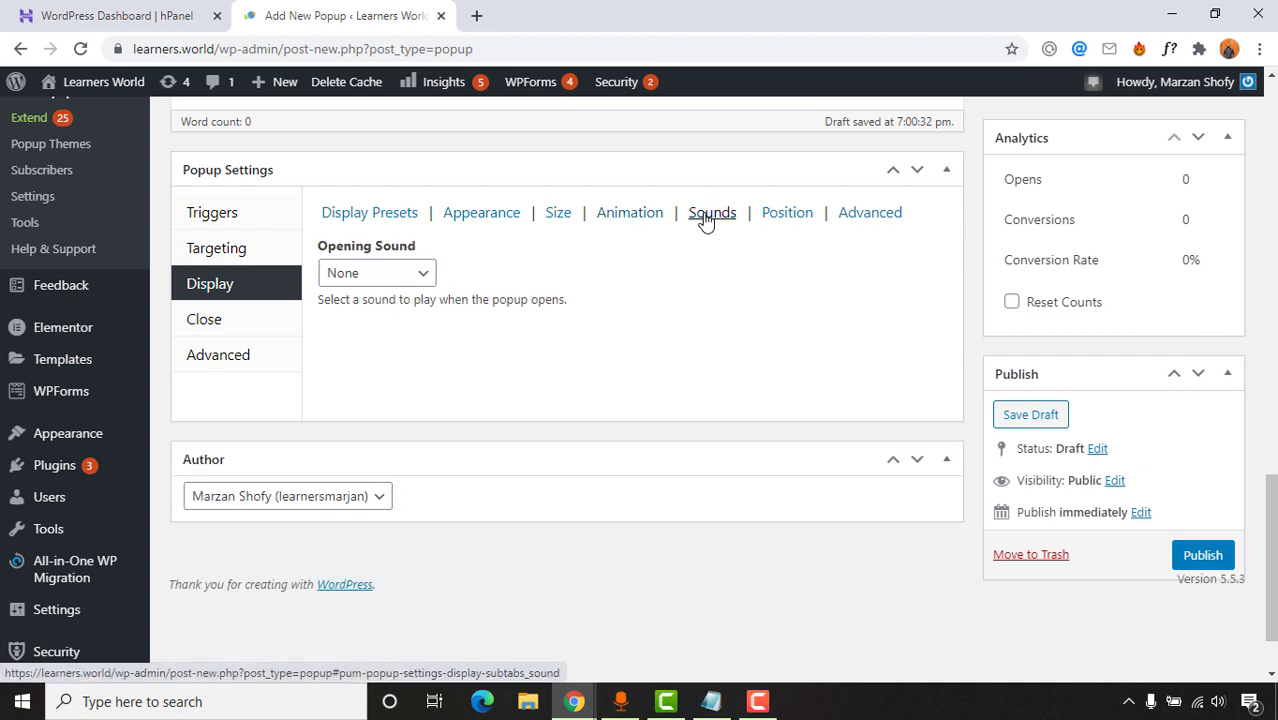
{"action": "left_click", "coordinate": [401, 280]}
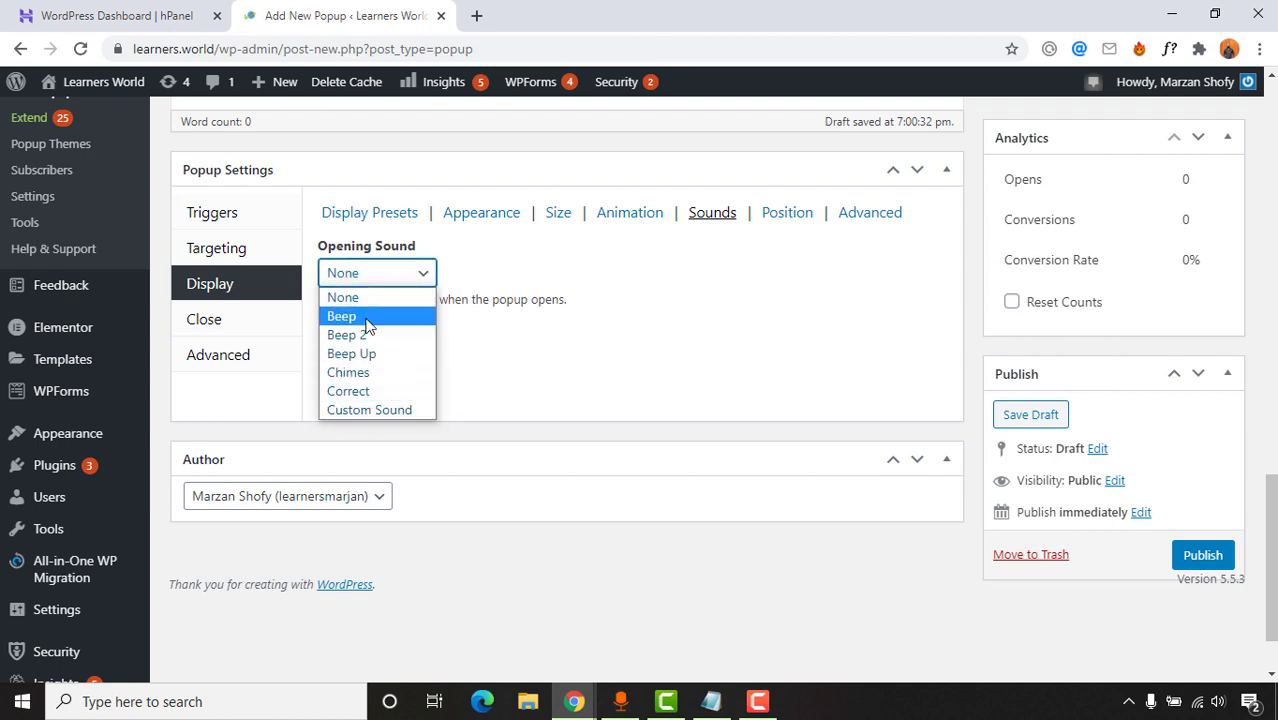
{"action": "left_click", "coordinate": [372, 295]}
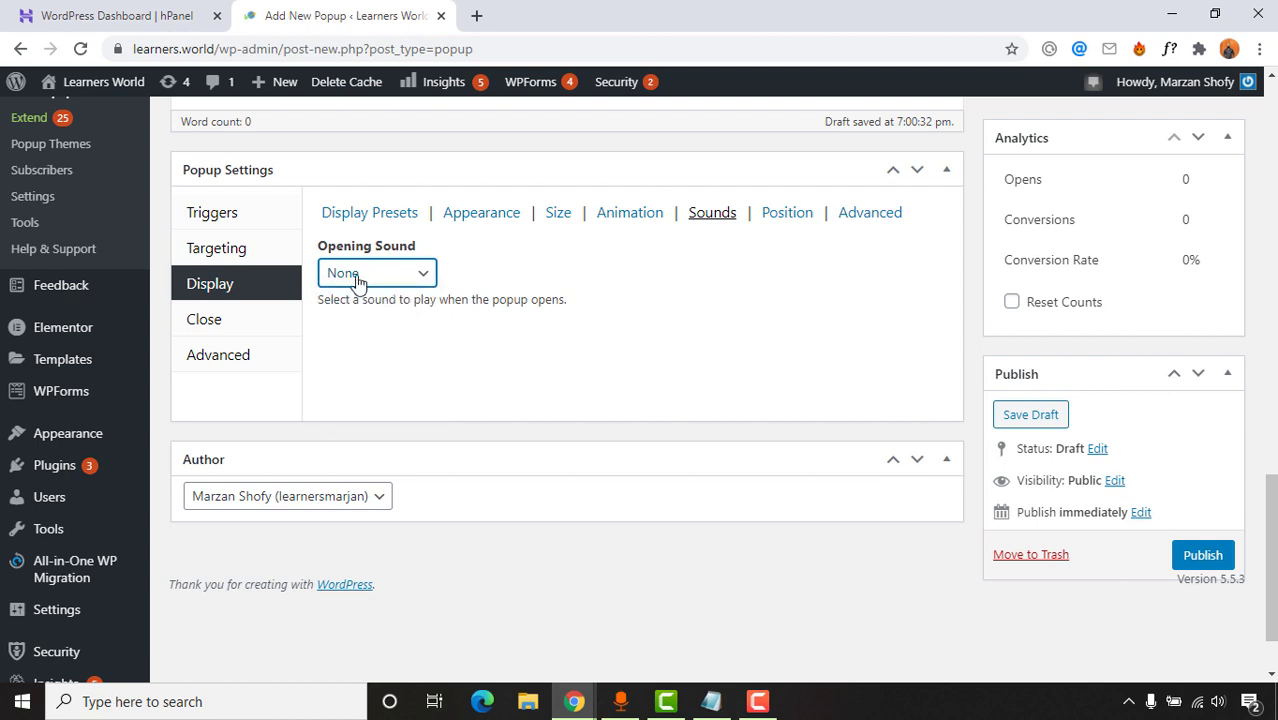
{"action": "left_click", "coordinate": [785, 216]}
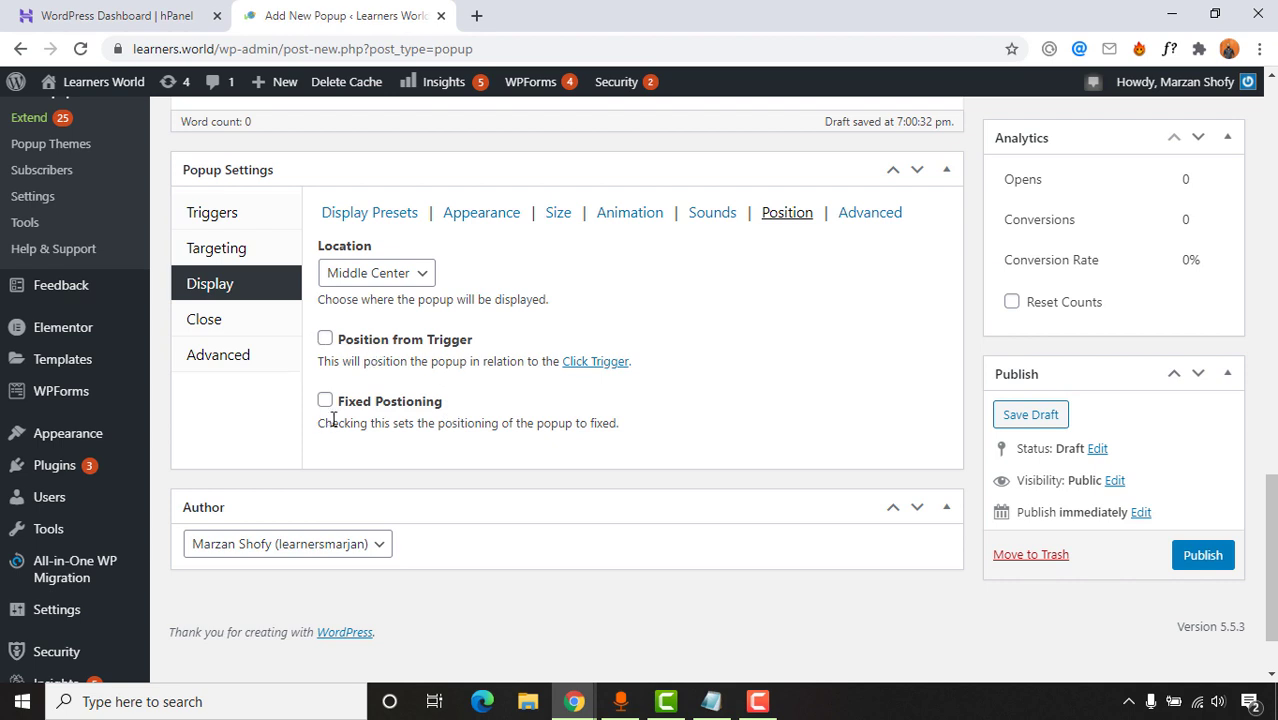
{"action": "left_click", "coordinate": [868, 214]}
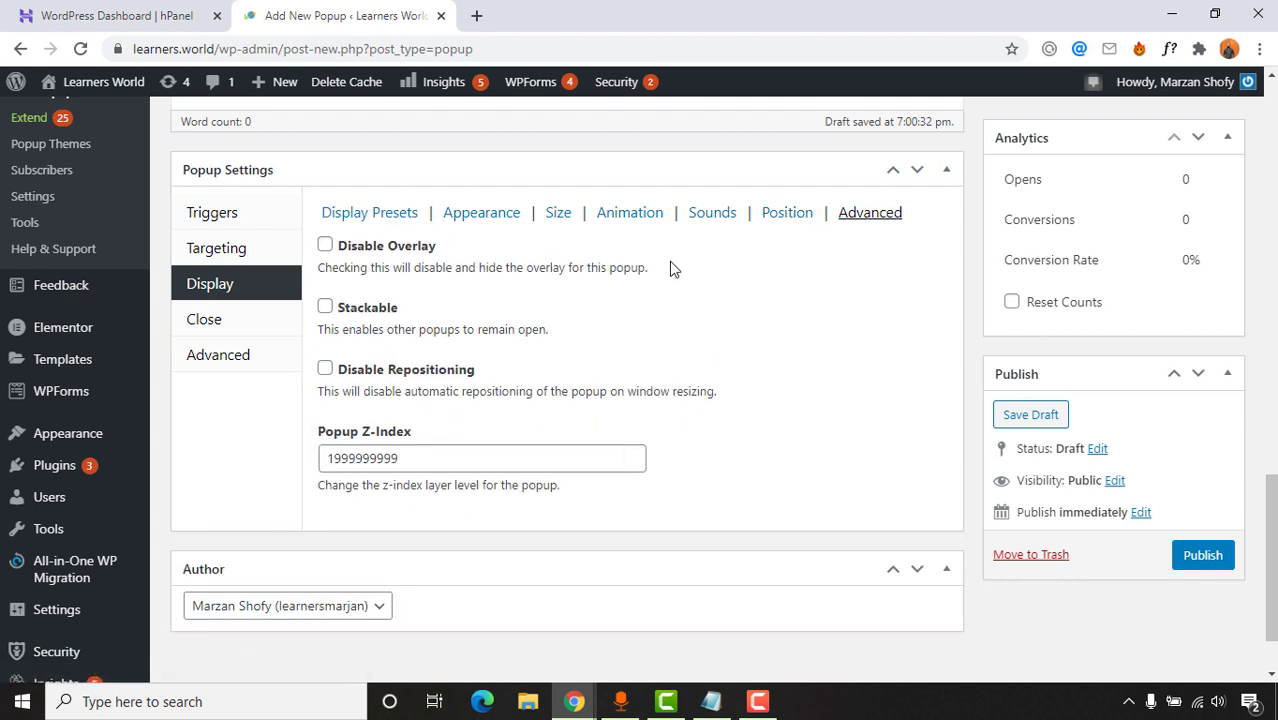
{"action": "left_click", "coordinate": [228, 332]}
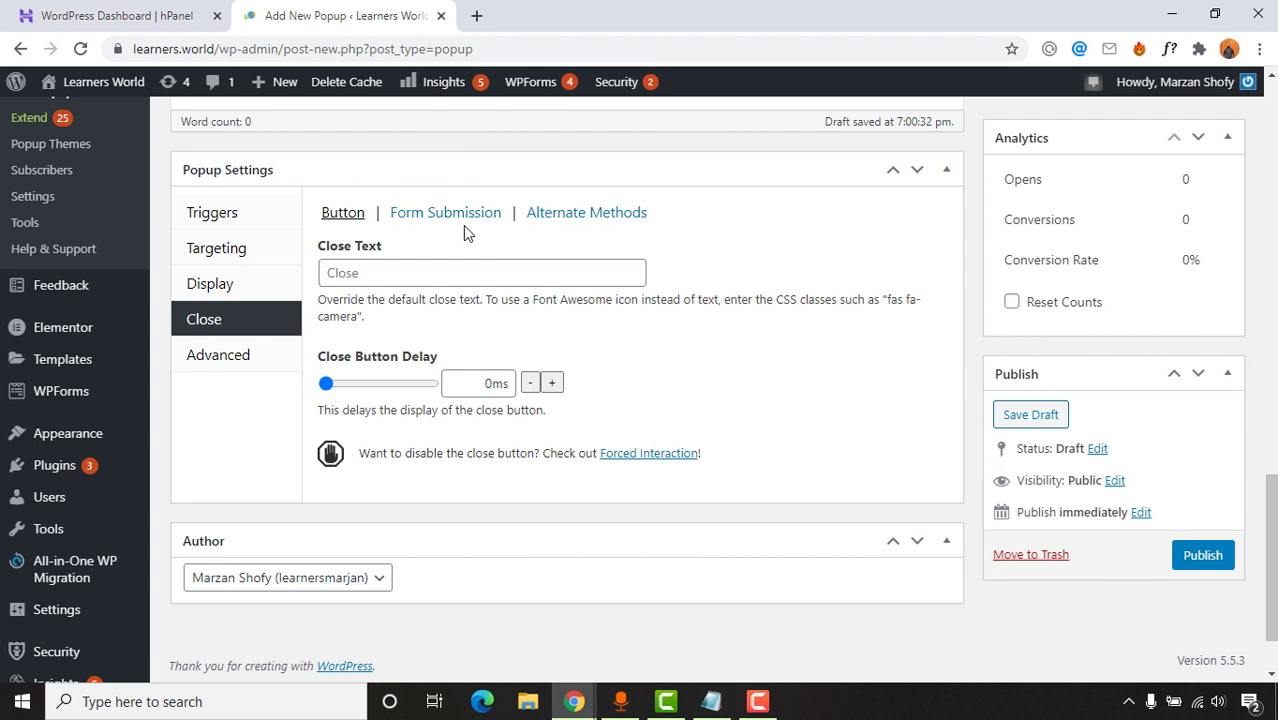
- Allow visitors to close the popup with the ESC and F4 keys
{"action": "left_click", "coordinate": [437, 220]}
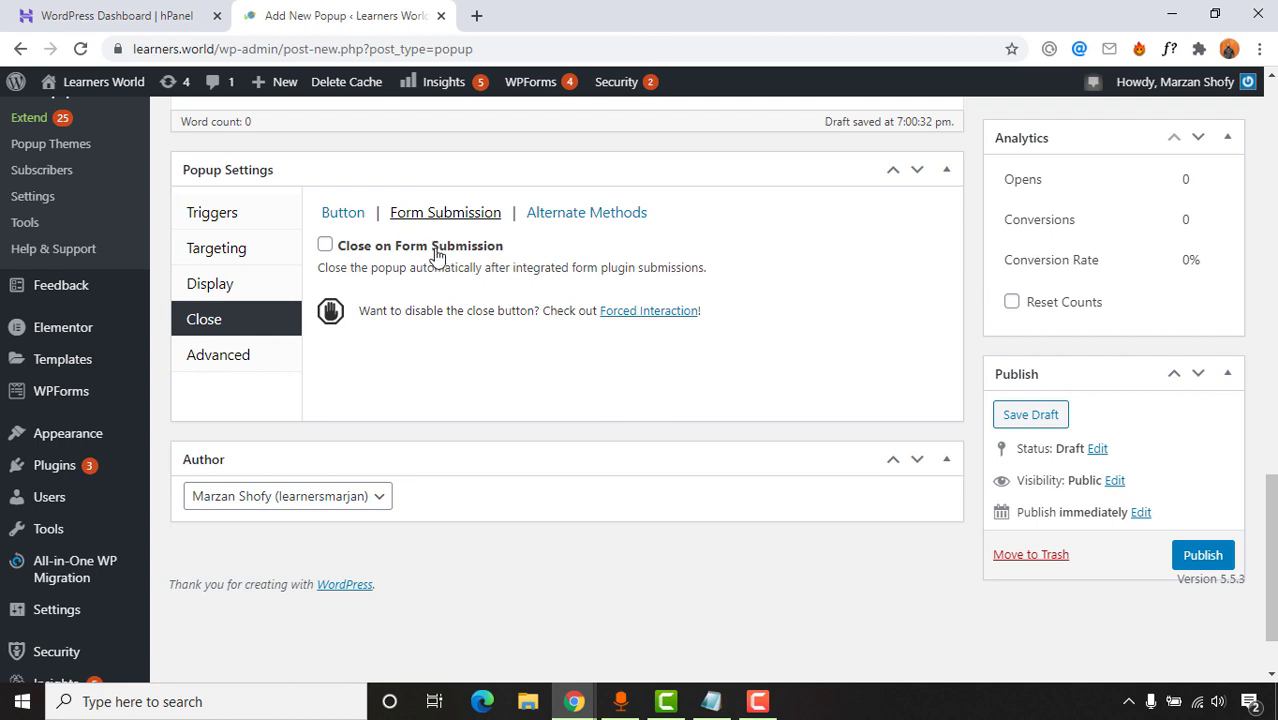
{"action": "left_click", "coordinate": [565, 219]}
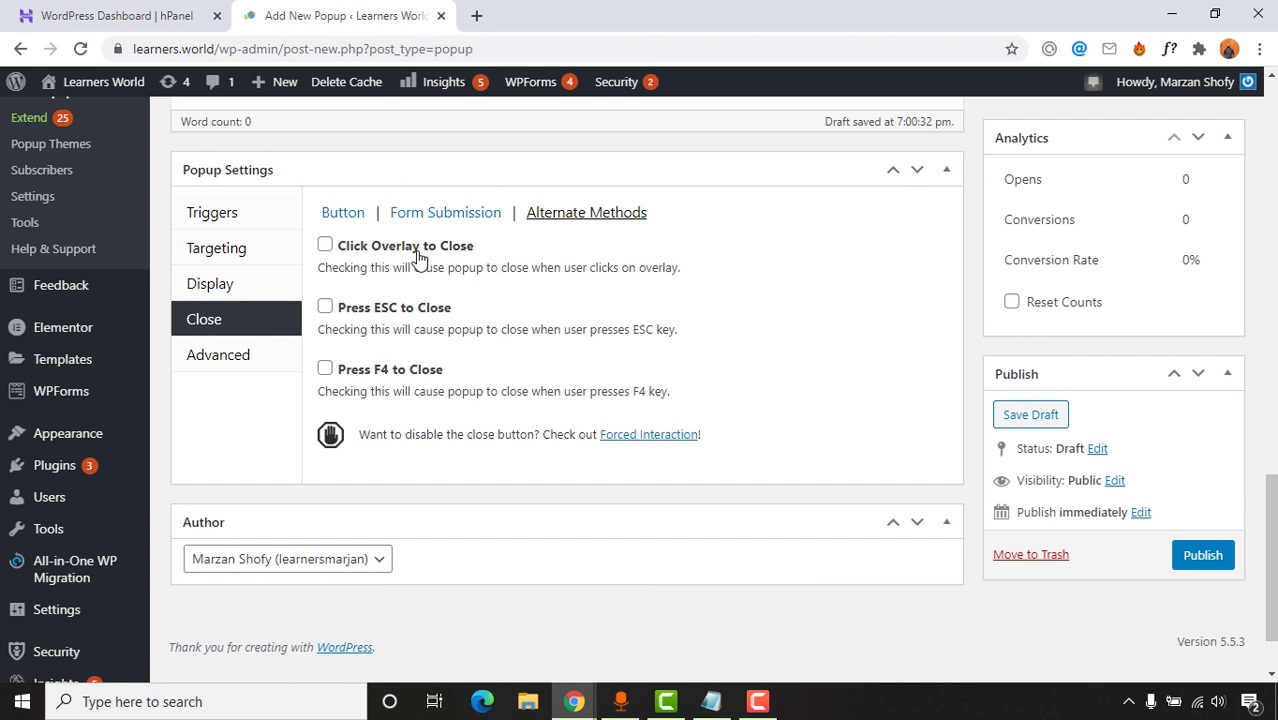
{"action": "left_click", "coordinate": [384, 314]}
{"action": "left_click", "coordinate": [370, 374]}
- Set the close button text to CLOSE with a 100ms delay
{"action": "left_click", "coordinate": [341, 216]}
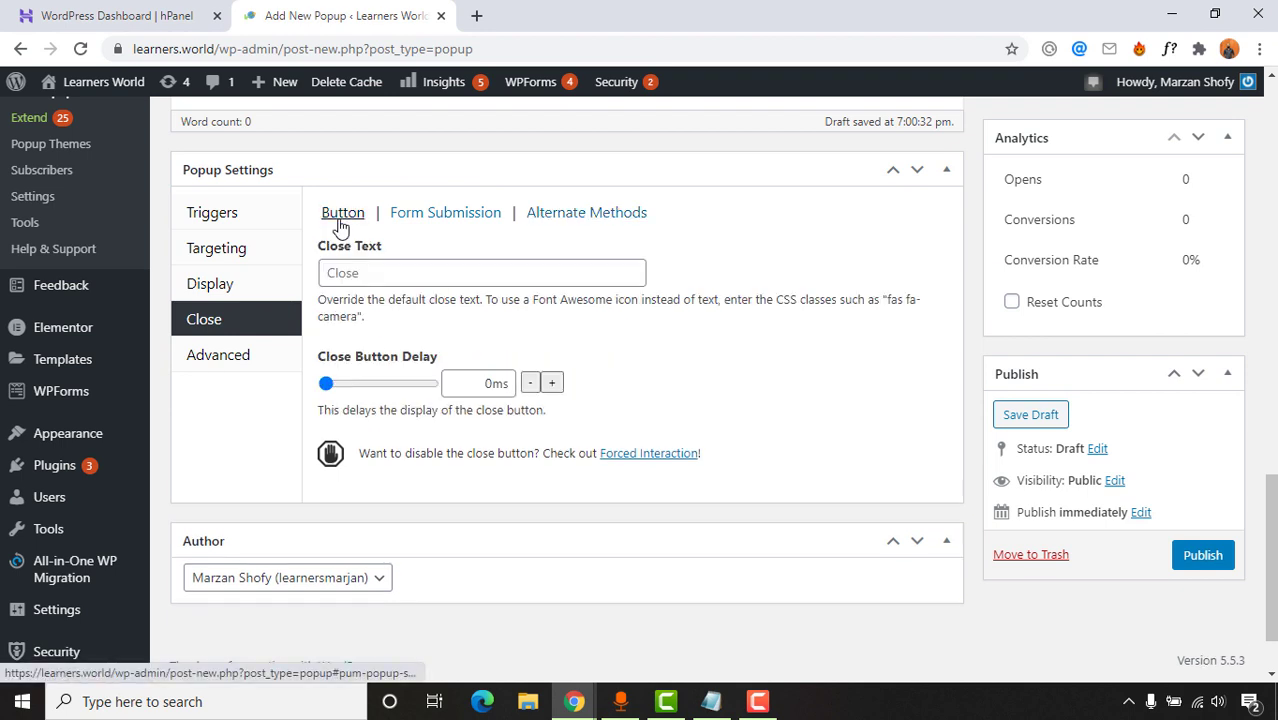
{"action": "left_click", "coordinate": [385, 272]}
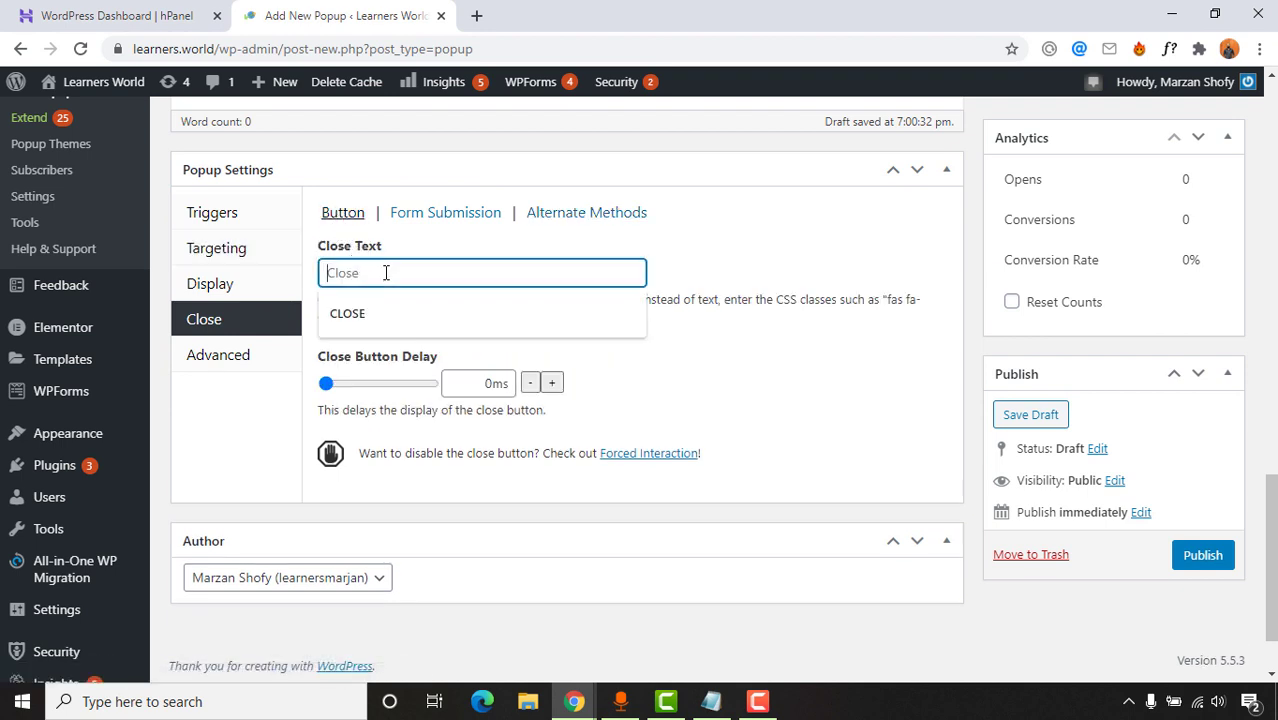
{"action": "type", "text": "CLOSE"}
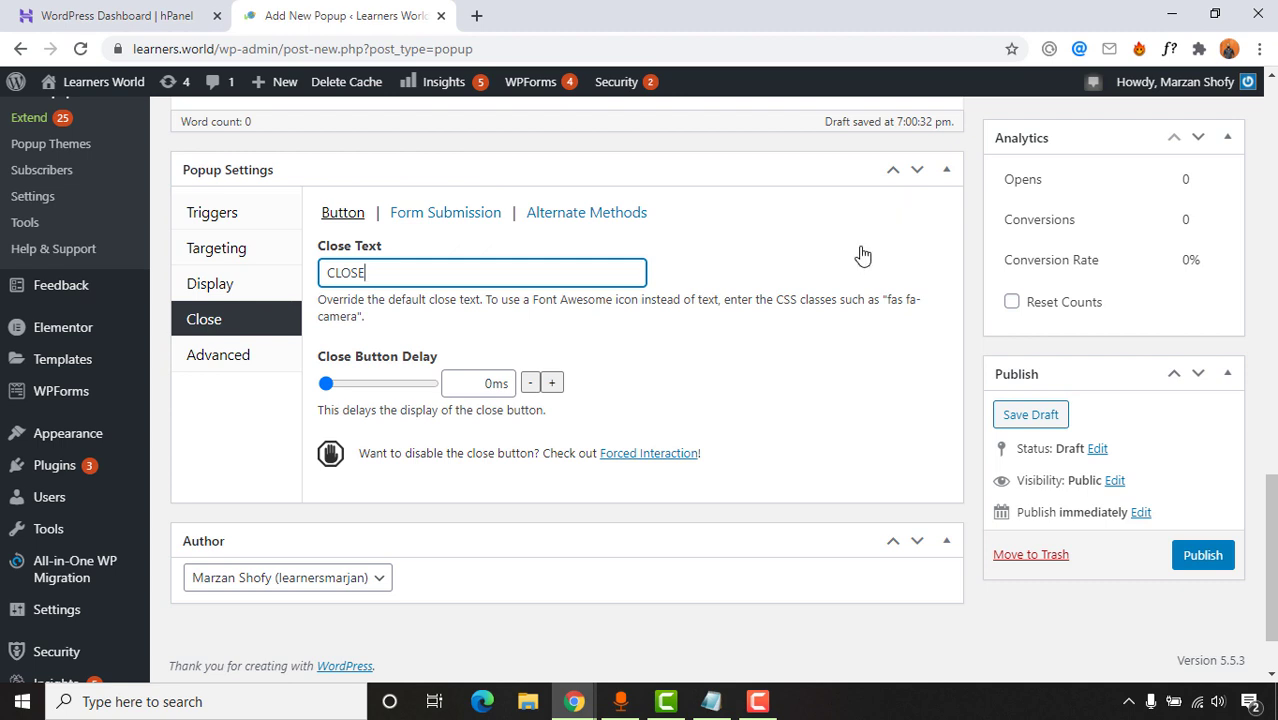
{"action": "left_click", "coordinate": [551, 385]}
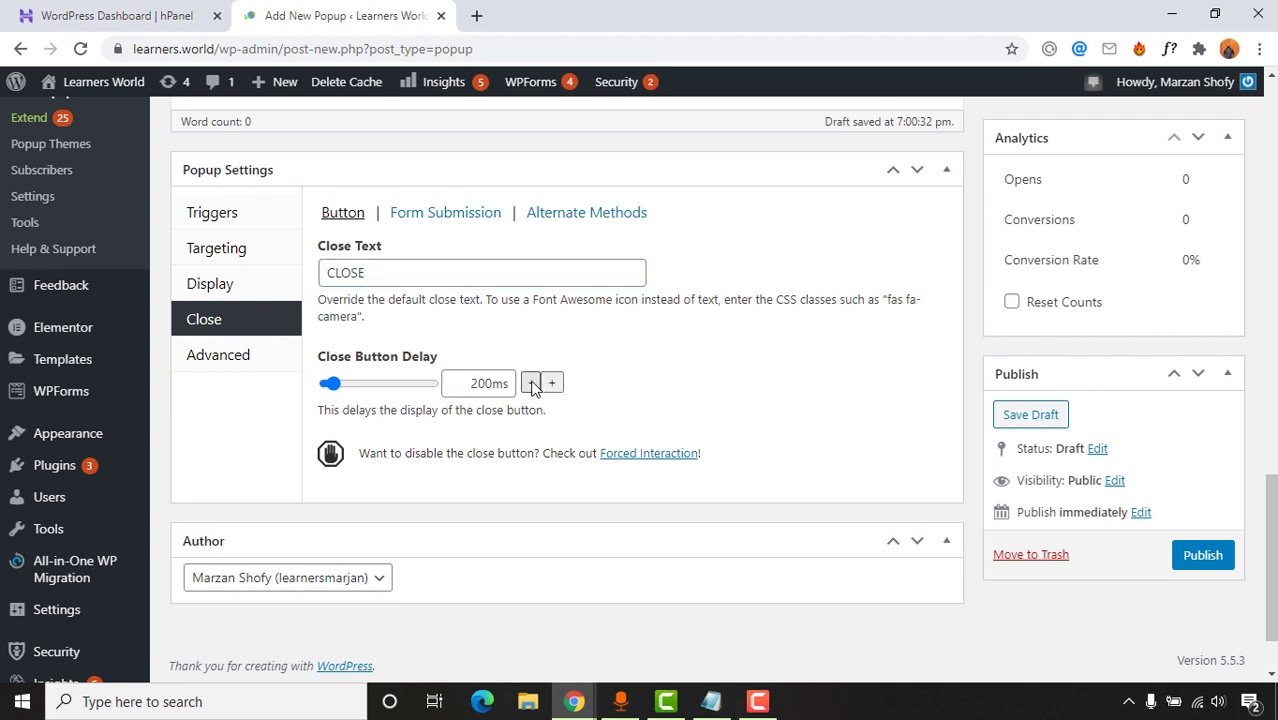
{"action": "left_click", "coordinate": [530, 384]}
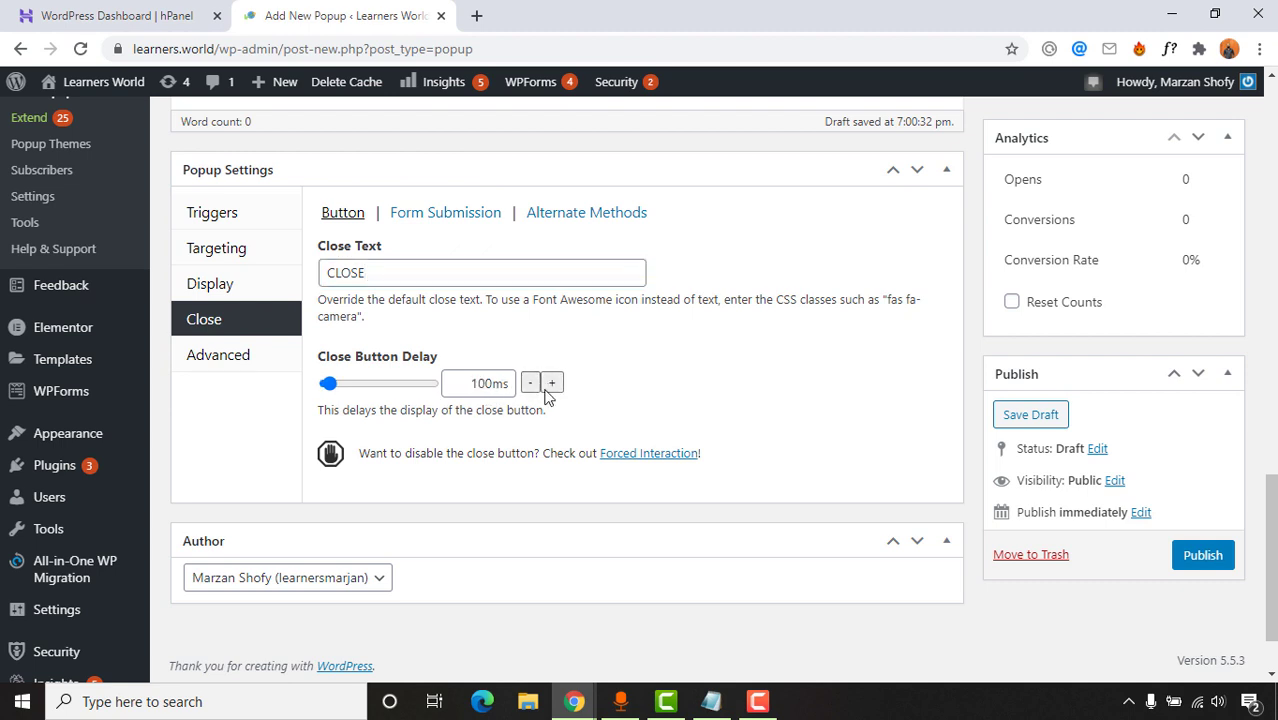
- Review the Advanced close options, then select the Black Friday offer image in the editor
{"action": "left_click", "coordinate": [232, 371]}
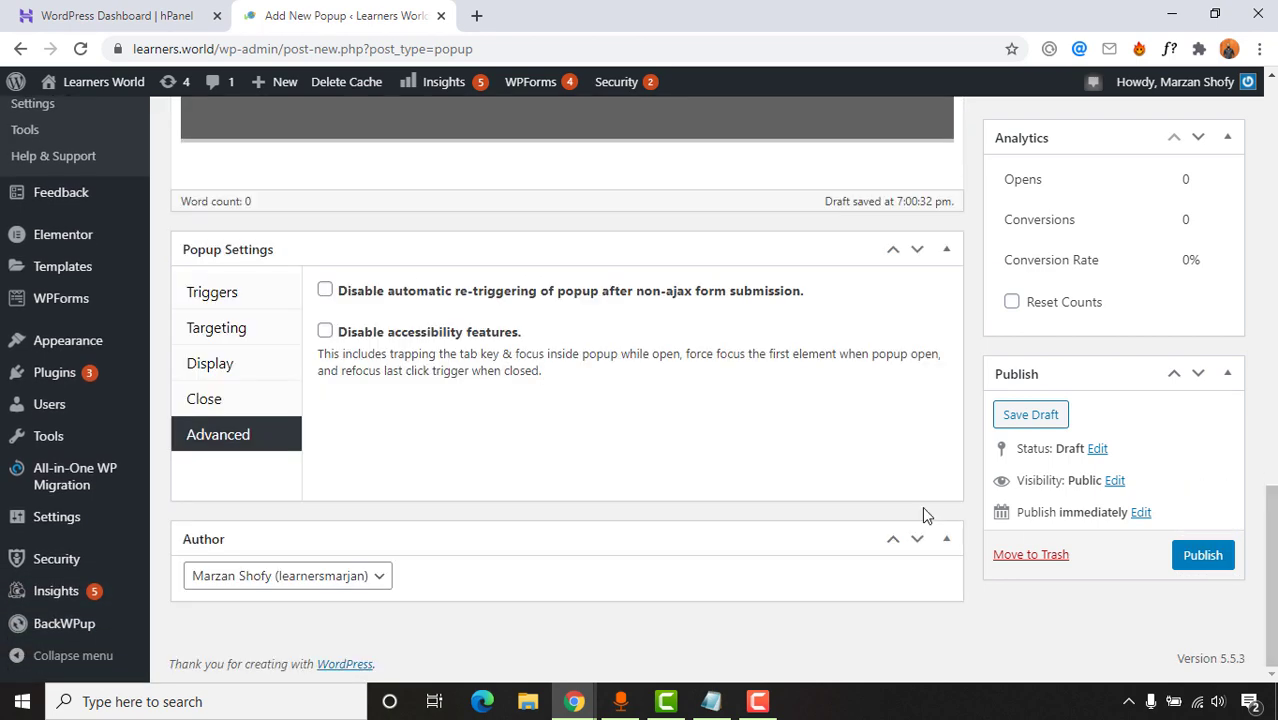
{"action": "scroll", "coordinate": [922, 512], "scroll_direction": "up", "scroll_amount": 4}
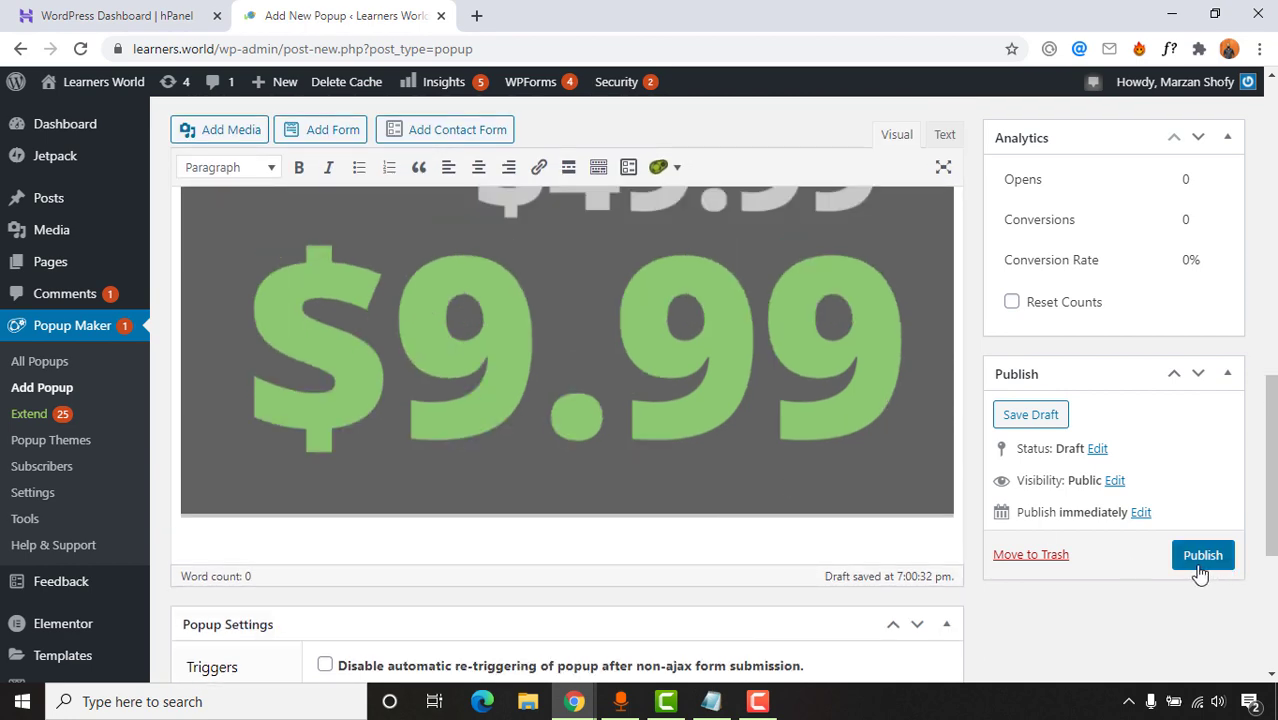
{"action": "scroll", "coordinate": [733, 505], "scroll_direction": "up", "scroll_amount": 2}
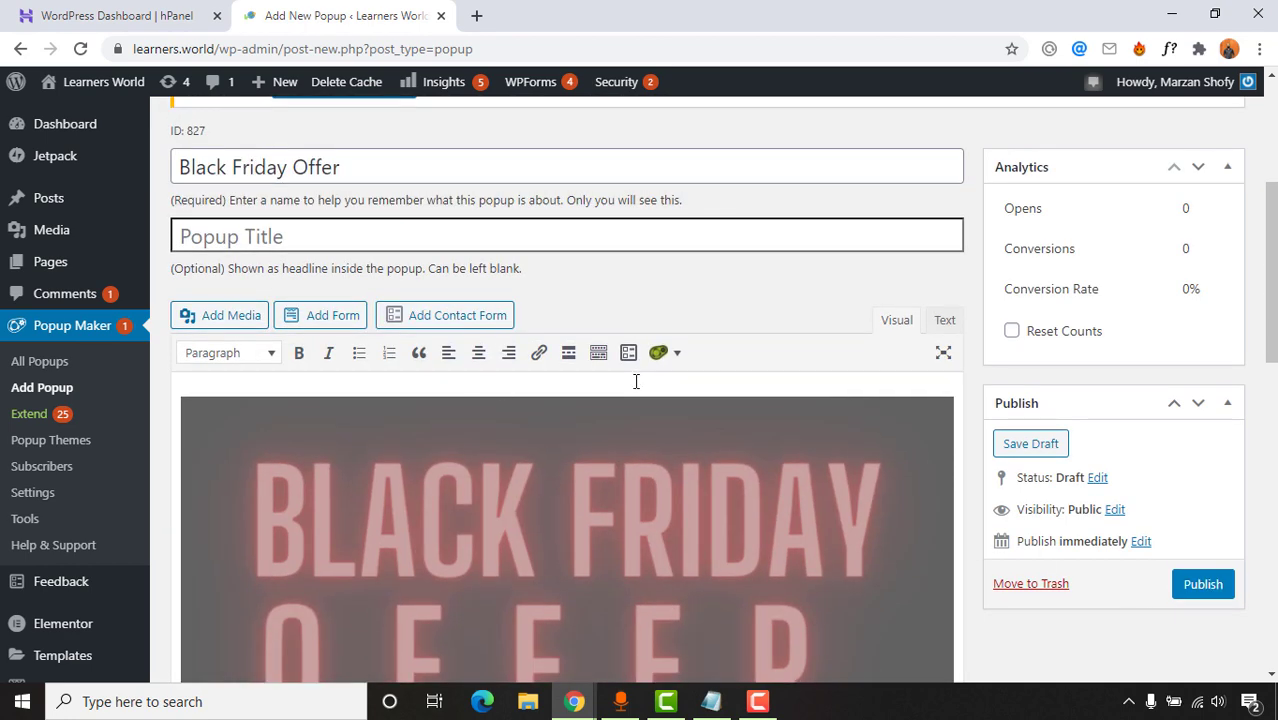
{"action": "scroll", "coordinate": [630, 480], "scroll_direction": "down", "scroll_amount": 4}
{"action": "scroll", "coordinate": [565, 485], "scroll_direction": "up", "scroll_amount": 3}
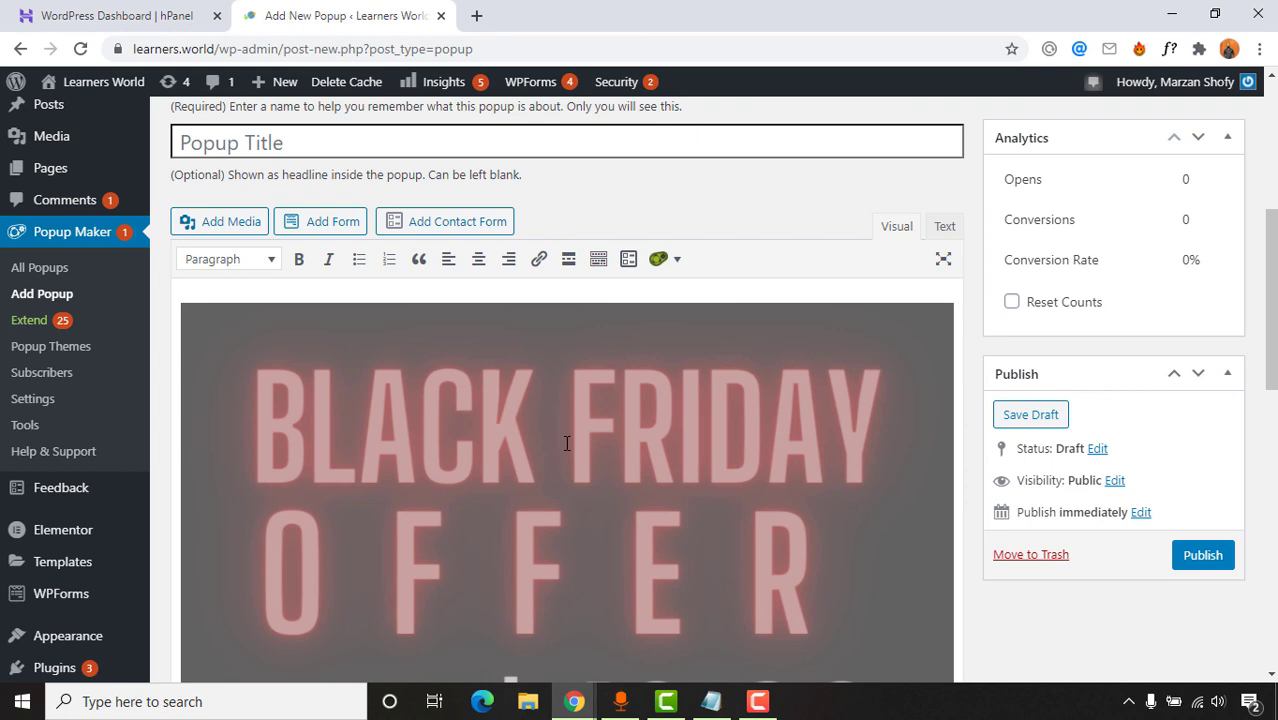
{"action": "left_click", "coordinate": [560, 407]}
{"action": "scroll", "coordinate": [616, 432], "scroll_direction": "down", "scroll_amount": 3}
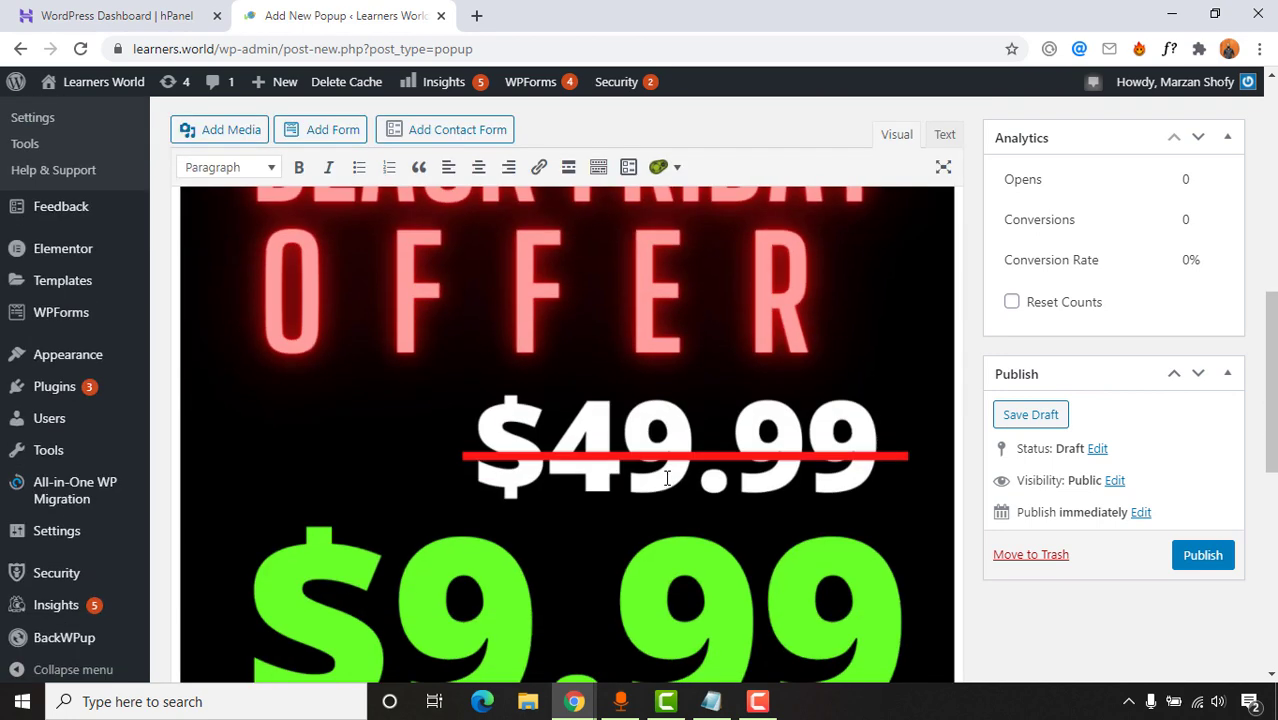
{"action": "scroll", "coordinate": [604, 456], "scroll_direction": "up", "scroll_amount": 4}
{"action": "scroll", "coordinate": [604, 456], "scroll_direction": "up", "scroll_amount": 1}
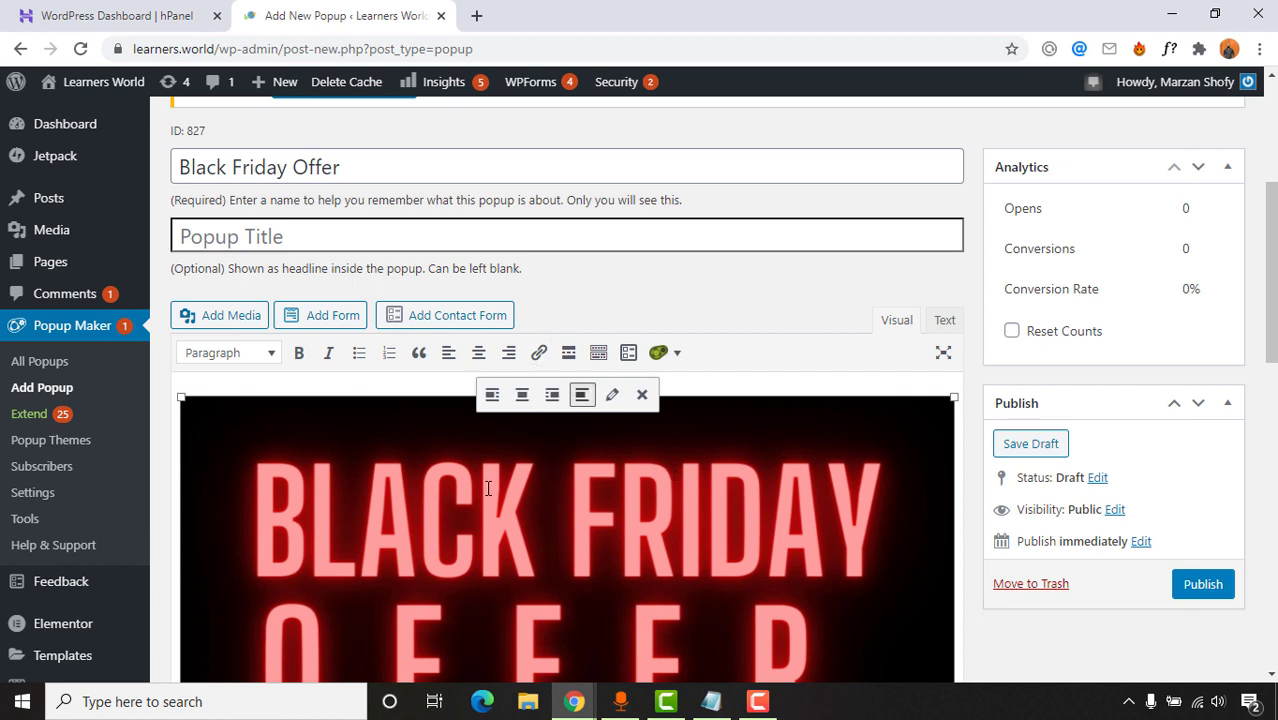
- Start a link on the offer image and copy the Udemy course URL from Notepad
{"action": "left_click", "coordinate": [539, 355]}
{"action": "scroll", "coordinate": [699, 425], "scroll_direction": "down", "scroll_amount": 8}
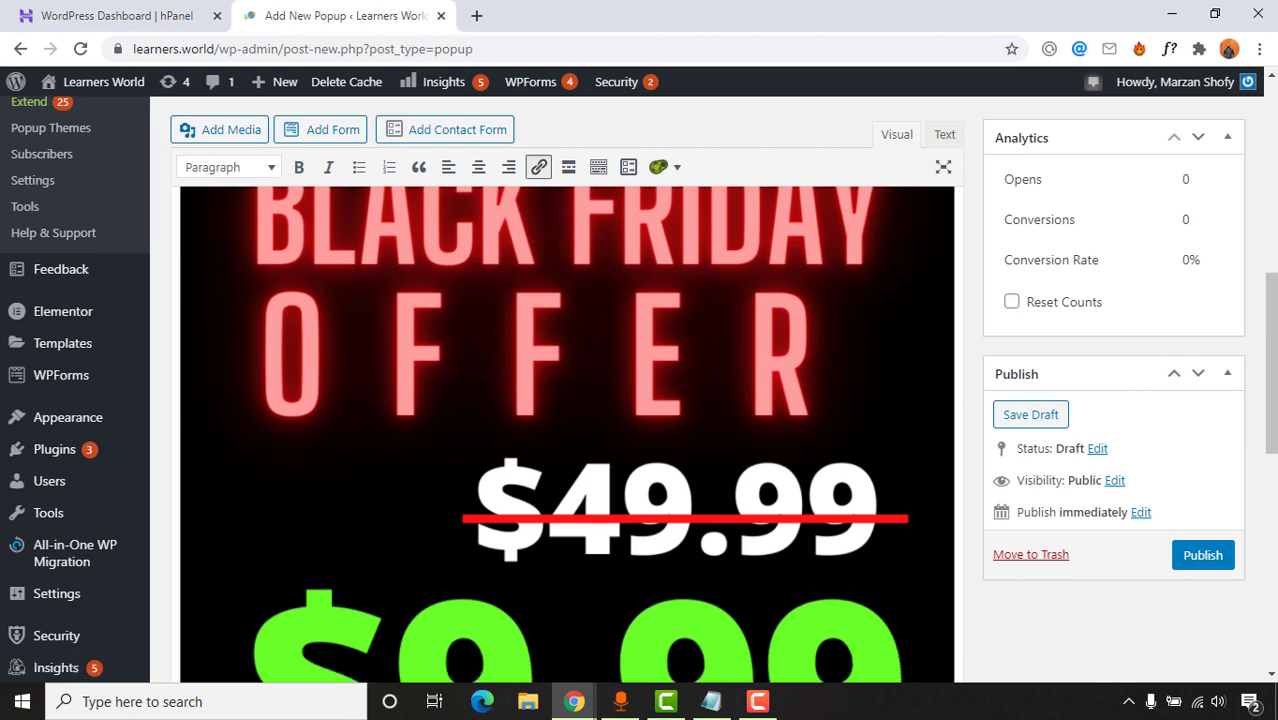
{"action": "scroll", "coordinate": [699, 425], "scroll_direction": "up", "scroll_amount": 8}
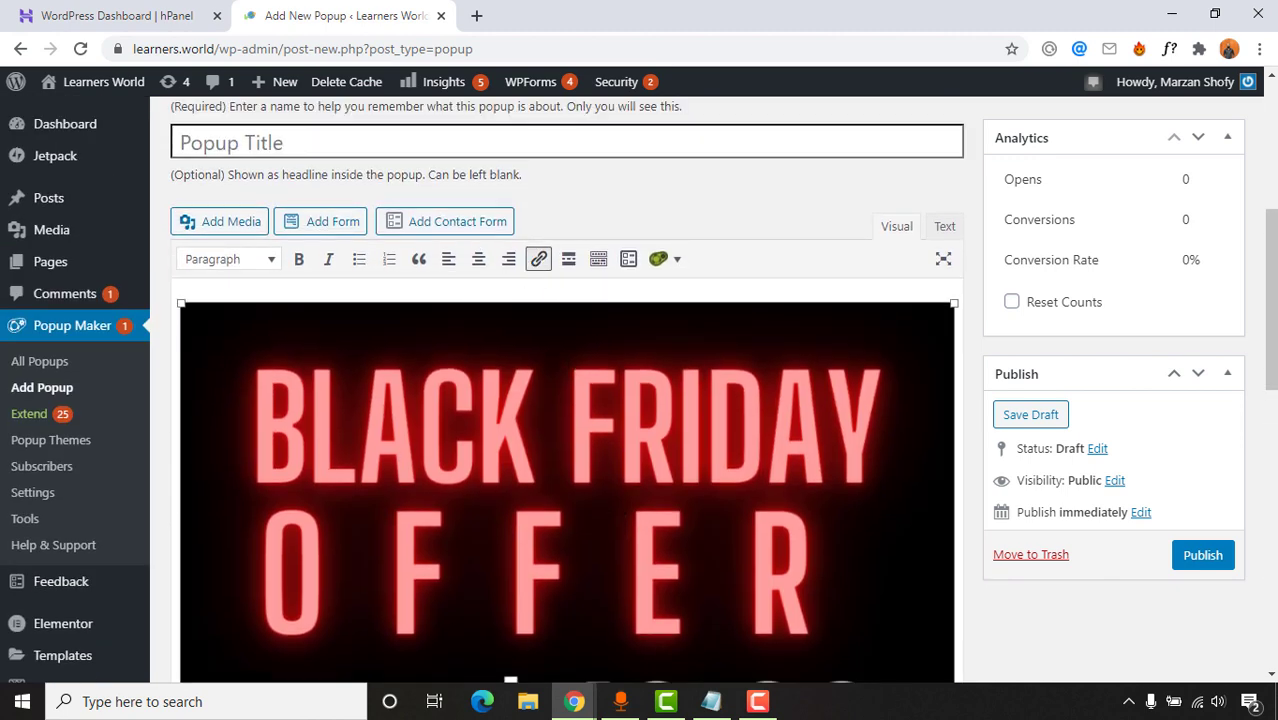
{"action": "right_click", "coordinate": [433, 371]}
{"action": "left_click", "coordinate": [385, 383]}
{"action": "scroll", "coordinate": [535, 268], "scroll_direction": "up", "scroll_amount": 2}
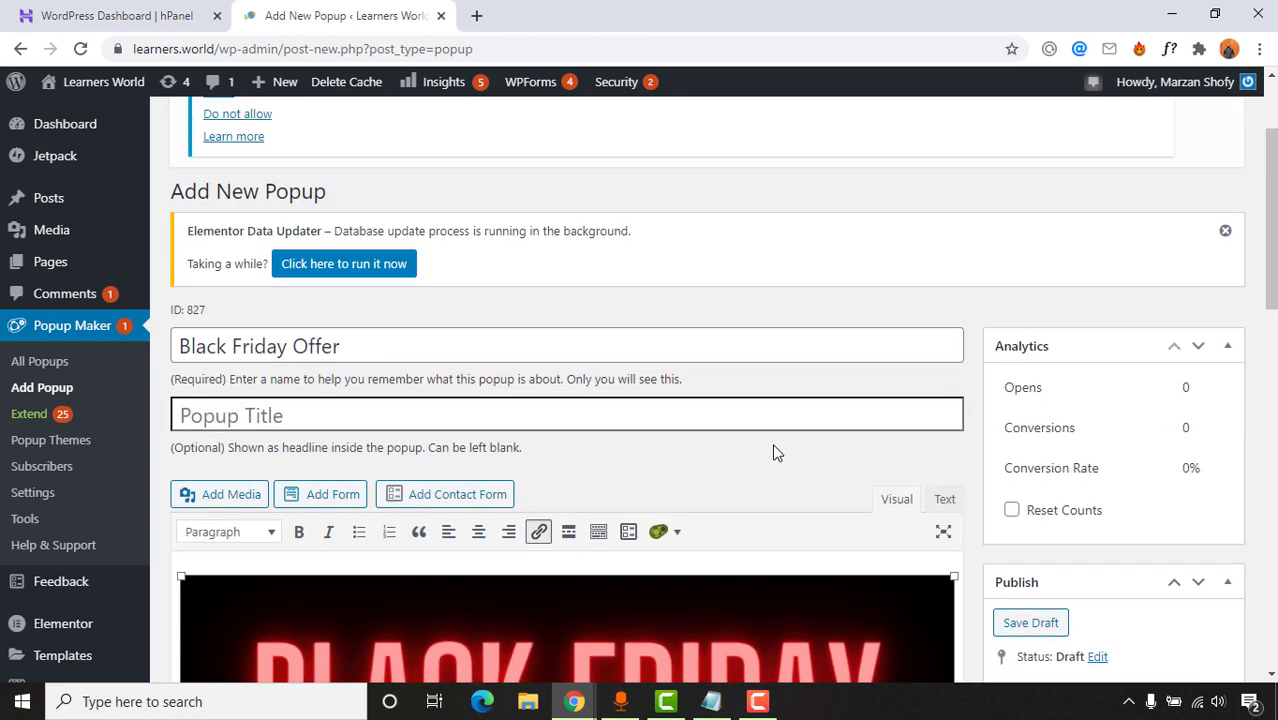
{"action": "scroll", "coordinate": [856, 447], "scroll_direction": "down", "scroll_amount": 8}
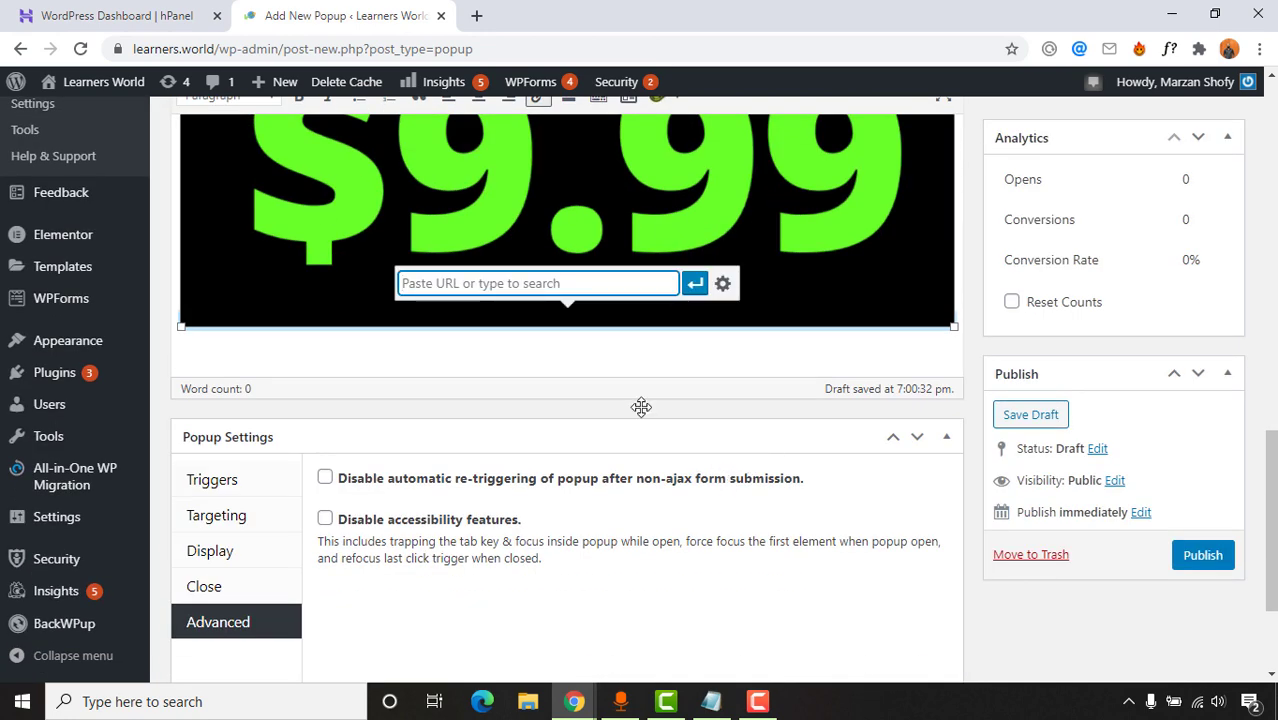
{"action": "scroll", "coordinate": [566, 300], "scroll_direction": "up", "scroll_amount": 1}
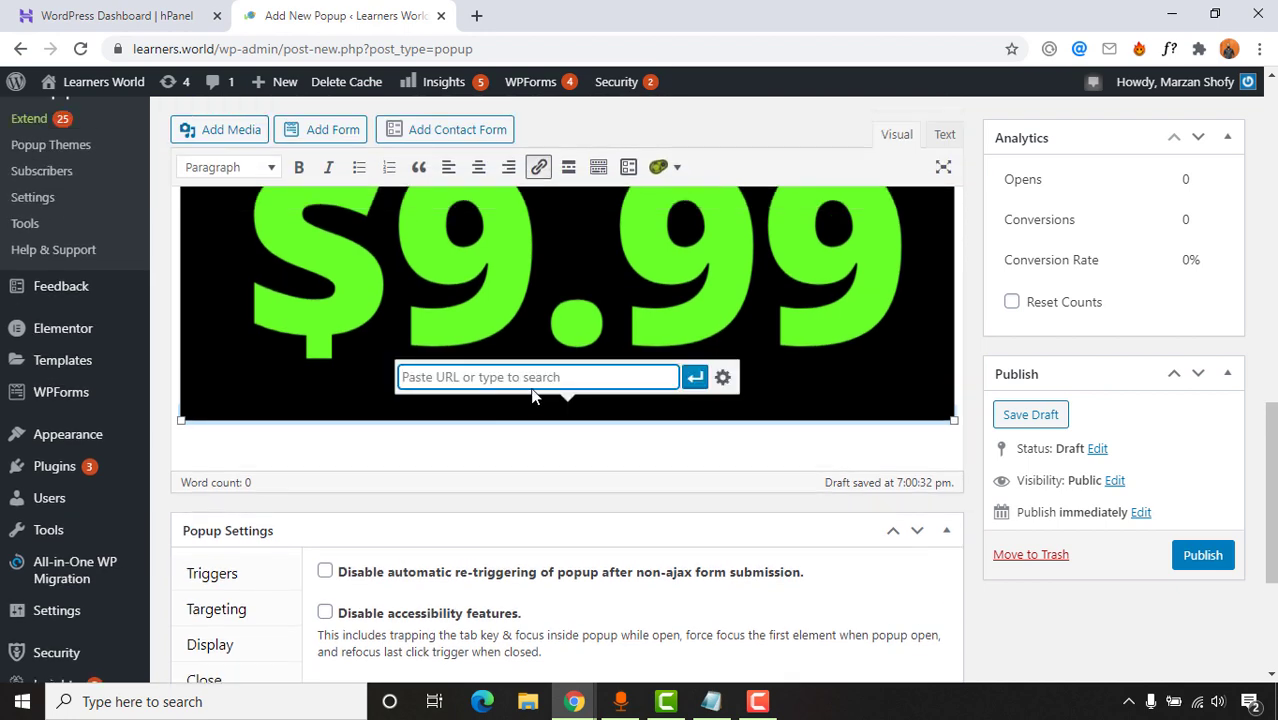
{"action": "left_click", "coordinate": [711, 701]}
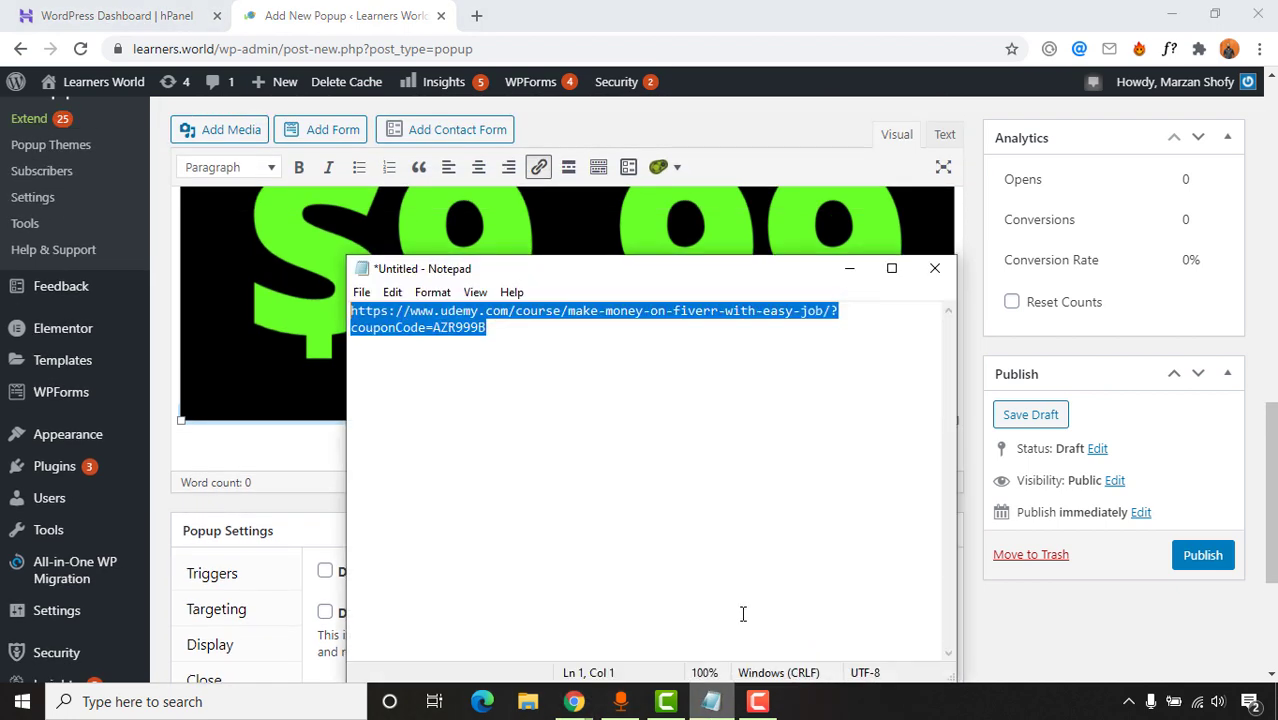
{"action": "right_click", "coordinate": [436, 314]}
{"action": "left_click", "coordinate": [240, 379]}
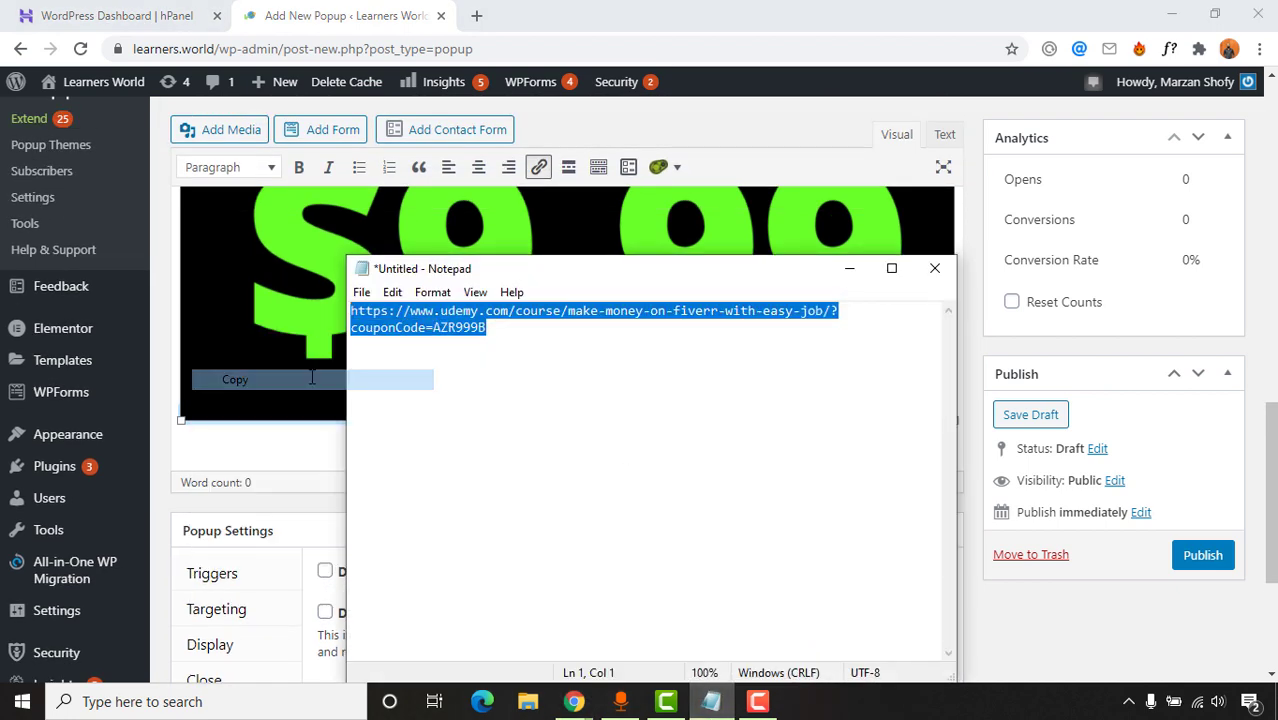
{"action": "left_click", "coordinate": [850, 268]}
- Paste the Udemy URL as the image link, opening in a new tab, and apply it
{"action": "right_click", "coordinate": [593, 376]}
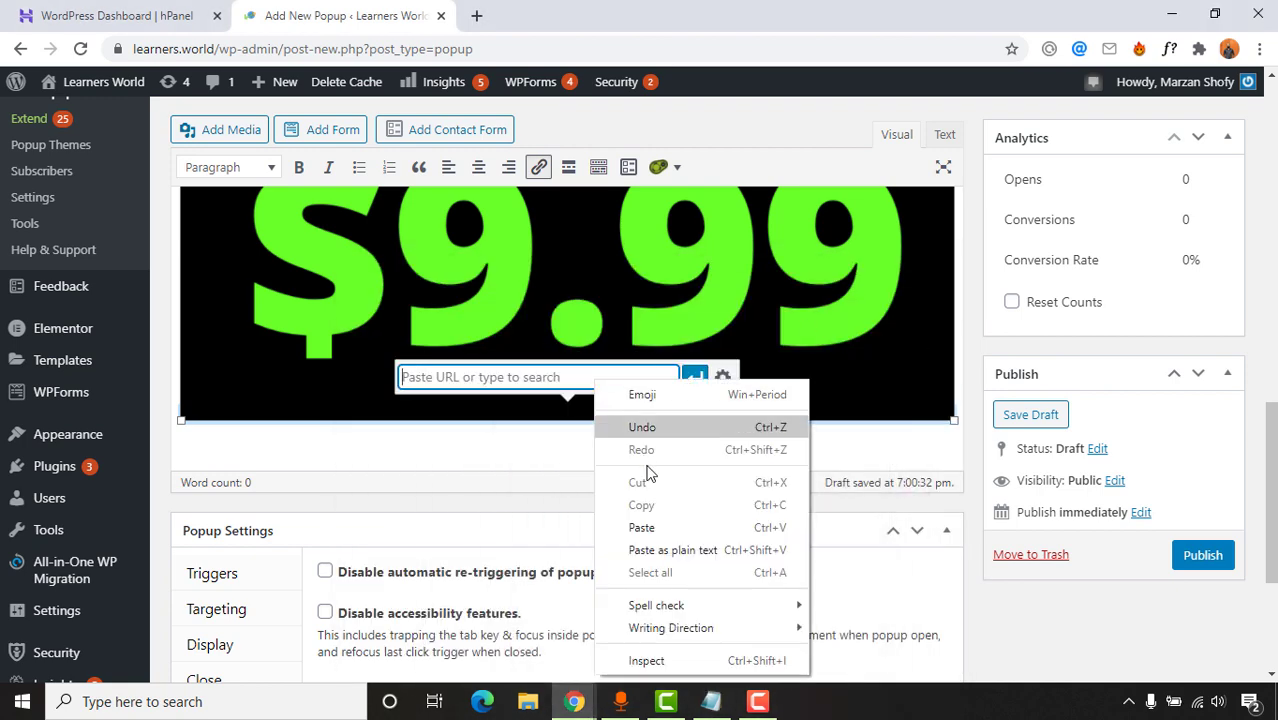
{"action": "left_click", "coordinate": [648, 522]}
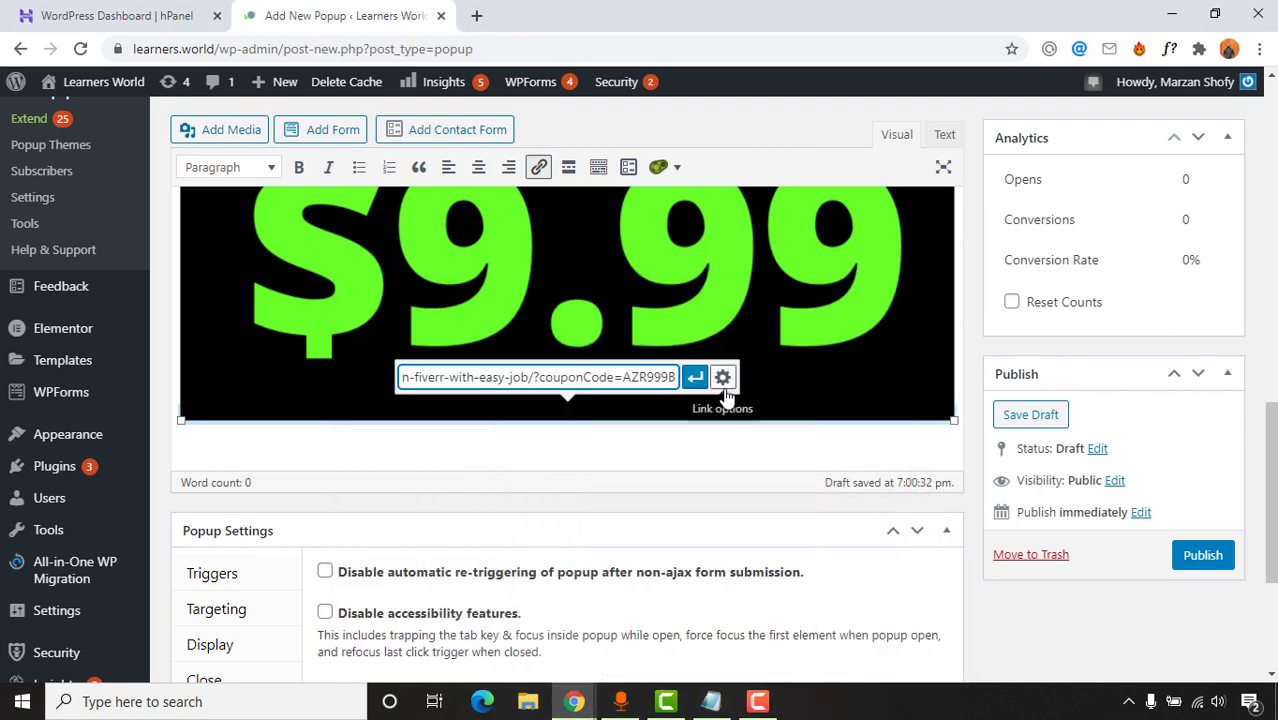
{"action": "left_click", "coordinate": [723, 378]}
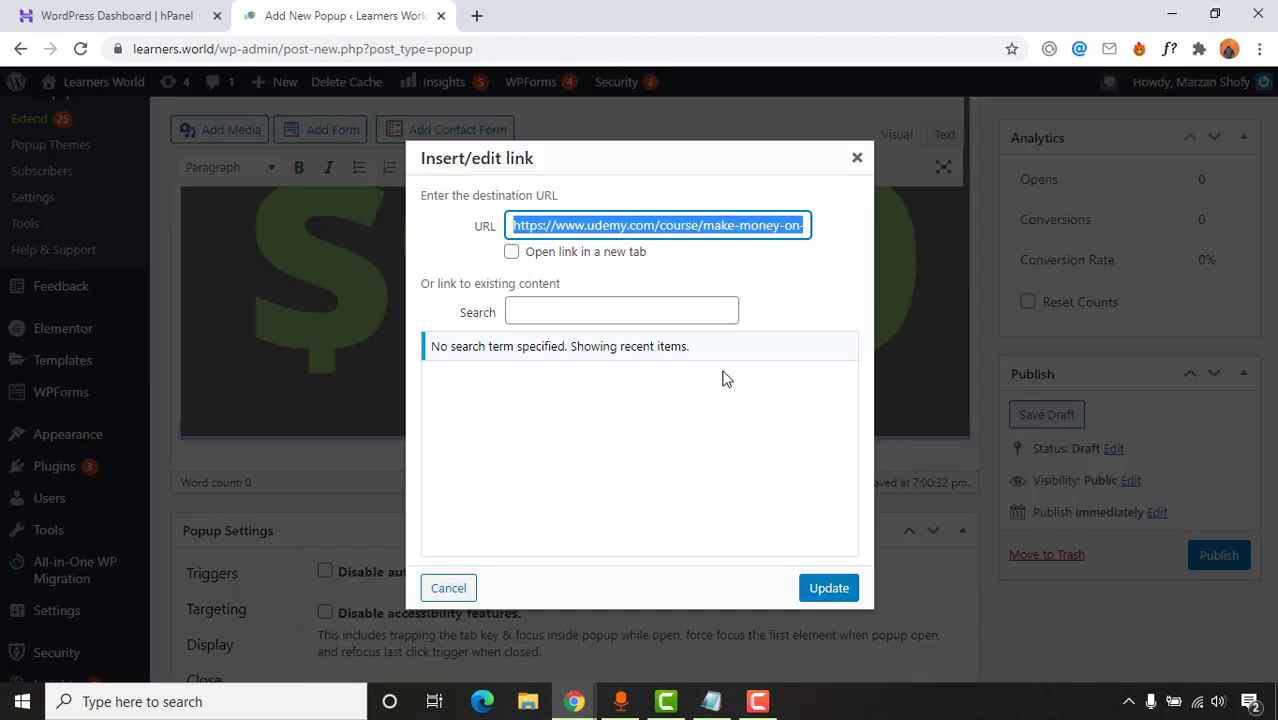
{"action": "left_click", "coordinate": [549, 256]}
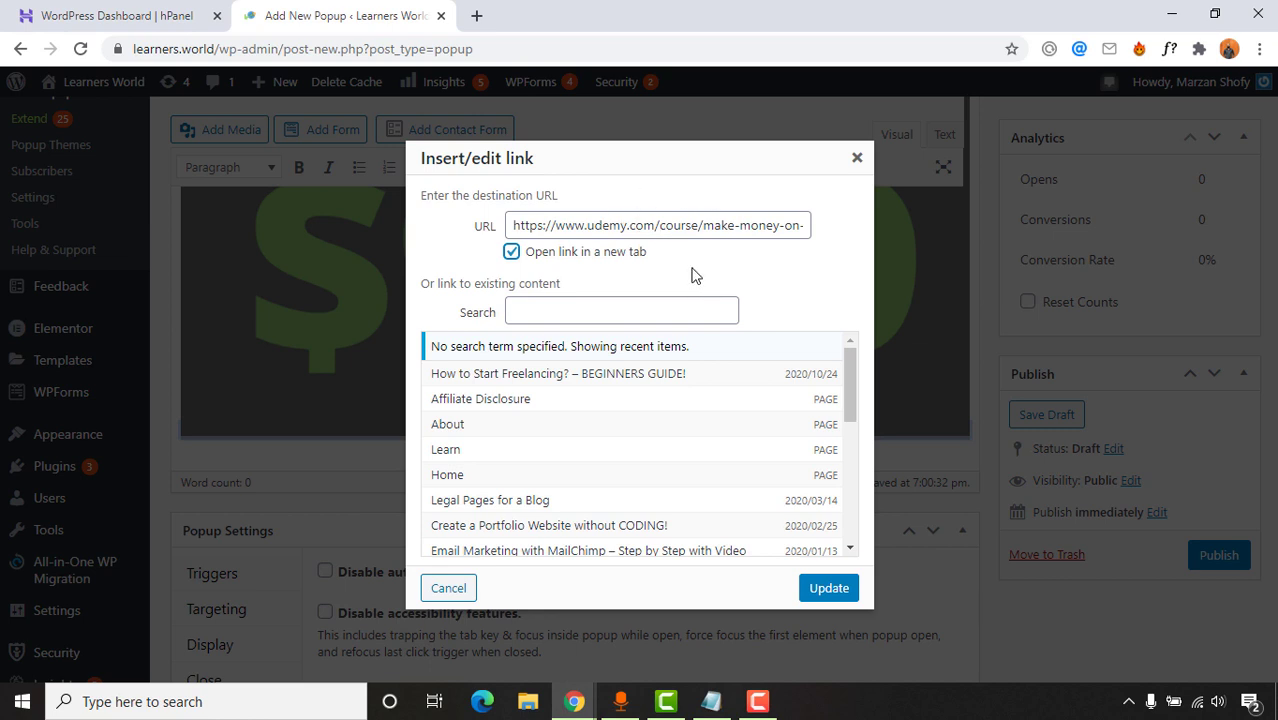
{"action": "left_click", "coordinate": [820, 597]}
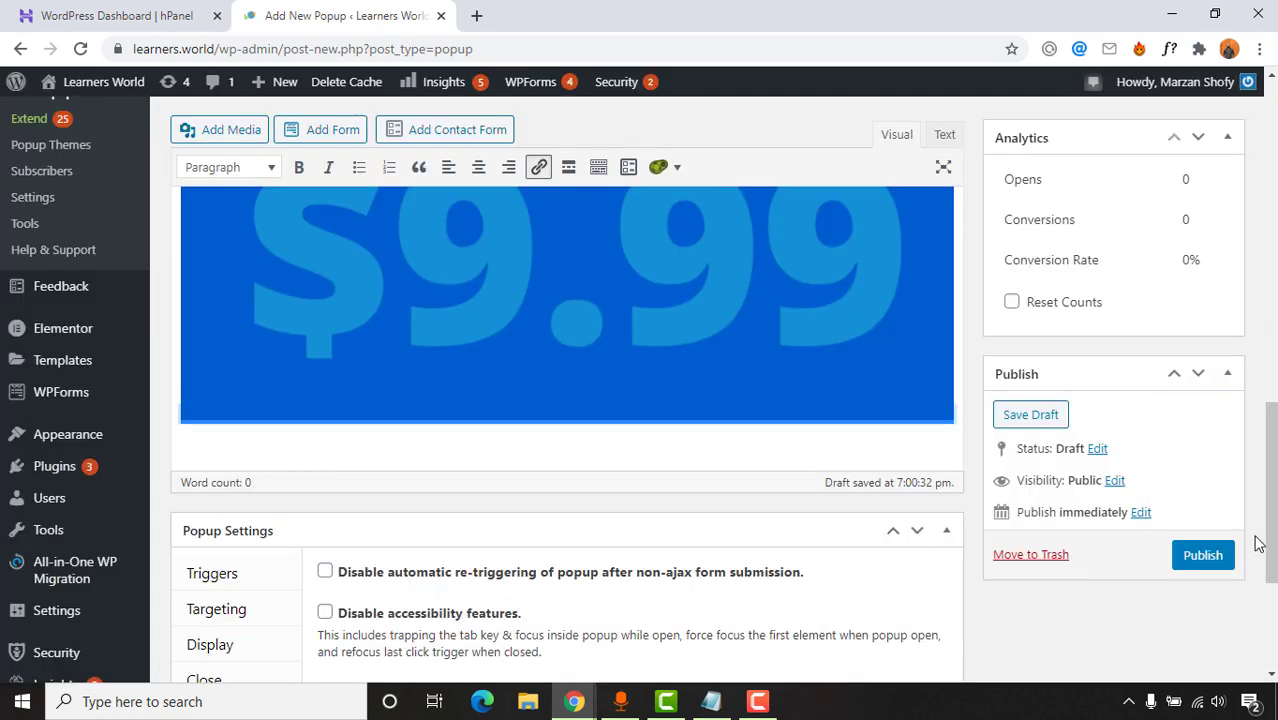
- Publish the Black Friday Offer popup and confirm it shows Published with Popup Enabled
{"action": "left_click", "coordinate": [1220, 562]}
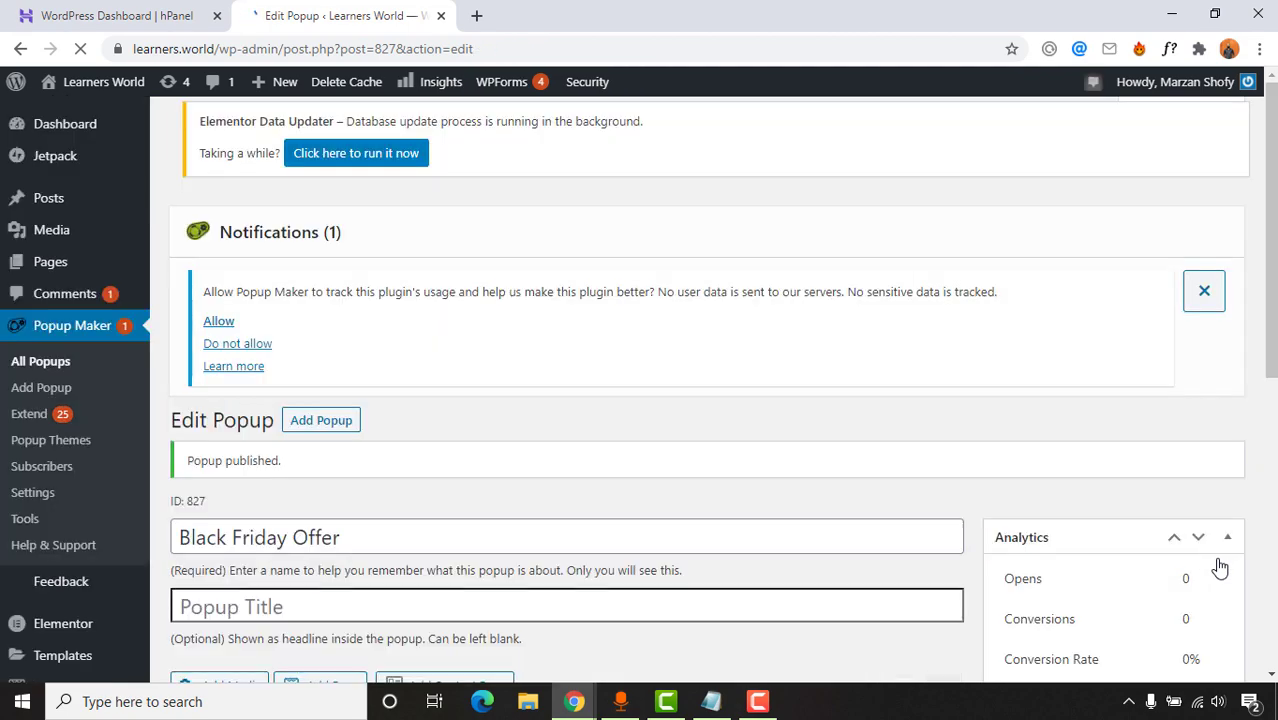
{"action": "scroll", "coordinate": [1173, 478], "scroll_direction": "down", "scroll_amount": 6}
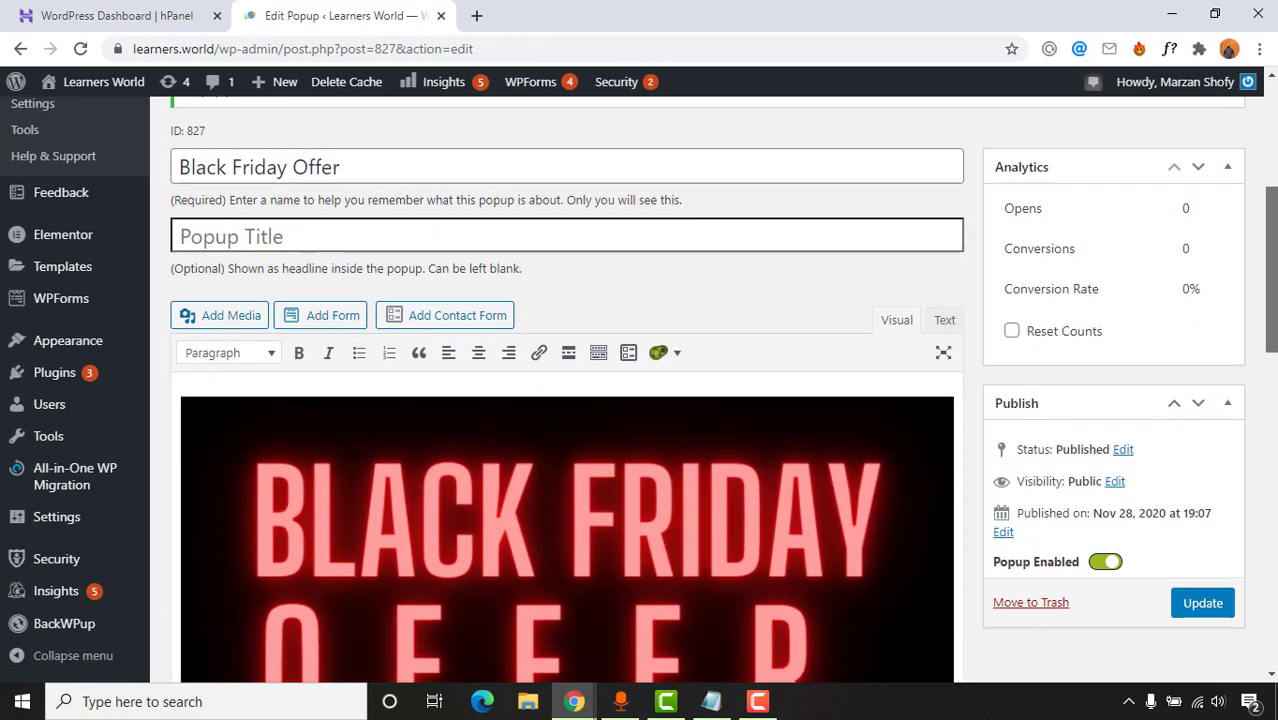
{"action": "scroll", "coordinate": [567, 400], "scroll_direction": "down", "scroll_amount": 4}
{"action": "scroll", "coordinate": [567, 400], "scroll_direction": "up", "scroll_amount": 8}
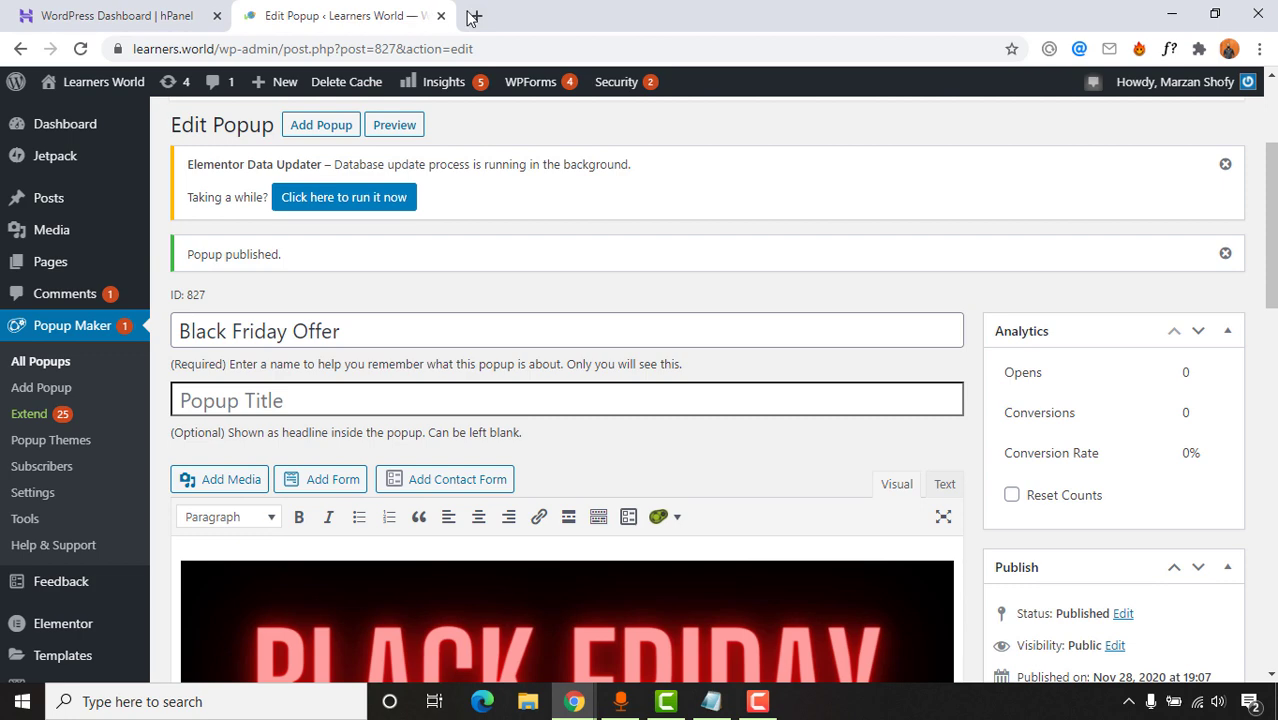
- Open the live site in a new tab and follow the popup's image to the Udemy course
{"action": "mouse_move", "coordinate": [95, 82]}
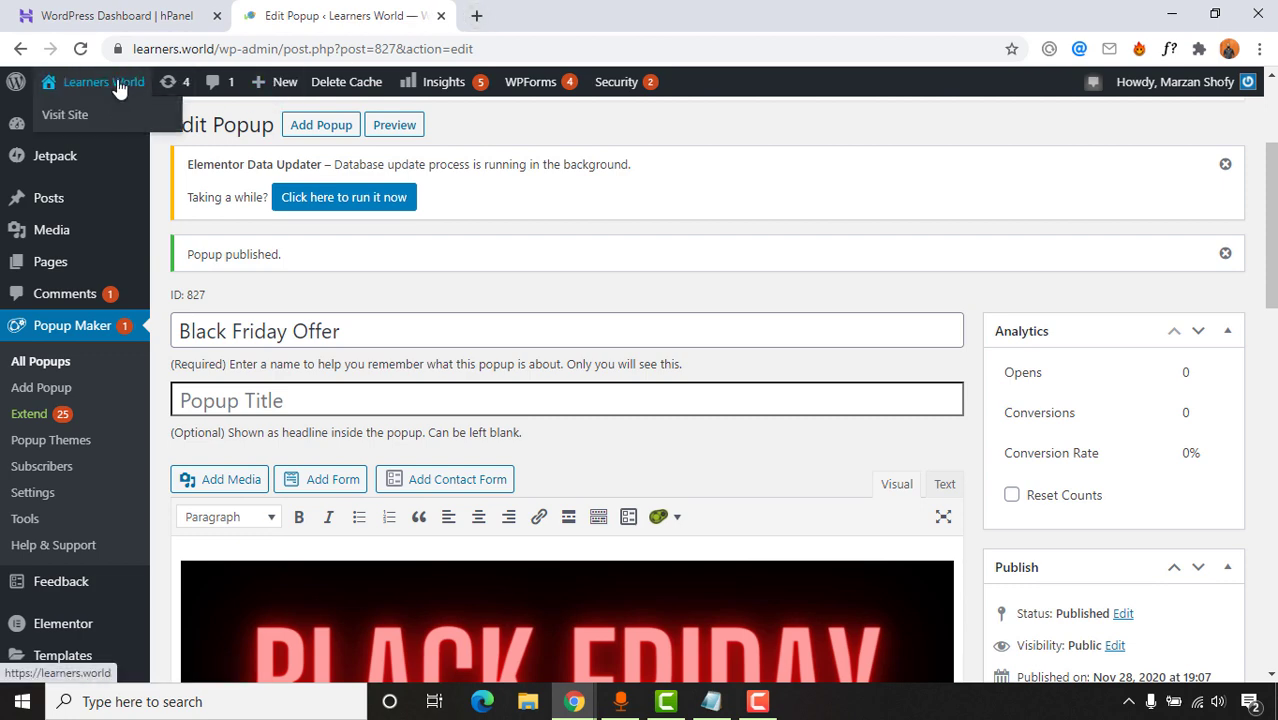
{"action": "right_click", "coordinate": [86, 116]}
{"action": "left_click", "coordinate": [103, 130]}
{"action": "left_click", "coordinate": [584, 12]}
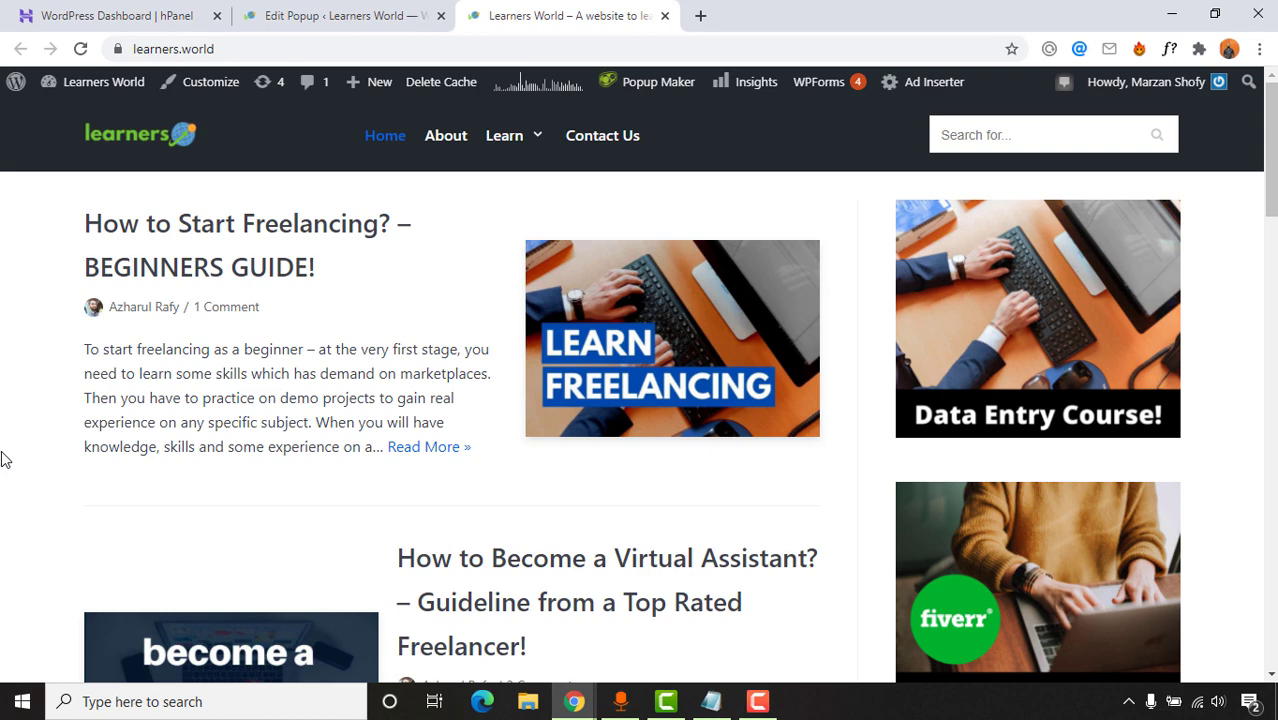
{"action": "scroll", "coordinate": [3, 400], "scroll_direction": "down", "scroll_amount": 5}
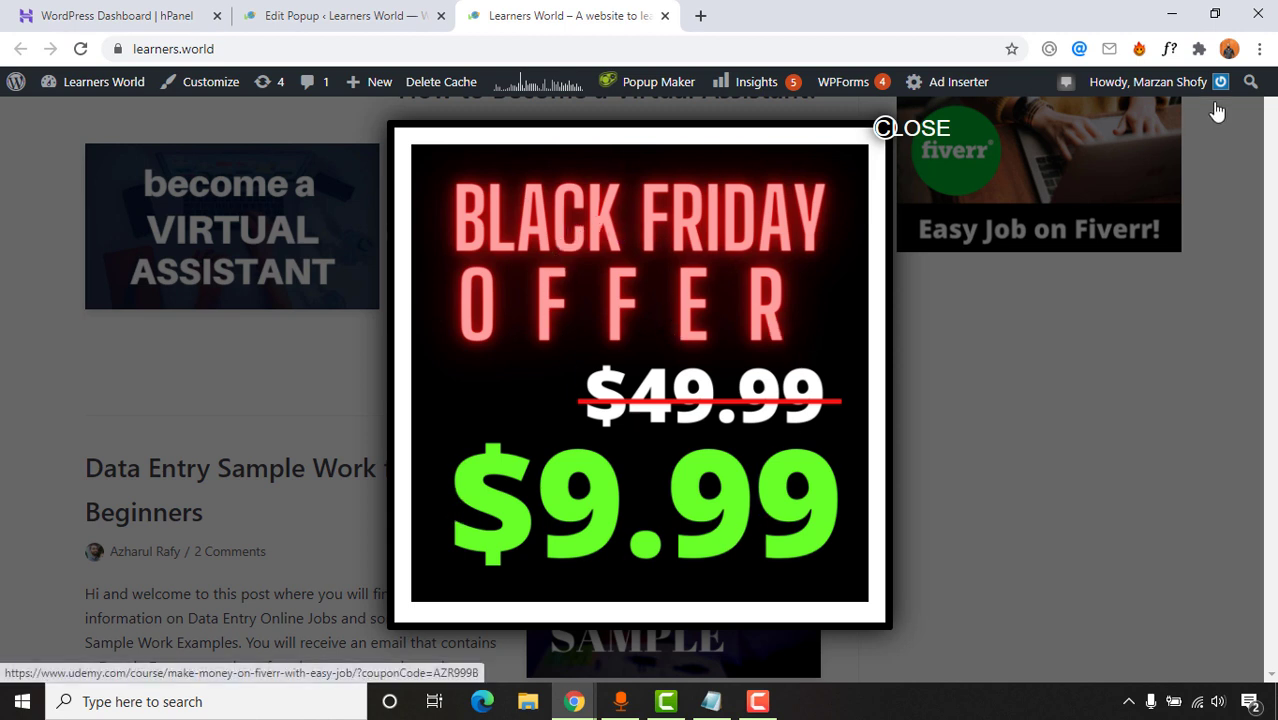
{"action": "left_click", "coordinate": [645, 277]}
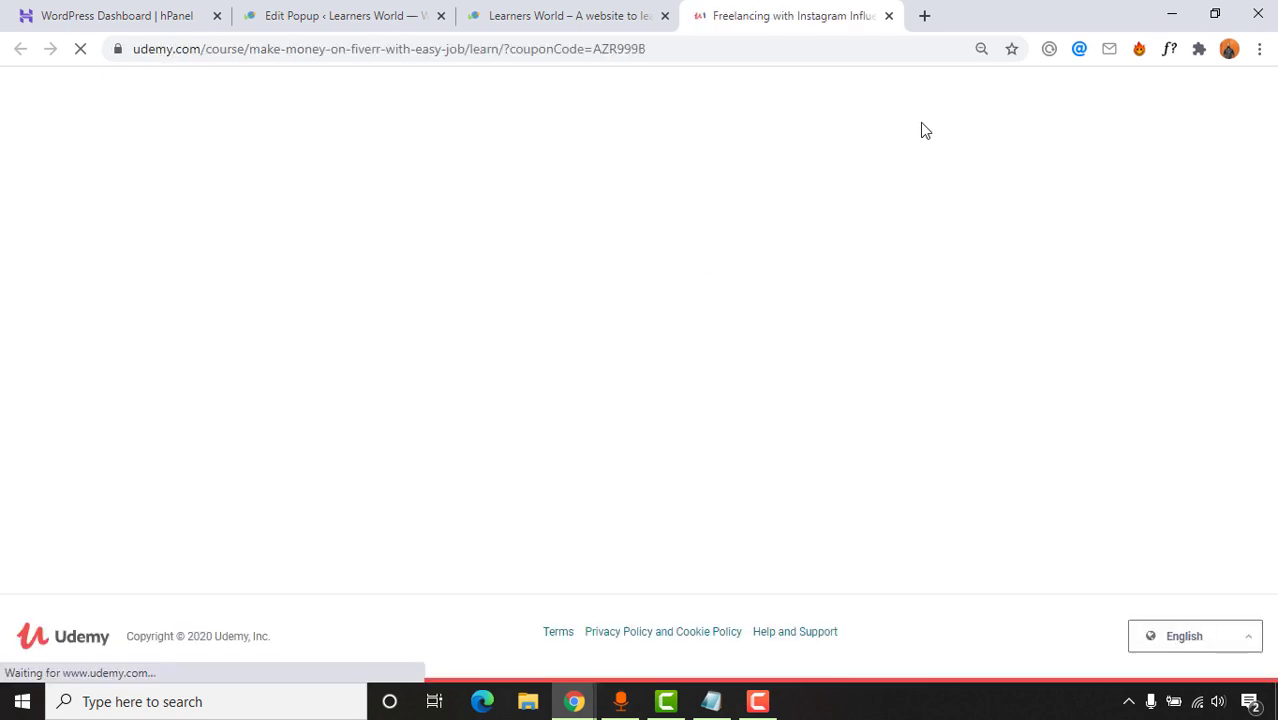